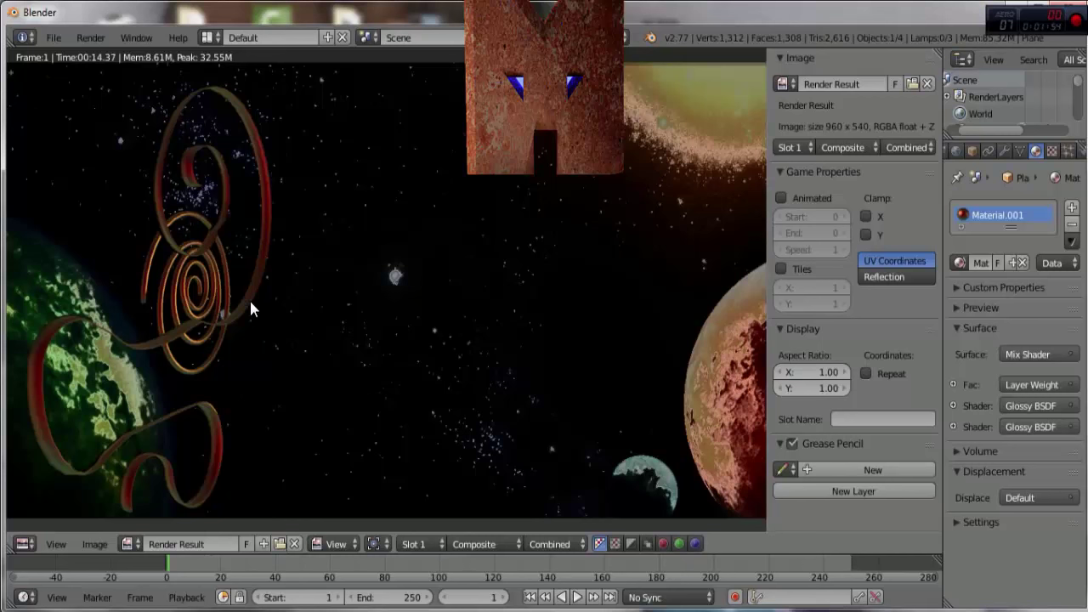
Step: Switch to the Compositing layout and frame the render's node tree
click(207, 41)
click(221, 96)
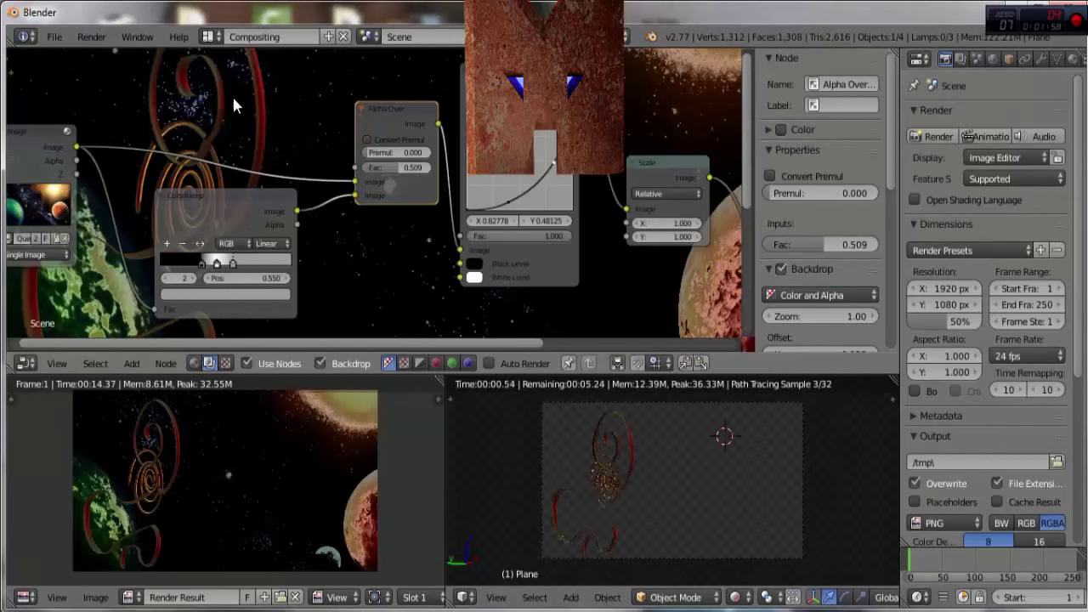
scroll(298, 141, down, 4)
scroll(292, 170, down, 1)
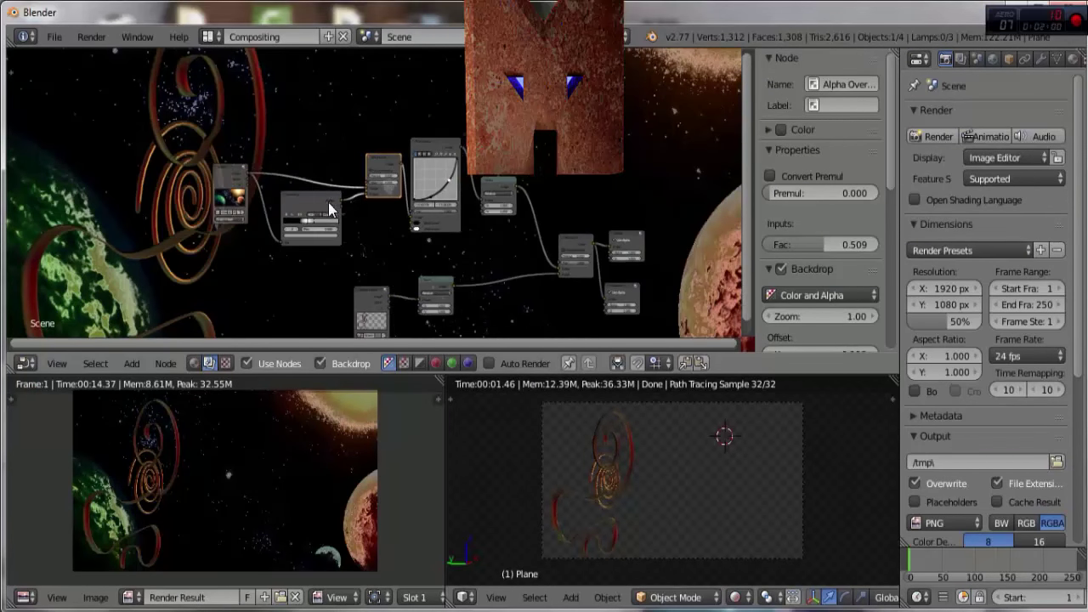
middle_drag(383, 246, 384, 206)
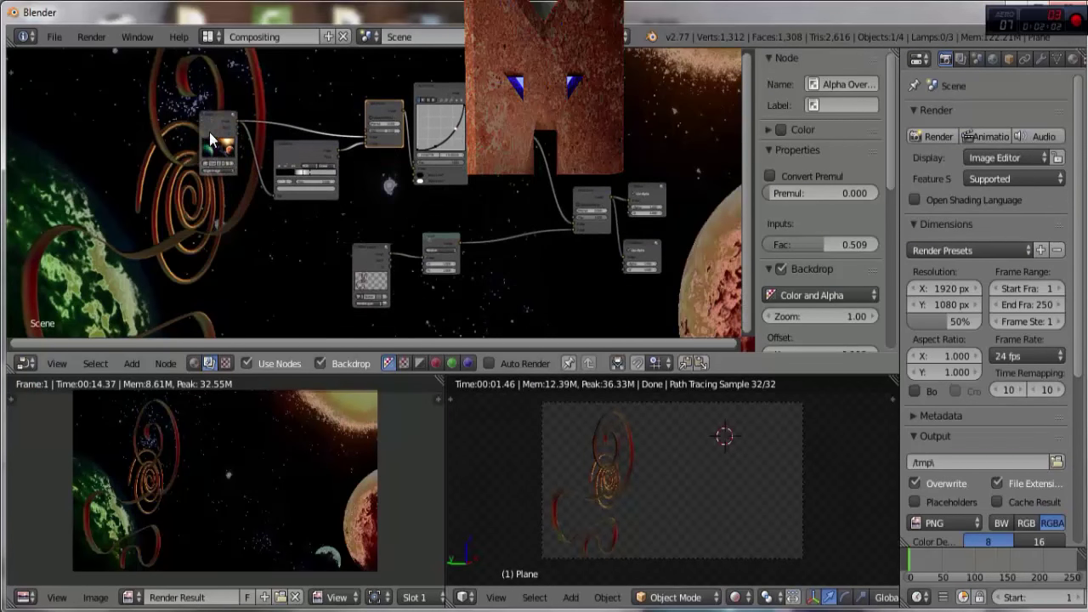
scroll(287, 173, up, 2)
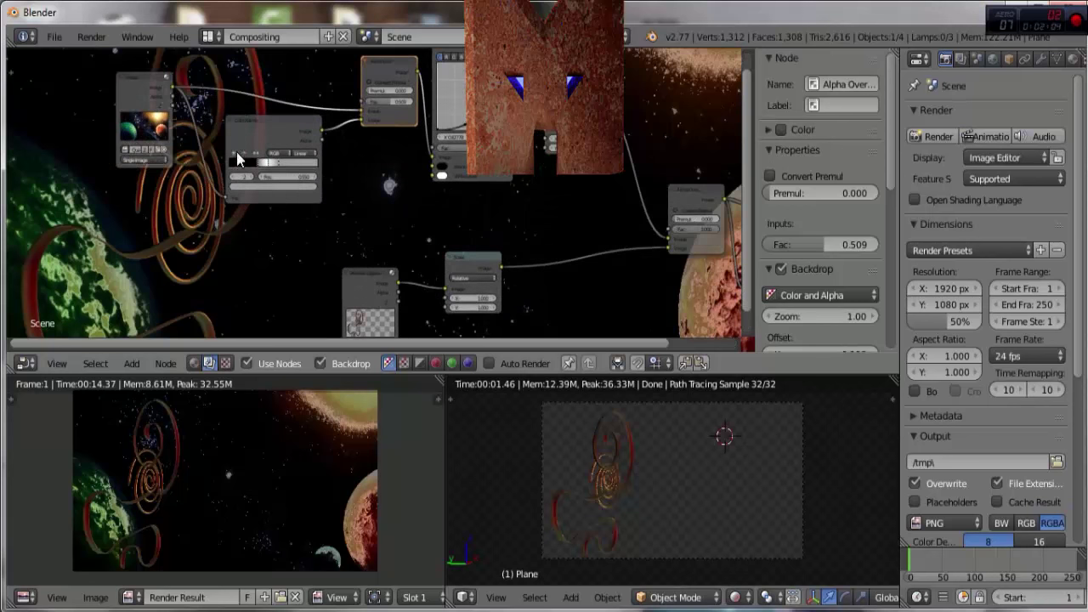
Step: Nudge the ColorRamp node slightly lower, then pan across the rest of the node tree
click(274, 129)
drag(273, 129, 274, 148)
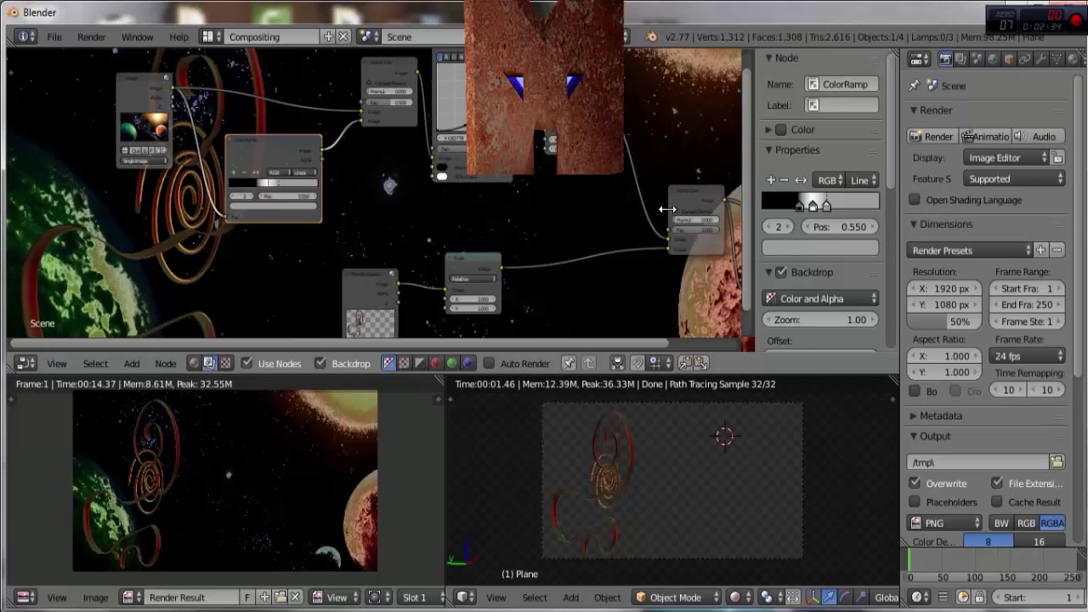
middle_drag(570, 245, 559, 175)
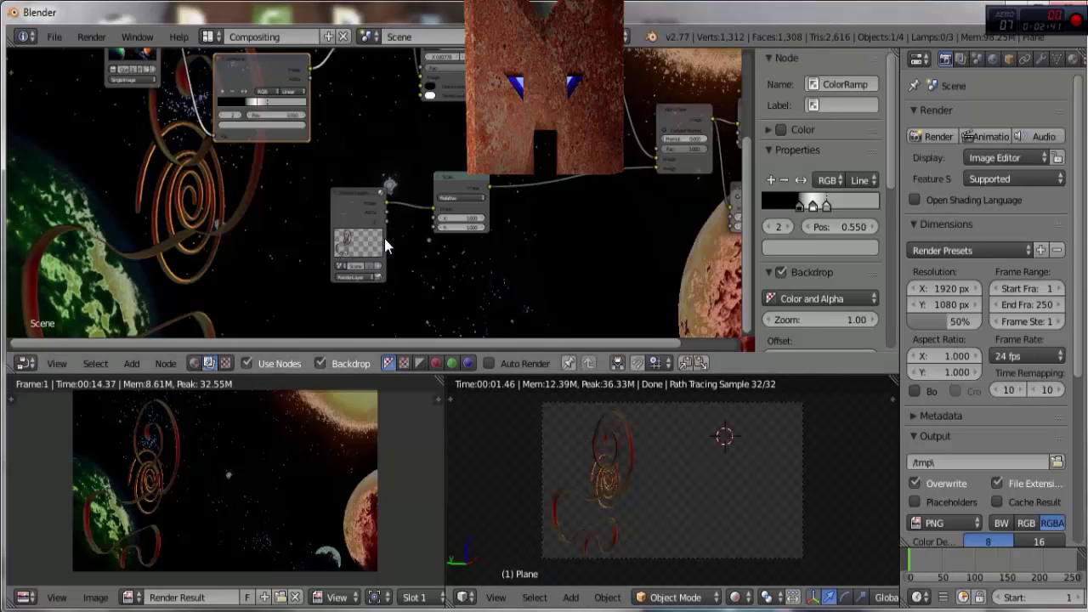
middle_drag(560, 179, 389, 185)
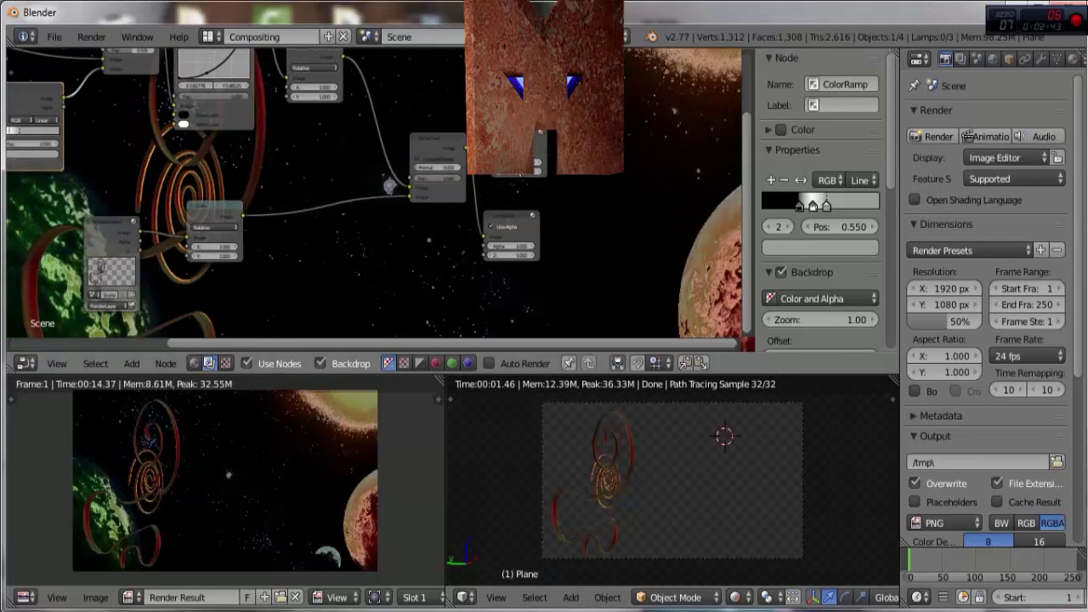
middle_drag(358, 182, 570, 231)
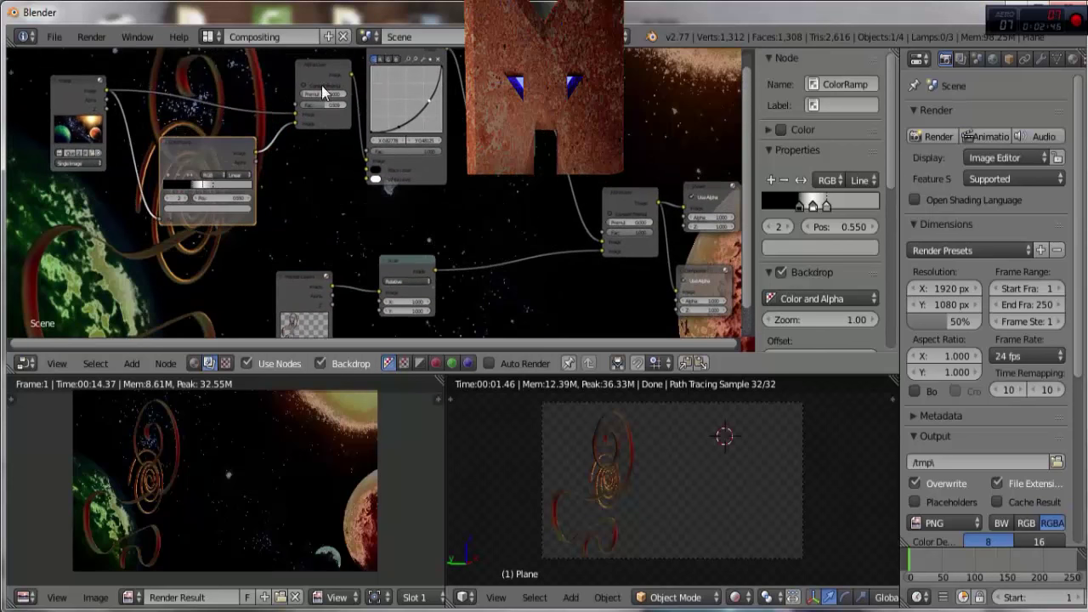
click(207, 37)
Step: Return to the Default layout and show the 3D scene instead of the render
click(229, 110)
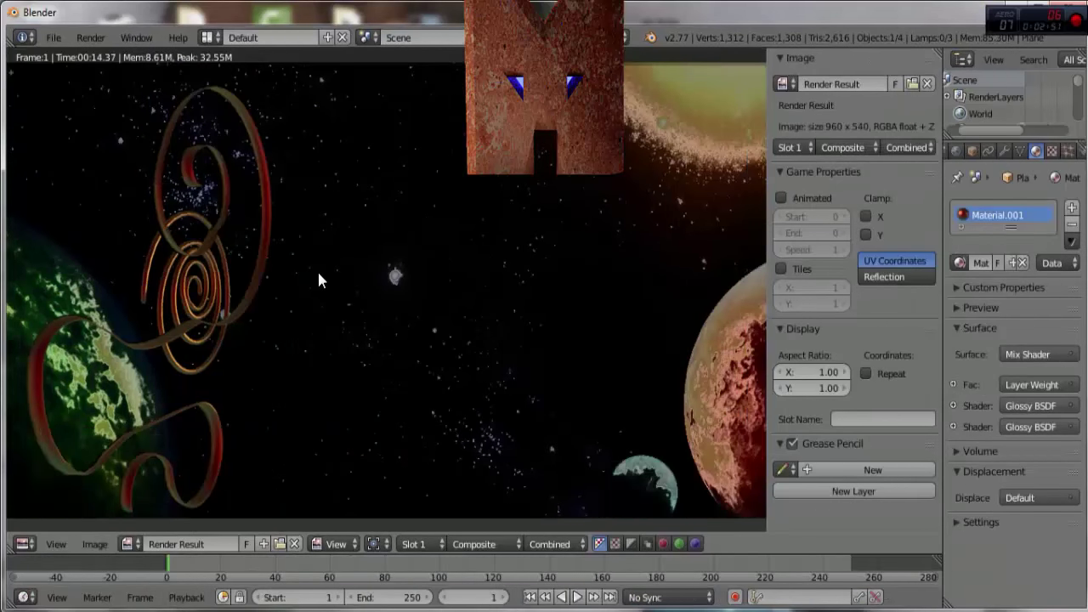
key(Escape)
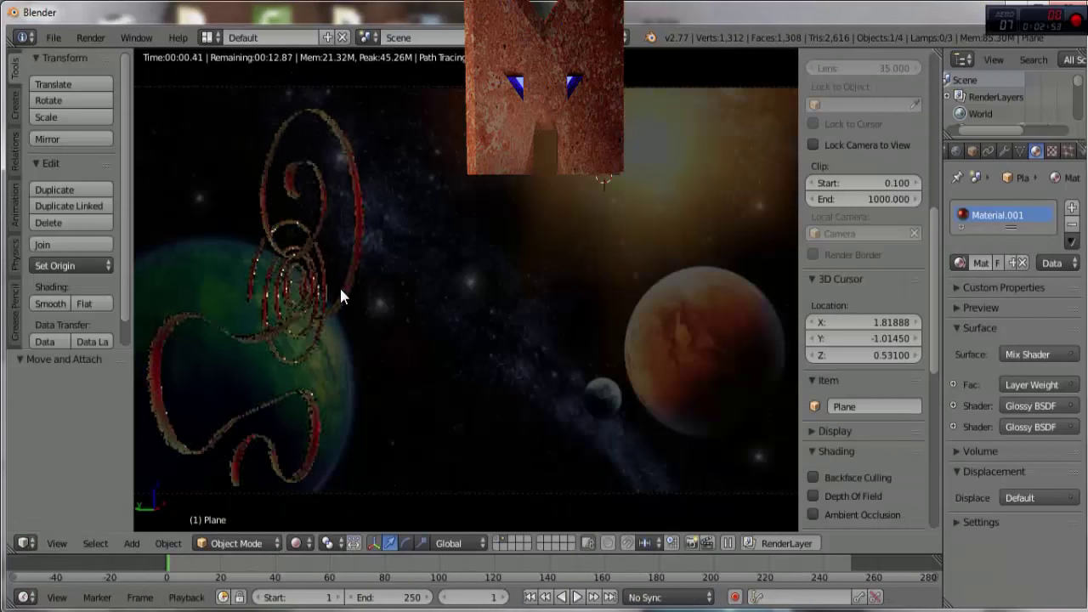
middle_drag(543, 361, 343, 335)
scroll(366, 337, up, 2)
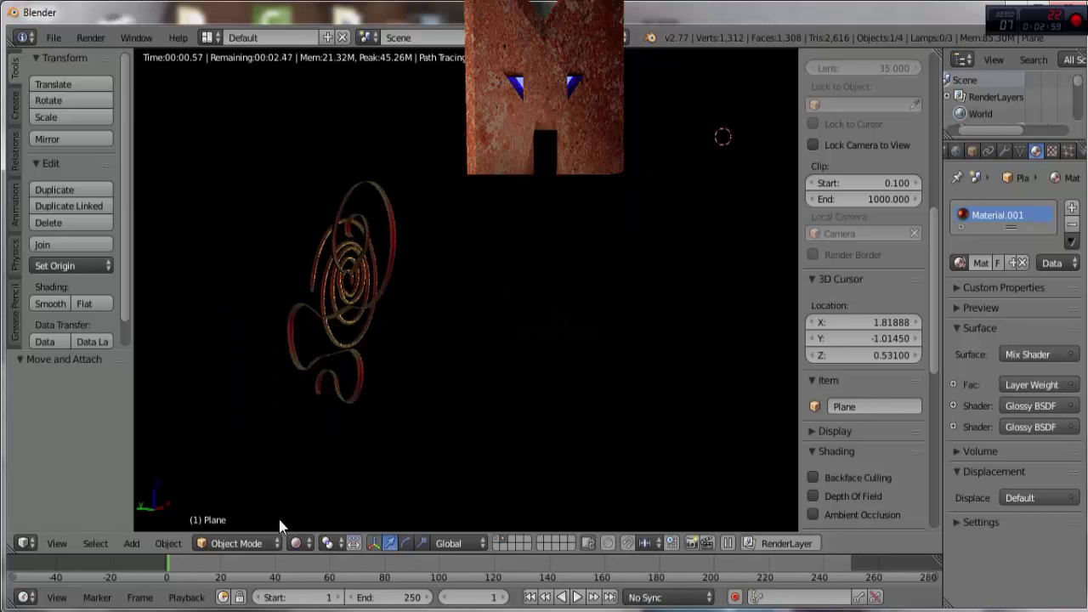
Step: Switch the viewport to Solid shading and frame the spirals, entering Edit Mode on the spiral mesh
click(297, 543)
click(307, 485)
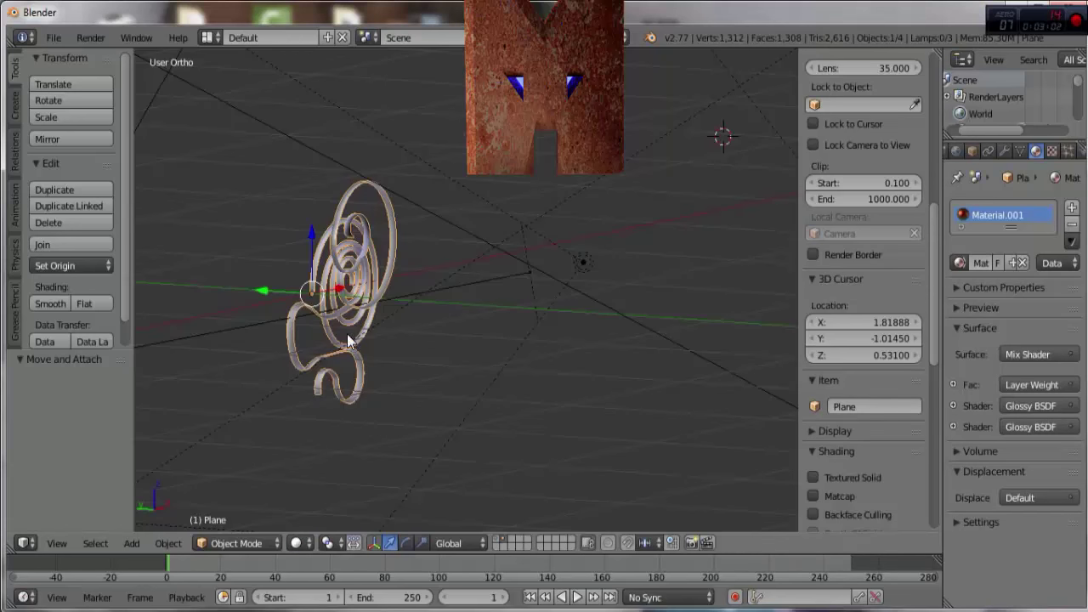
mouse_move(358, 317)
middle_down()
mouse_move(379, 327)
mouse_move(305, 321)
mouse_move(233, 362)
mouse_move(212, 398)
mouse_move(188, 309)
middle_up()
scroll(486, 340, up, 2)
scroll(403, 301, up, 2)
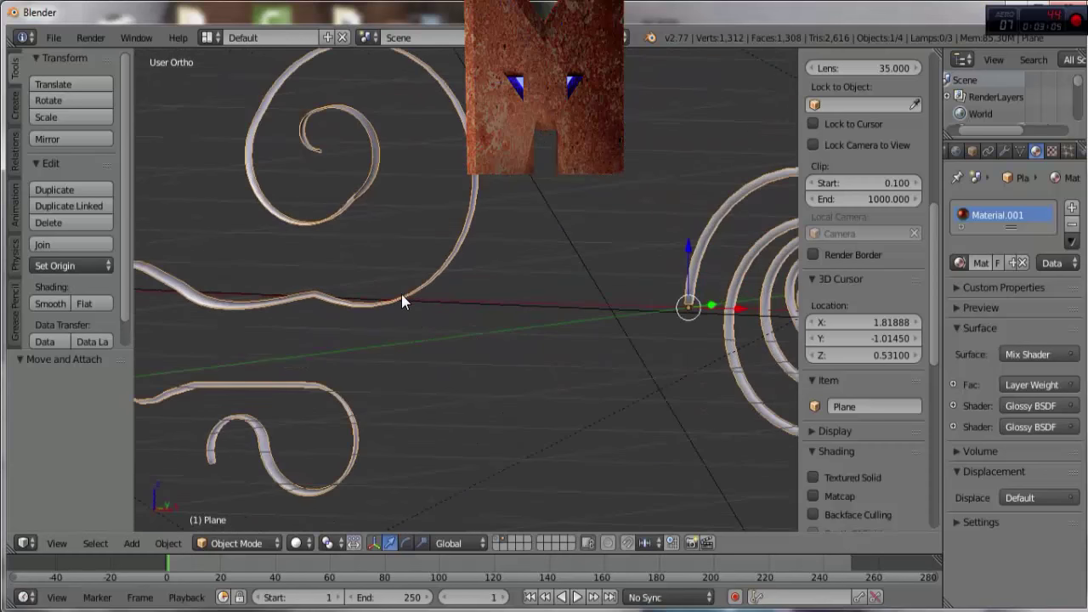
mouse_move(403, 301)
middle_down()
mouse_move(432, 323)
mouse_move(405, 279)
middle_up()
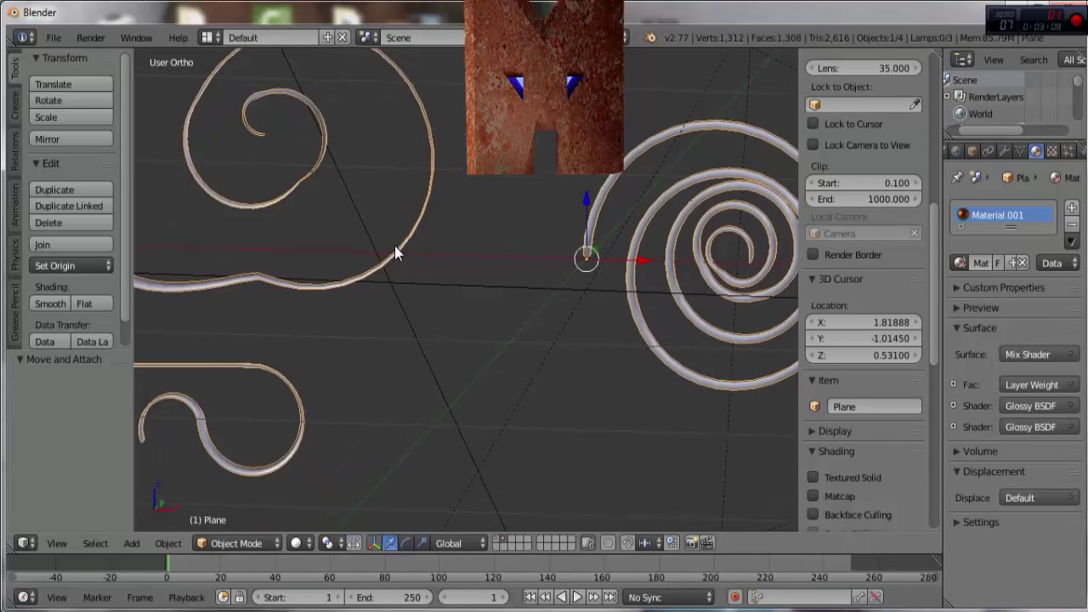
key(Tab)
Step: Inspect the spiral's end vertices face-on, then leave Edit Mode and switch to the circle-only layer
key(a)
right_click(611, 181)
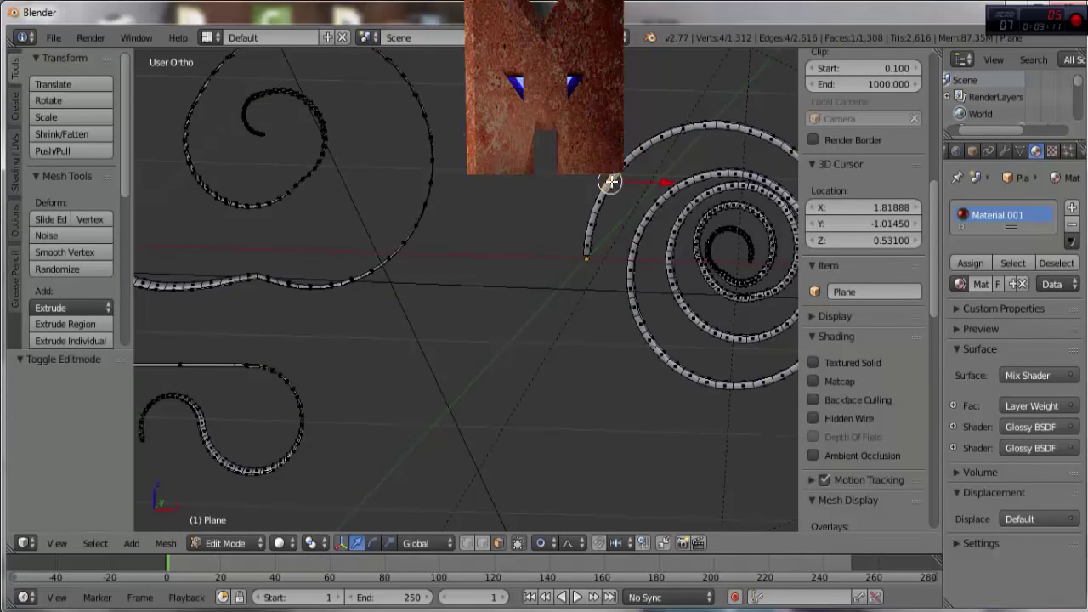
key(a)
middle_drag(621, 187, 505, 180)
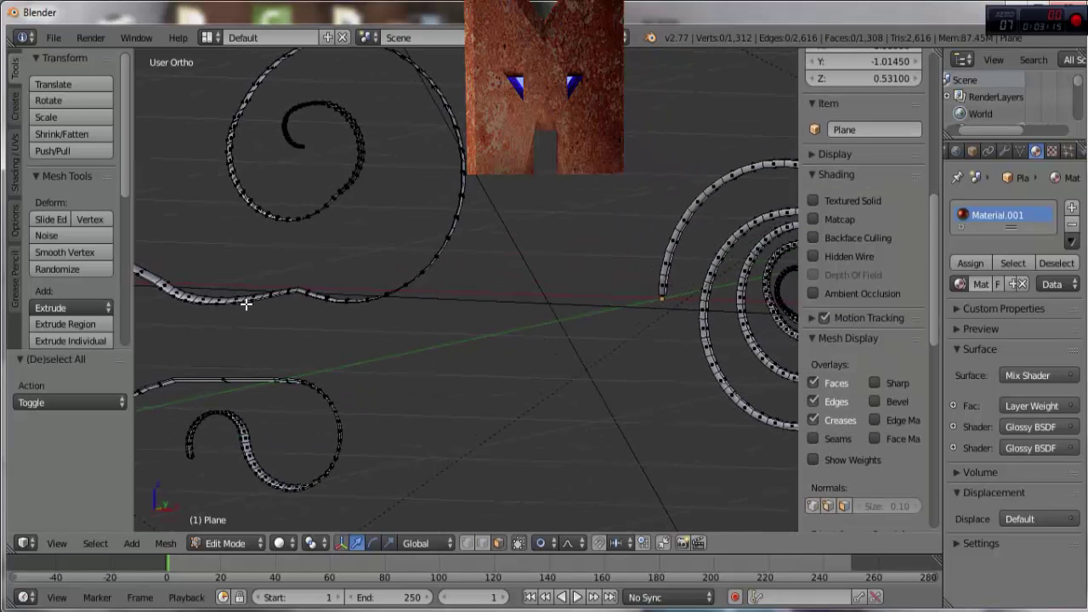
mouse_move(691, 289)
middle_down()
mouse_move(539, 266)
mouse_move(510, 275)
mouse_move(580, 277)
mouse_move(529, 275)
middle_up()
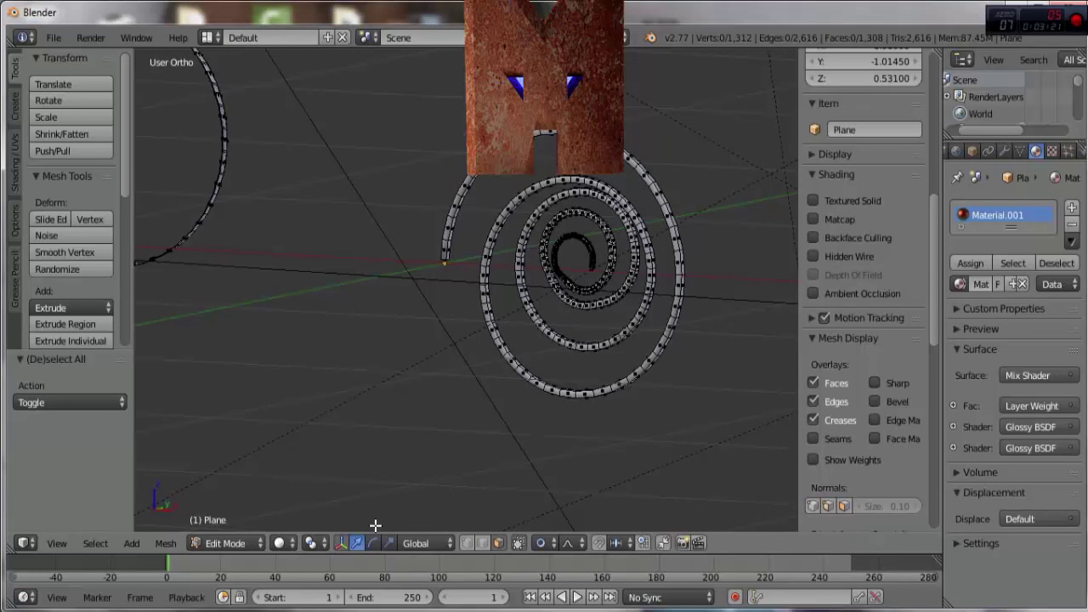
key(Tab)
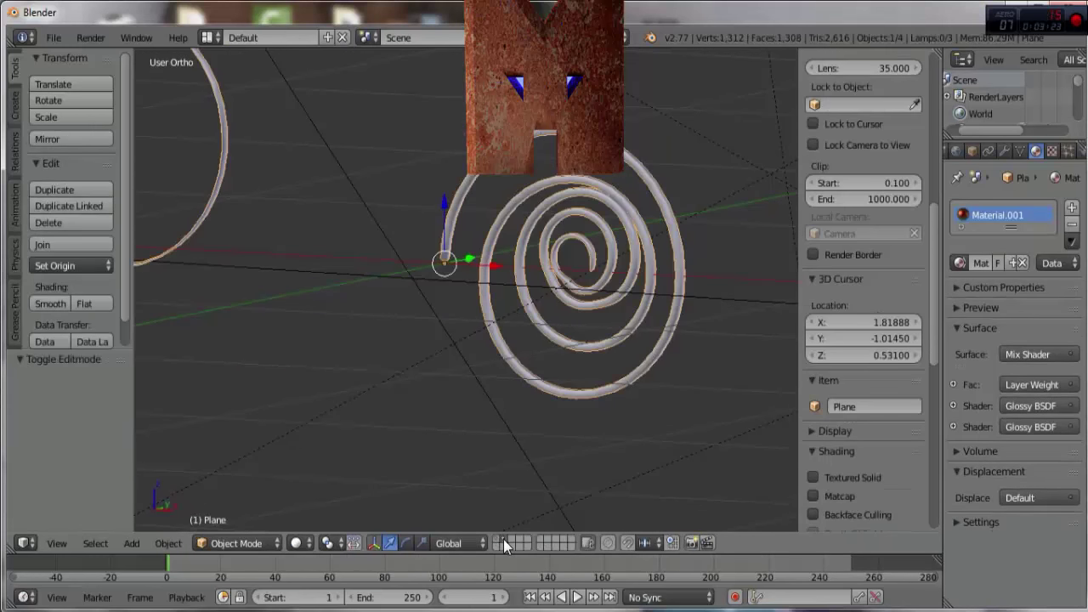
key(ctrl+z)
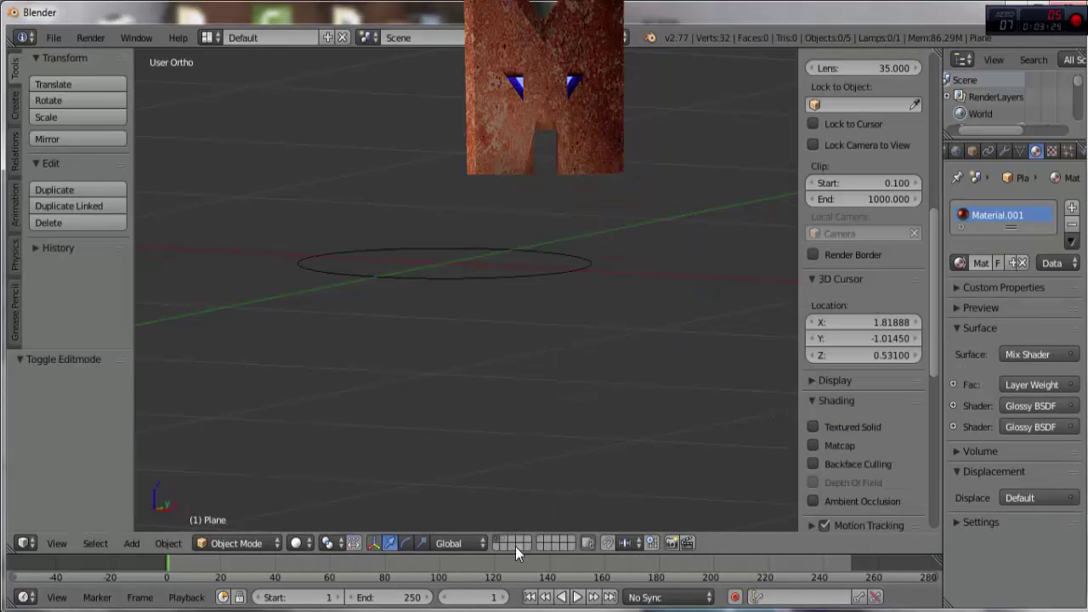
Step: On an empty layer, snap the 3D cursor to the world center and go to top view
click(508, 542)
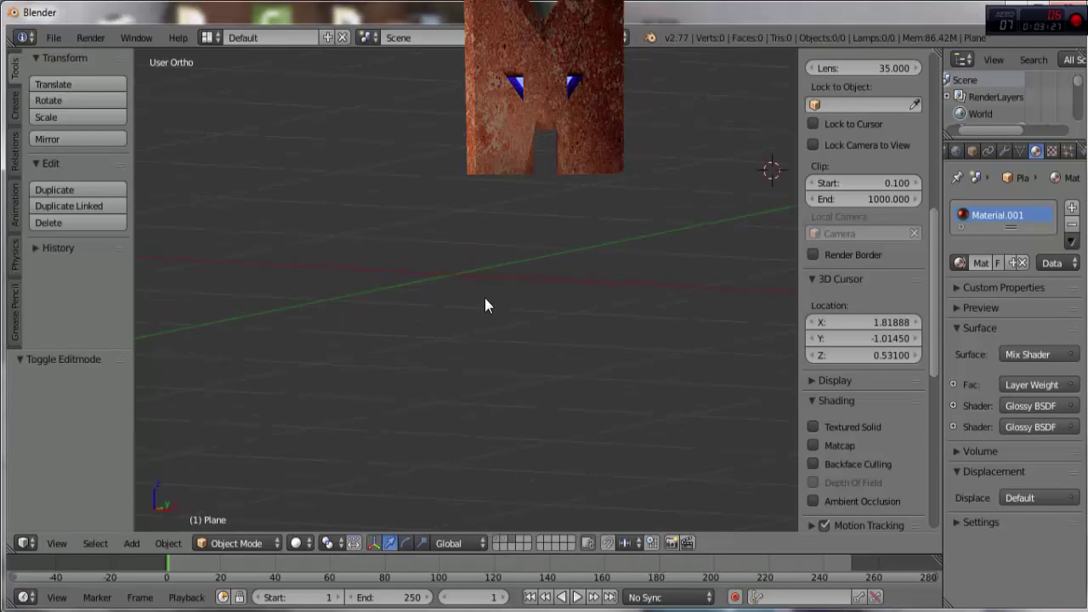
key(shift+s)
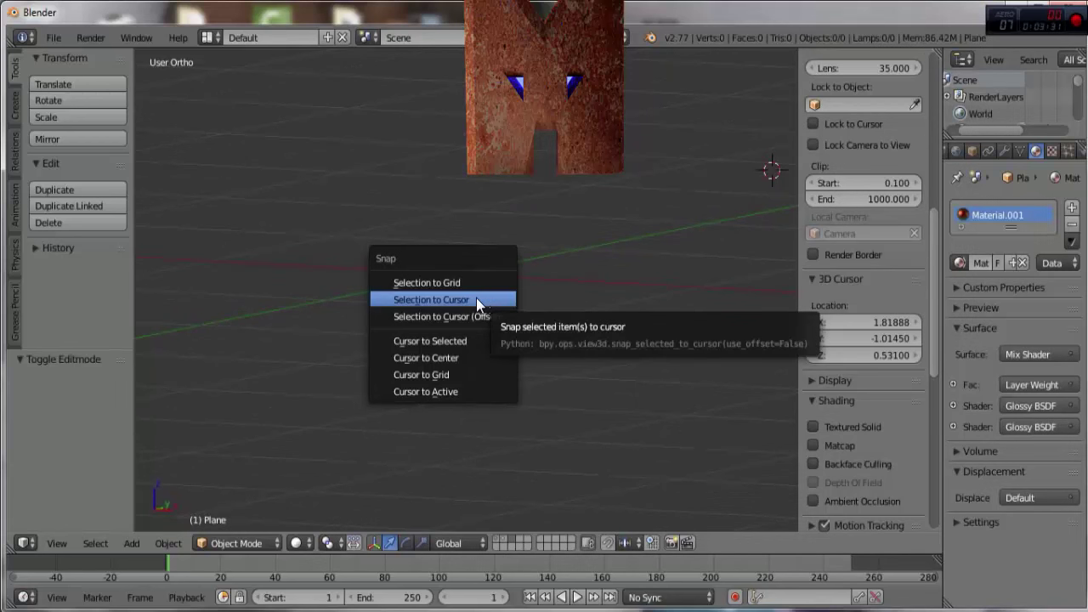
click(447, 356)
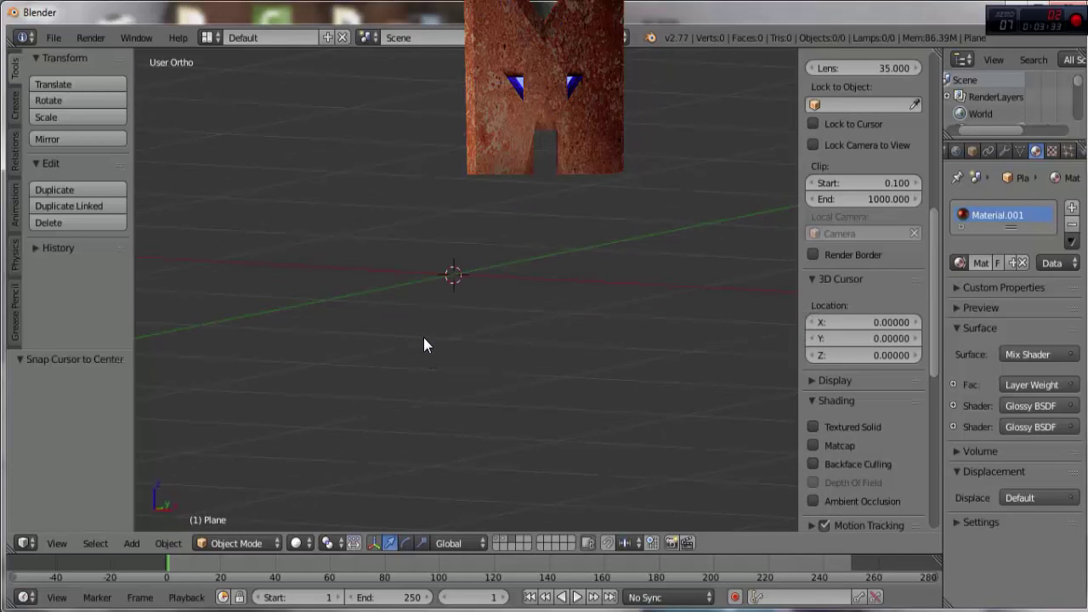
key(KP_7)
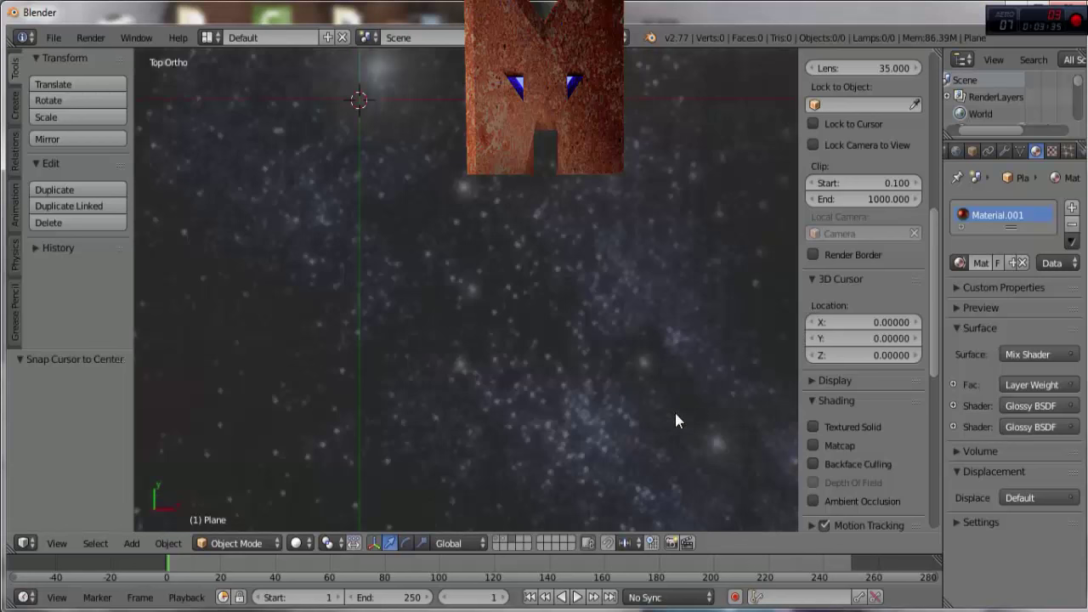
Step: Hide the star background image and pan so the origin is centred
scroll(847, 371, down, 3)
scroll(845, 391, down, 9)
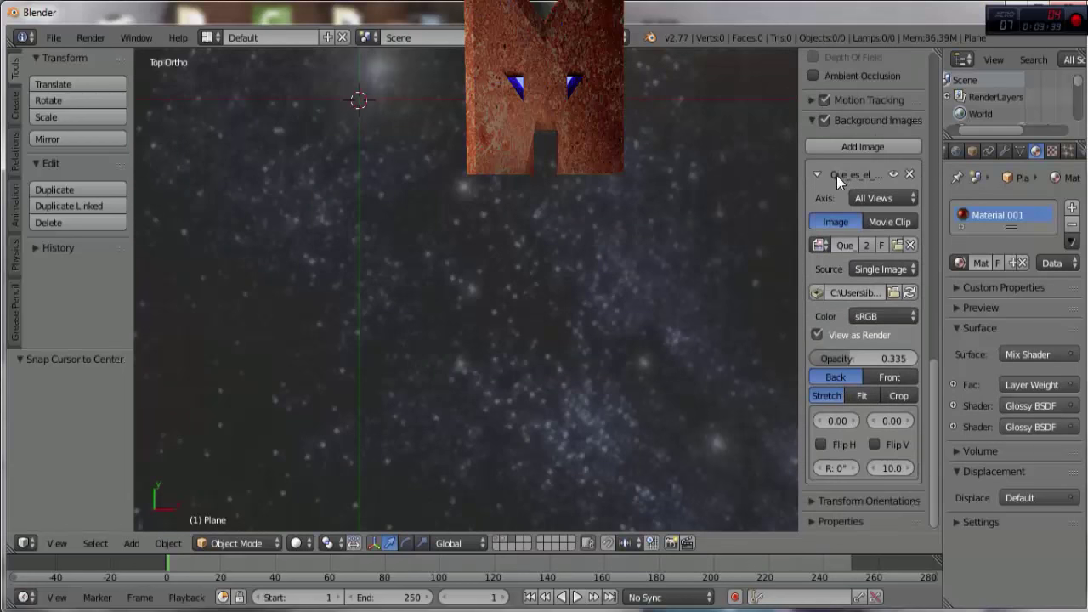
scroll(833, 178, up, 1)
click(820, 154)
click(810, 151)
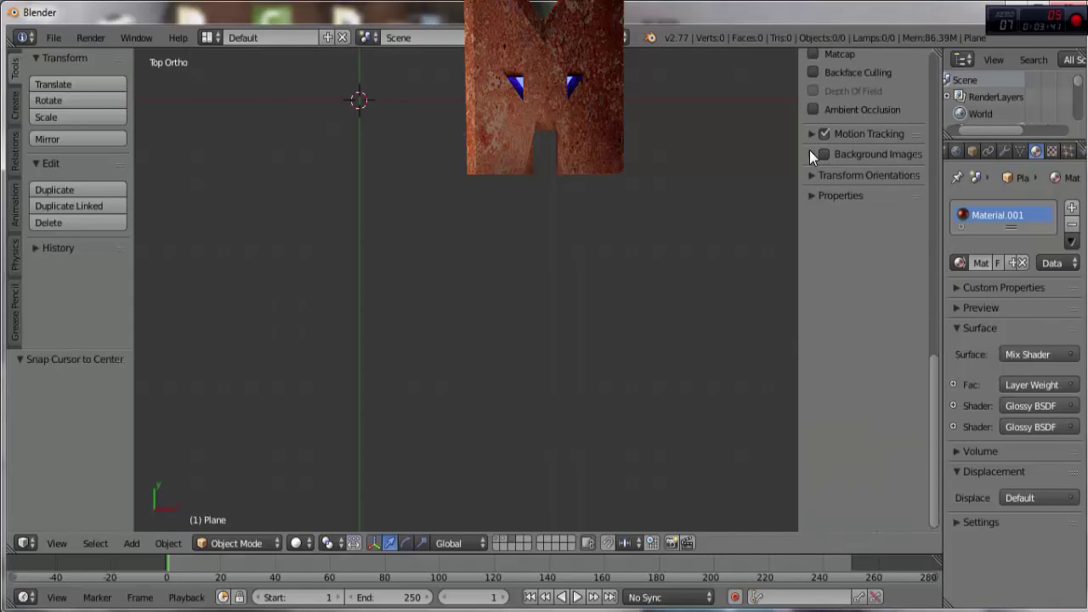
scroll(375, 152, up, 1)
scroll(393, 162, up, 5)
scroll(382, 159, down, 6)
scroll(476, 302, down, 5)
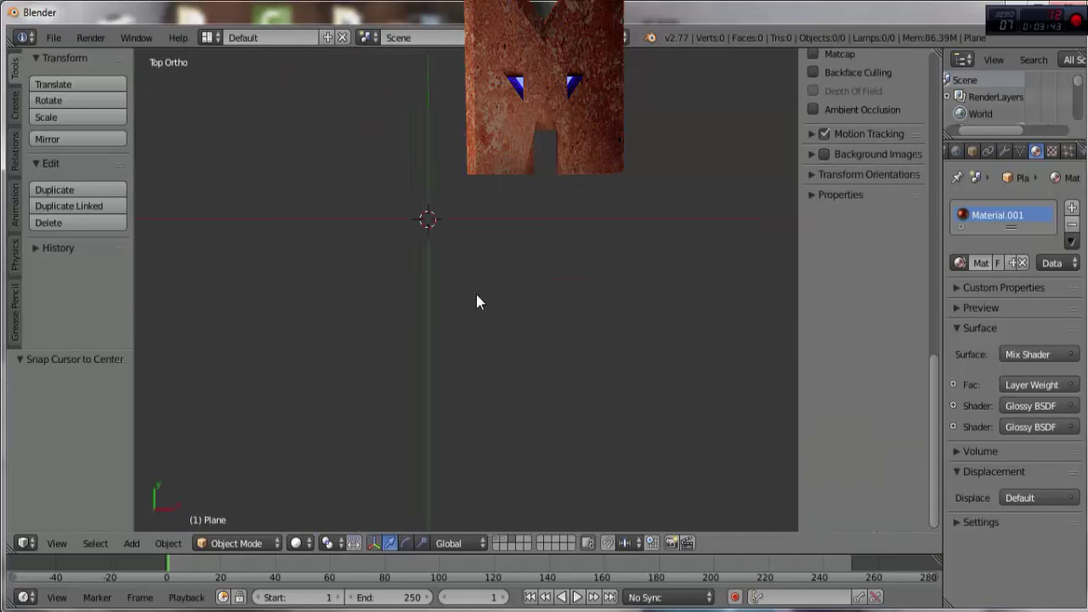
mouse_move(475, 294)
shift+middle_down()
mouse_move(476, 366)
mouse_move(476, 294)
mouse_move(434, 280)
shift+middle_up()
key(shift+a)
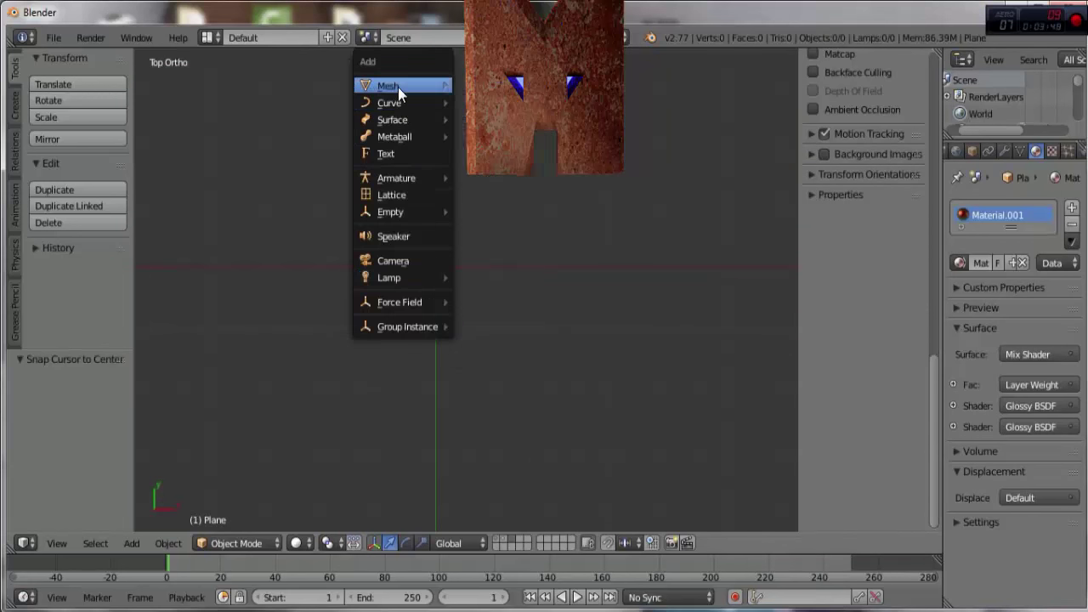
mouse_move(388, 86)
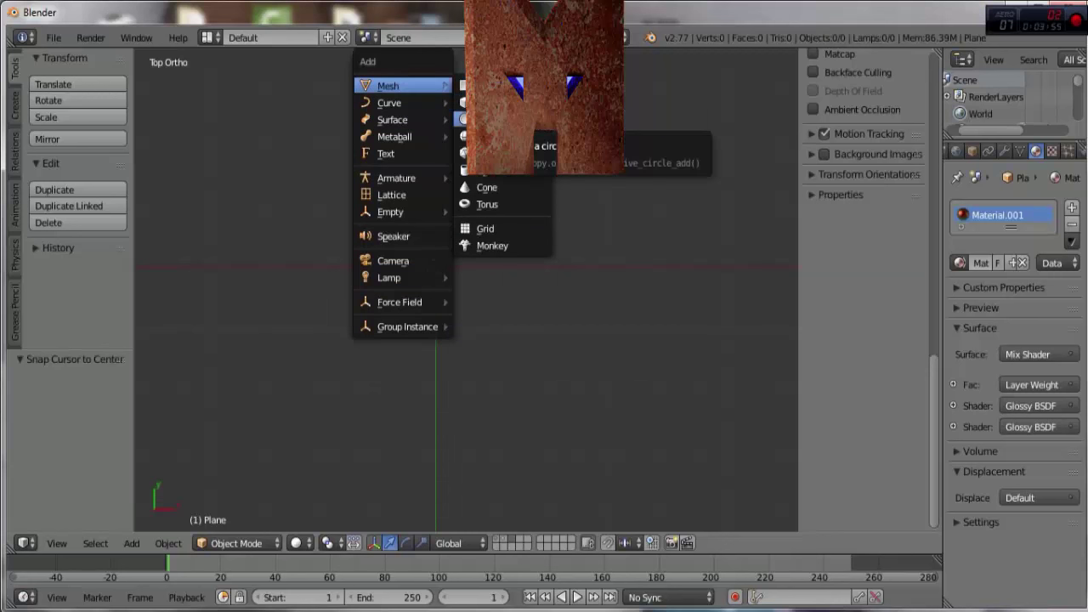
Step: Add a circle mesh at the origin and scale it down to 0.098
click(501, 119)
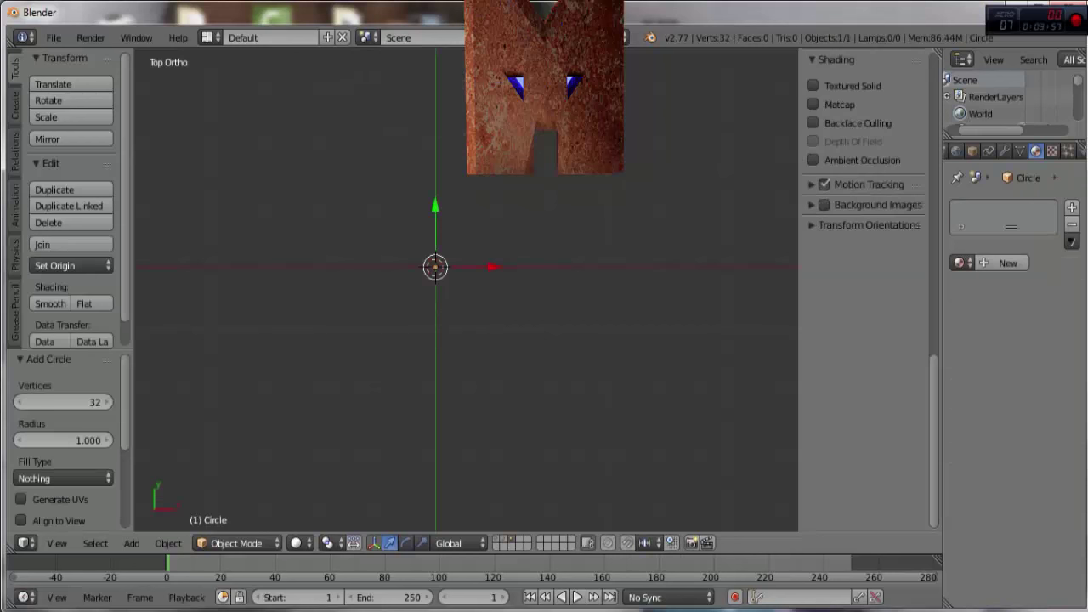
middle_drag(427, 311, 452, 231)
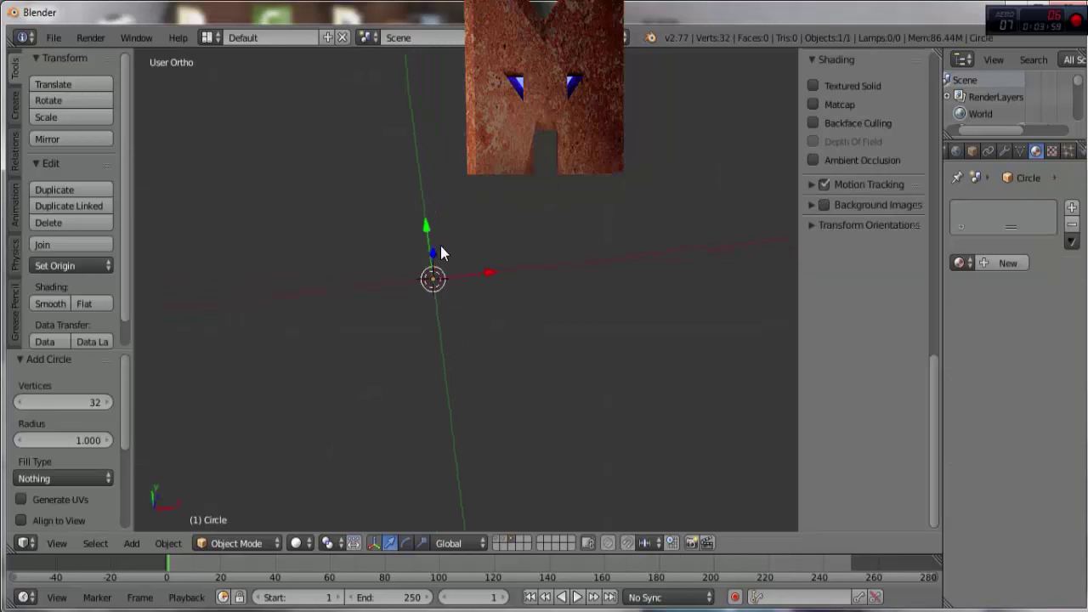
scroll(523, 358, down, 3)
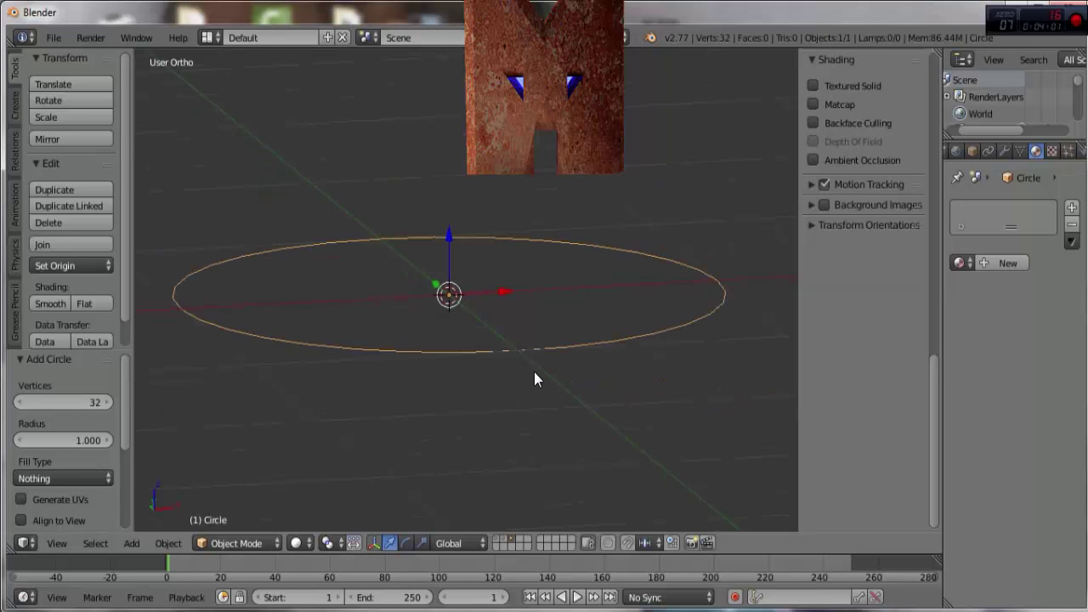
key(s)
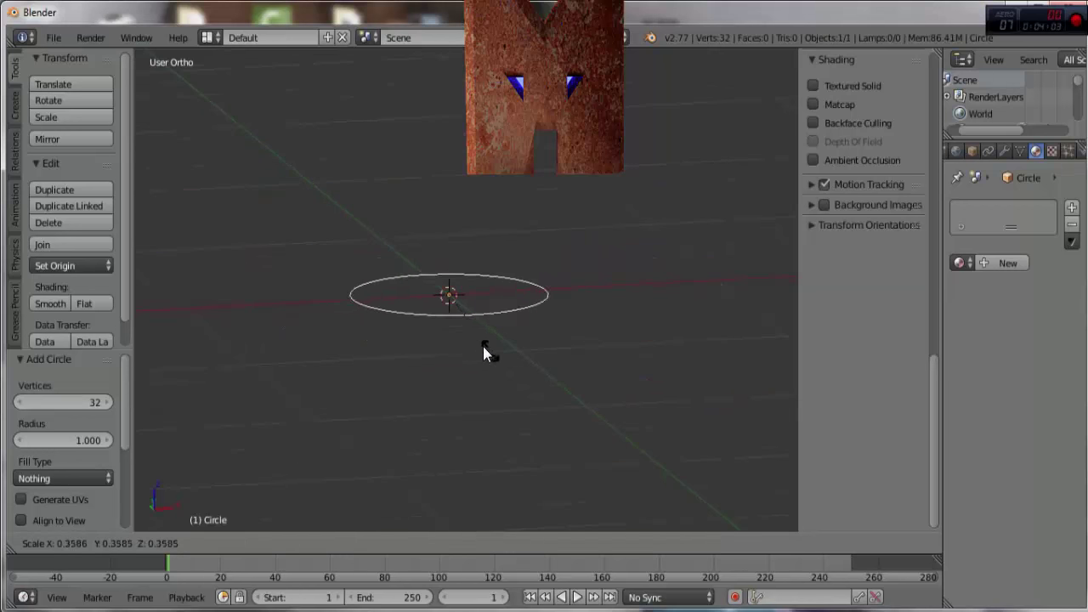
click(441, 314)
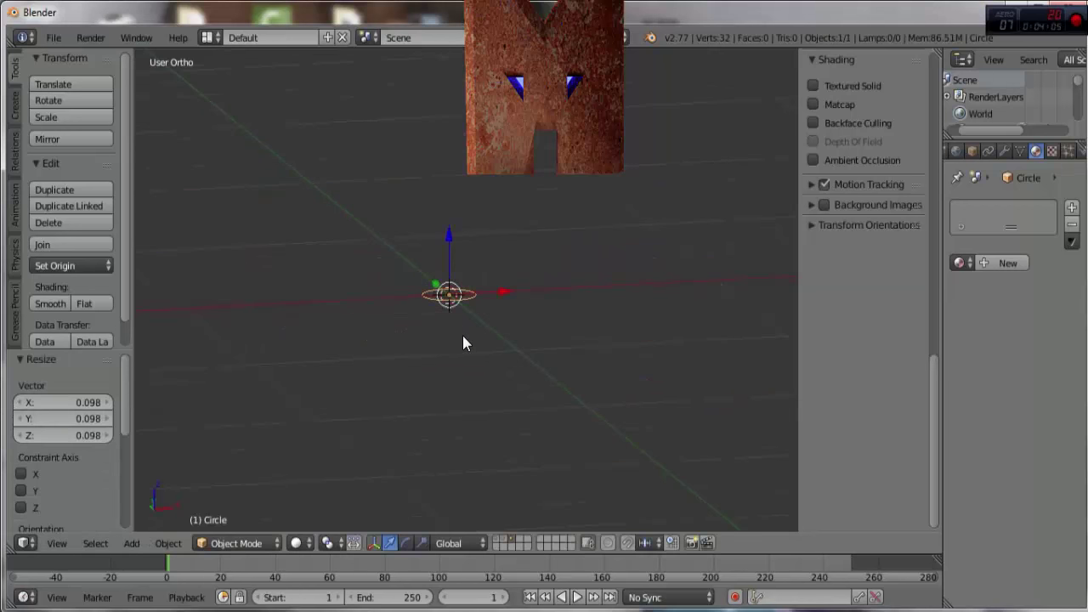
key(KP_1)
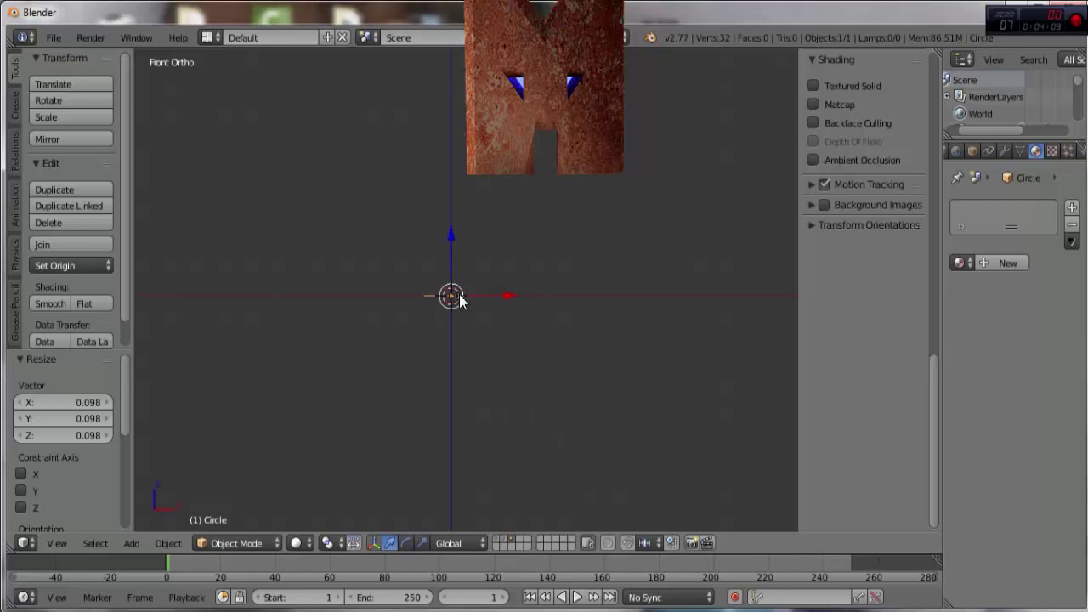
Step: In front view, place the 3D cursor to the right of the circle and frame both
click(555, 333)
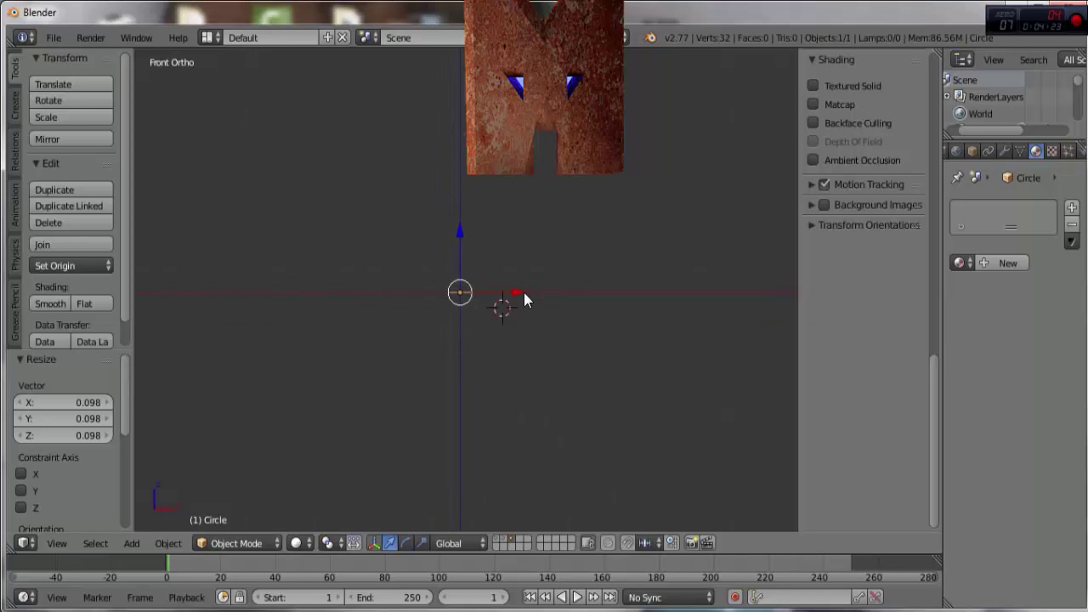
click(569, 292)
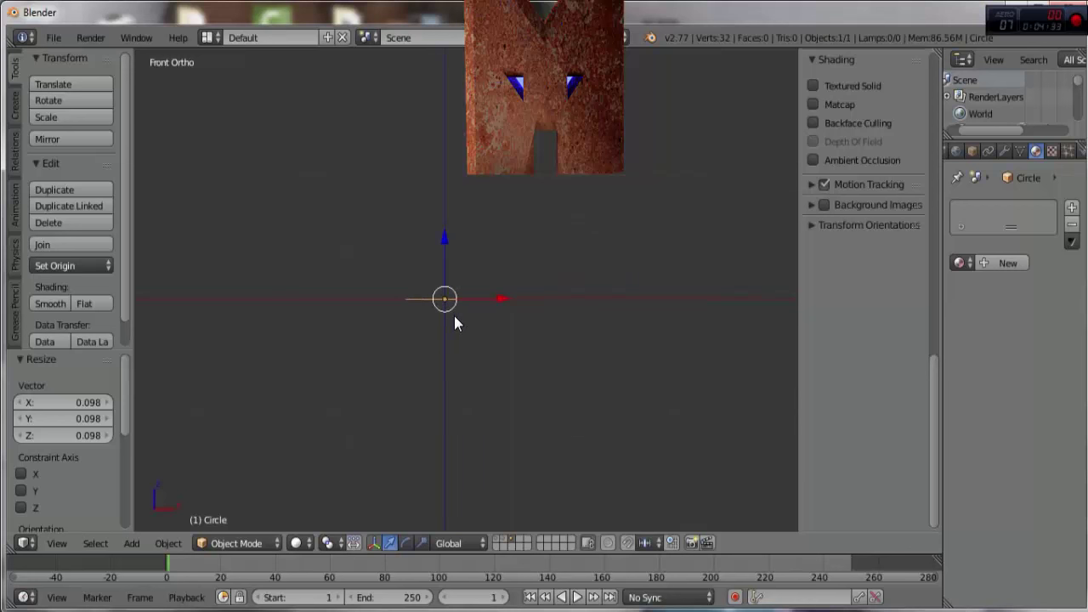
mouse_move(454, 316)
middle_down()
mouse_move(437, 315)
mouse_move(409, 355)
middle_up()
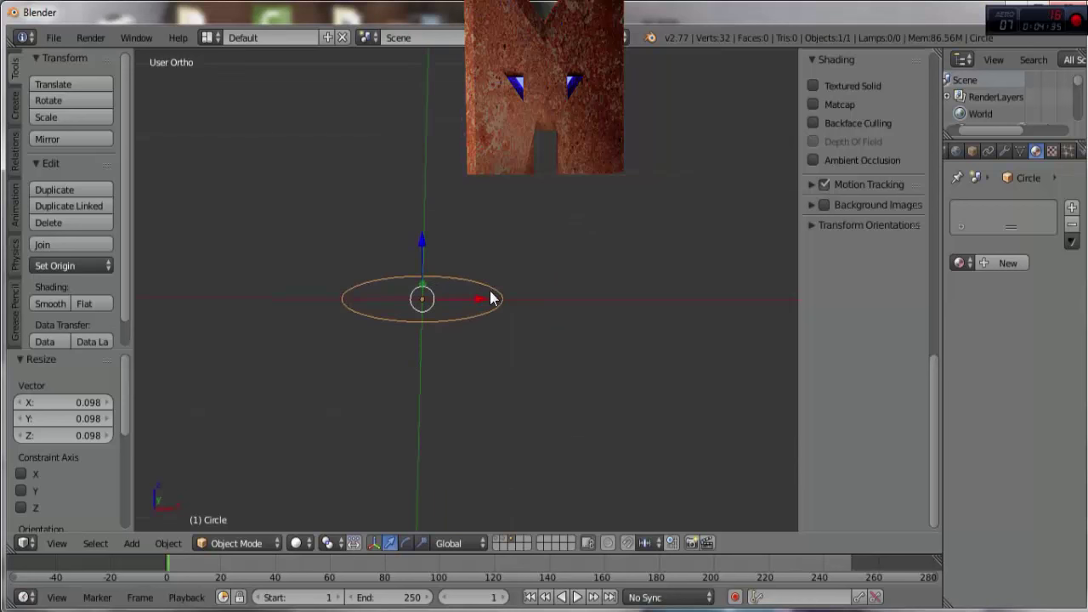
key(KP_1)
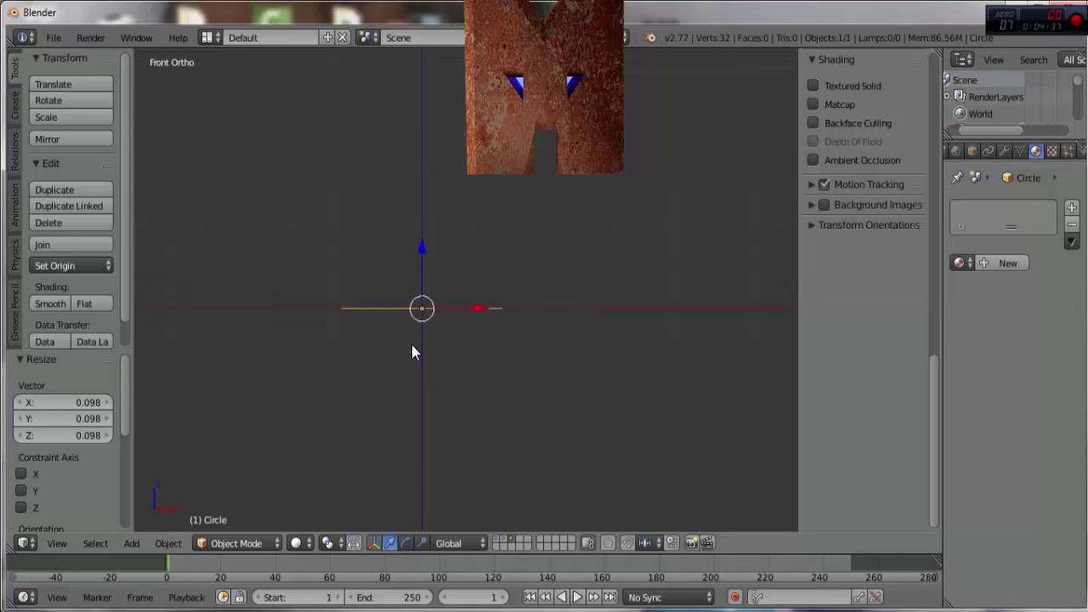
scroll(429, 350, down, 4)
scroll(489, 350, down, 3)
shift+middle_drag(526, 338, 371, 326)
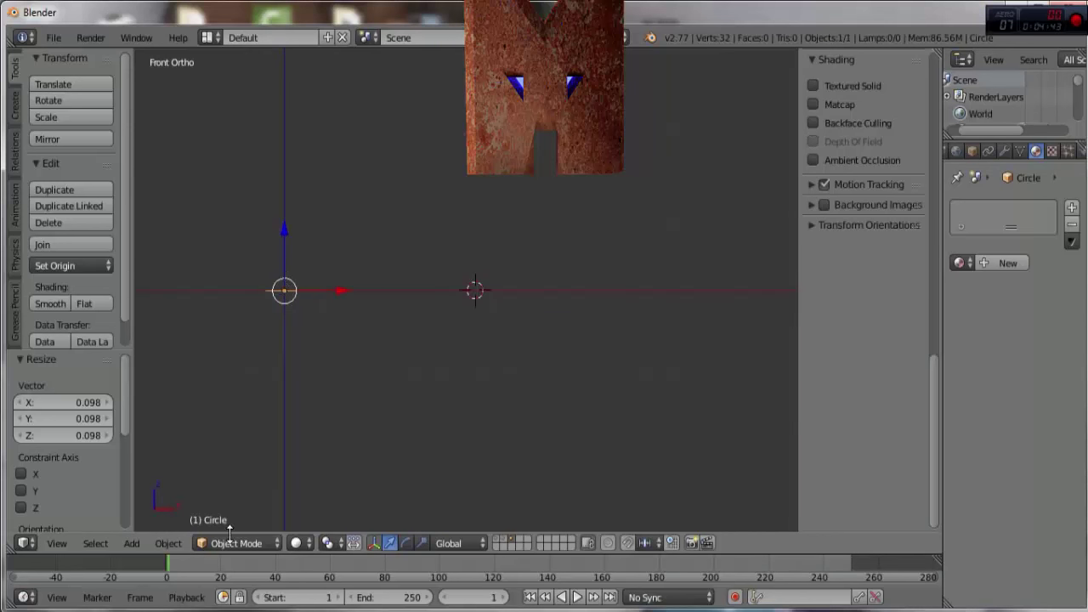
key(Tab)
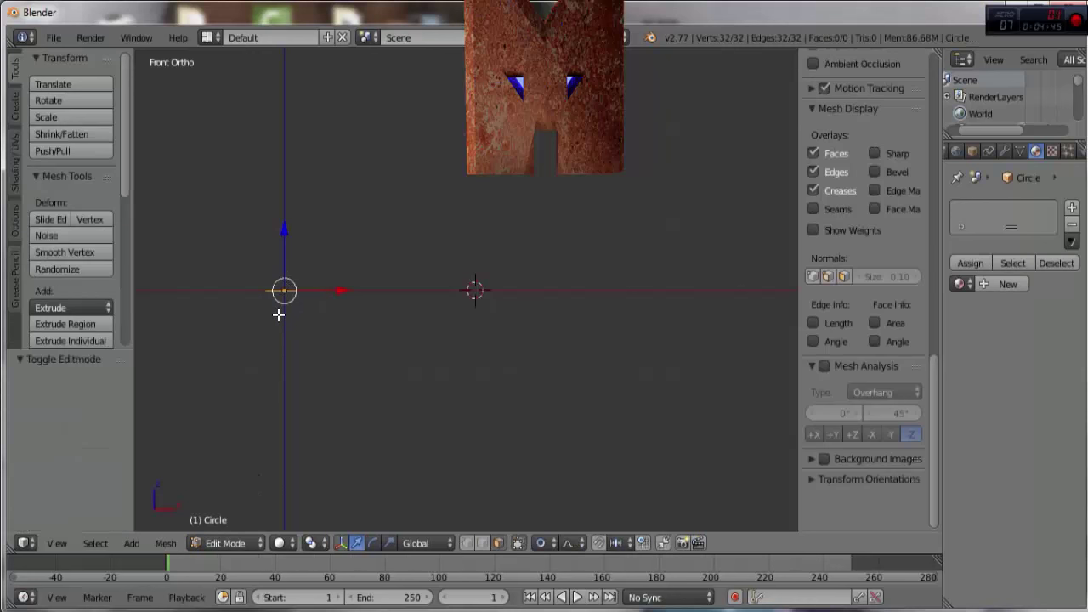
Step: Select all the circle's vertices and spin them 90° around the 3D cursor in front view
key(a)
key(a)
middle_drag(284, 299, 291, 313)
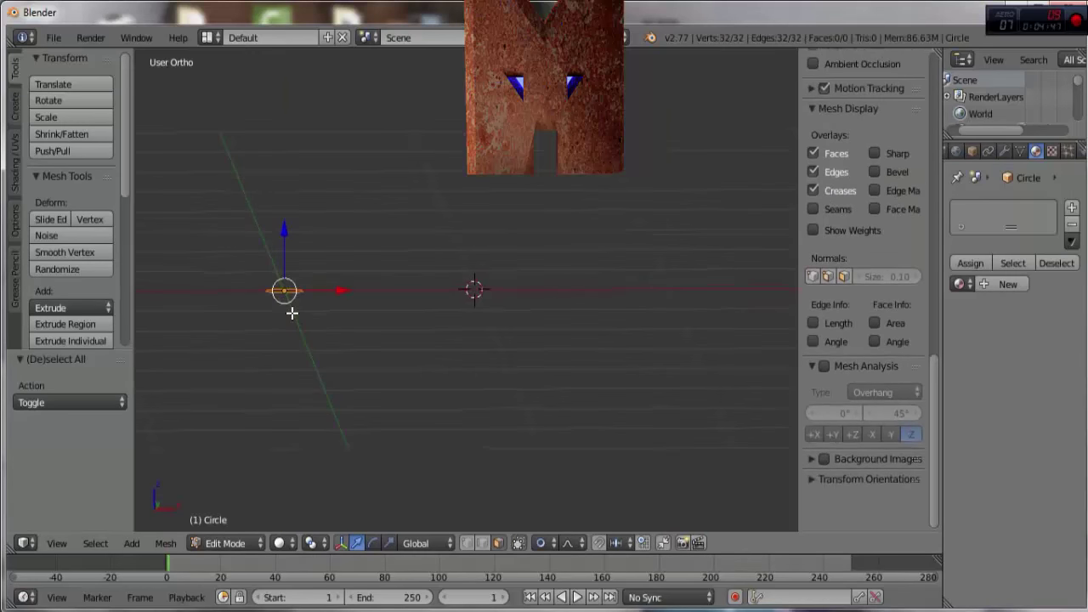
key(KP_1)
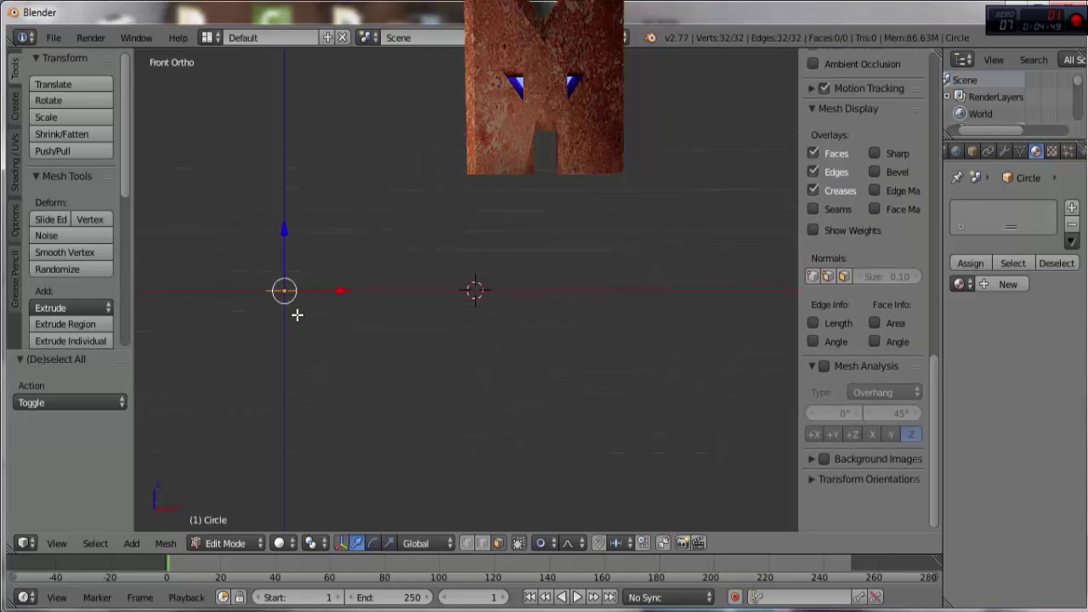
key(alt+r)
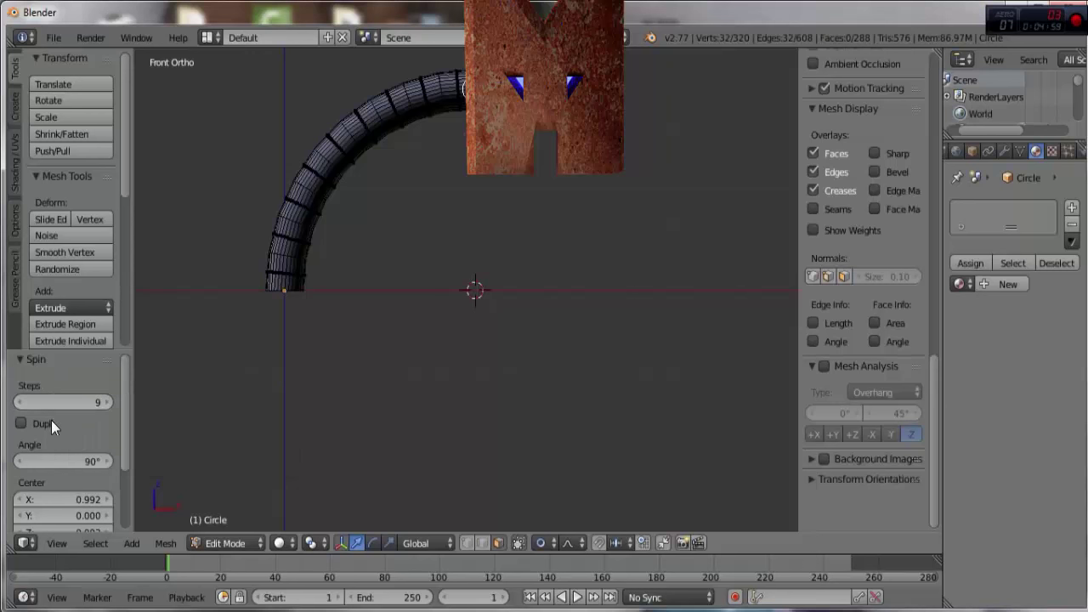
scroll(61, 415, down, 2)
scroll(62, 417, up, 1)
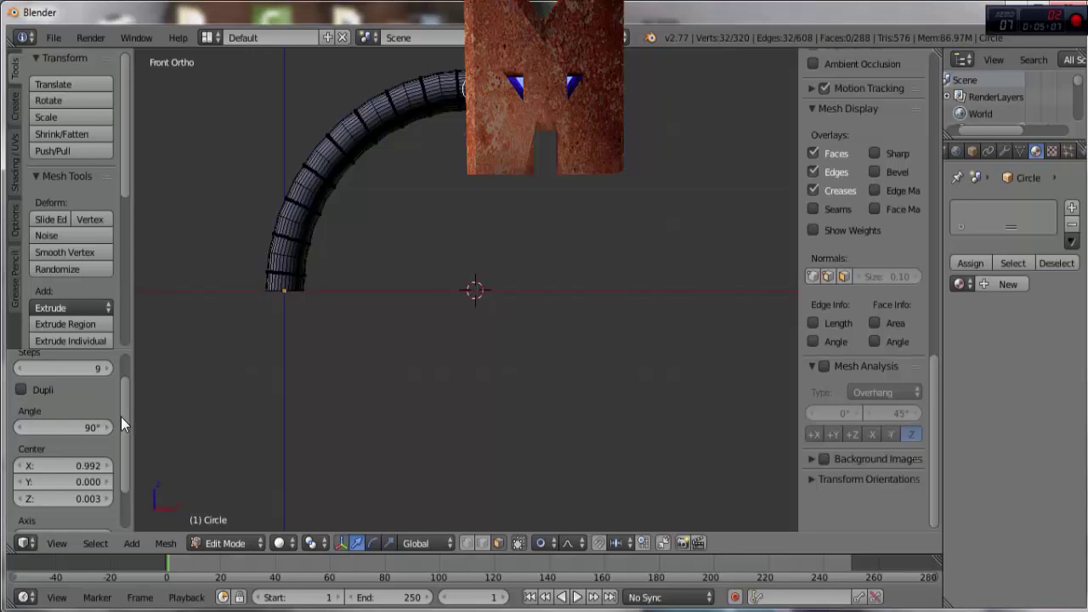
drag(121, 416, 120, 452)
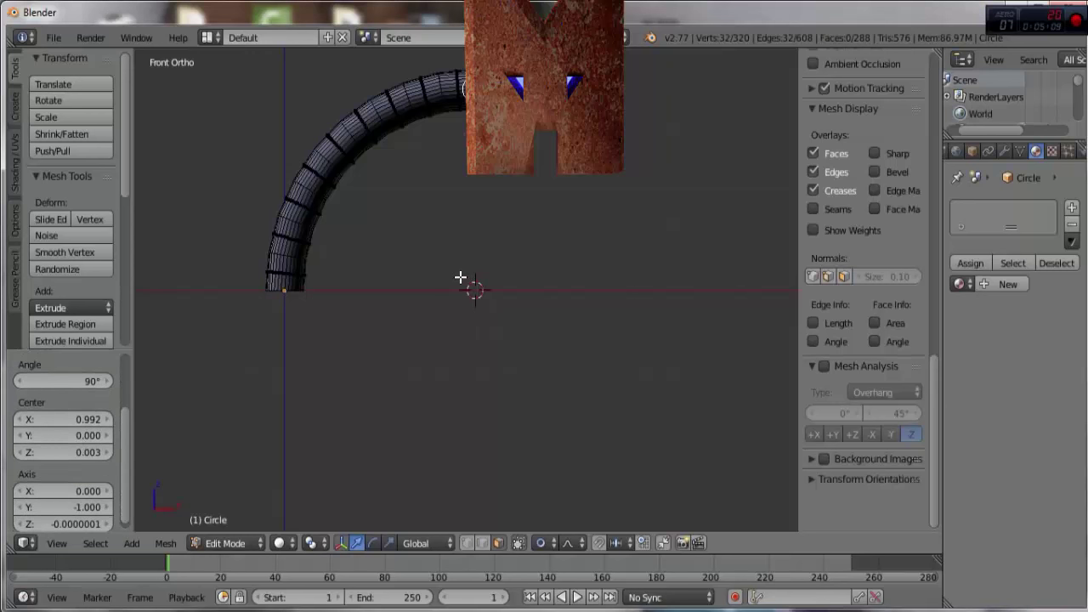
Step: Adjust the spin centre X through 0 and 0.002 to 0.9, widening the arc
click(90, 418)
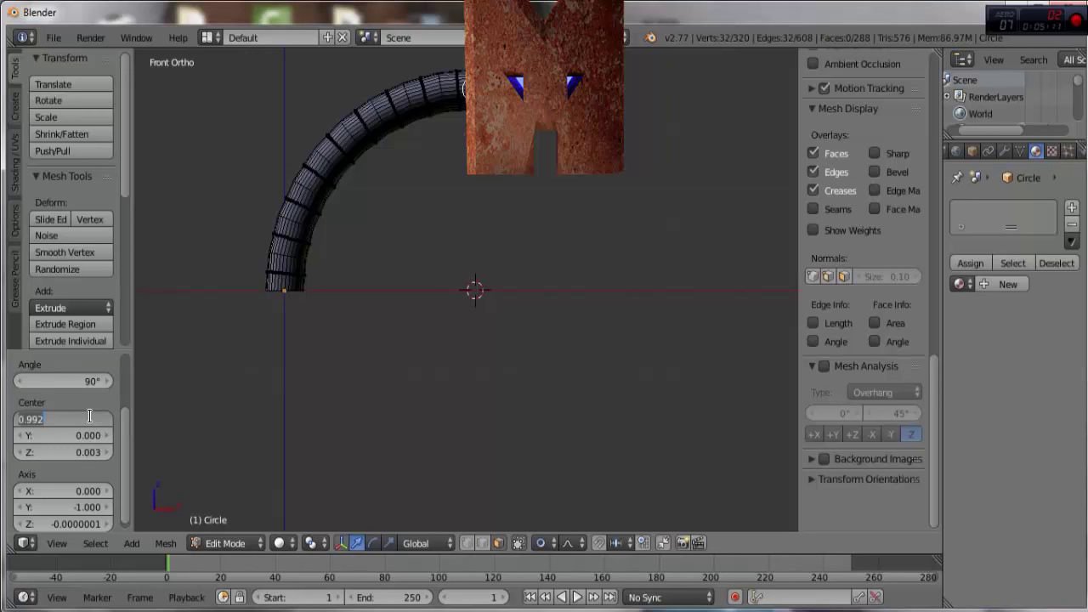
text(0)
key(Return)
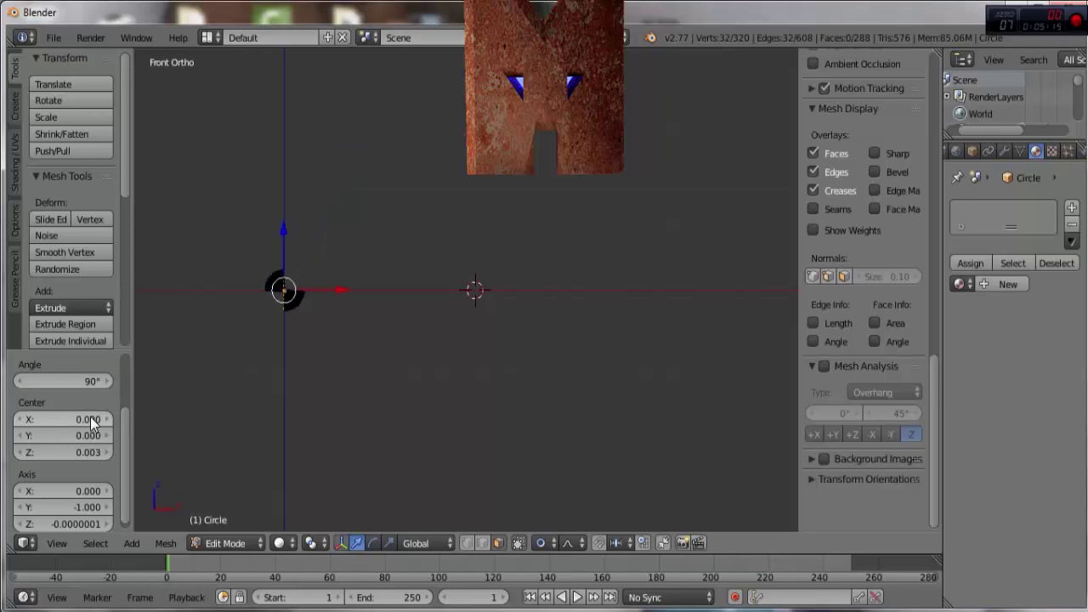
click(90, 416)
text(0.002)
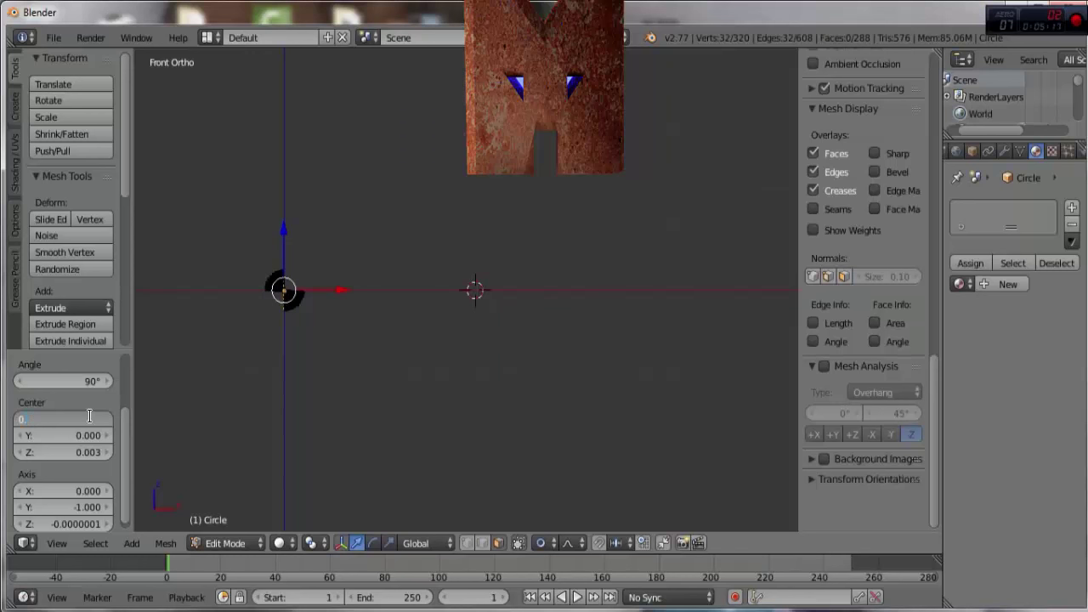
key(Return)
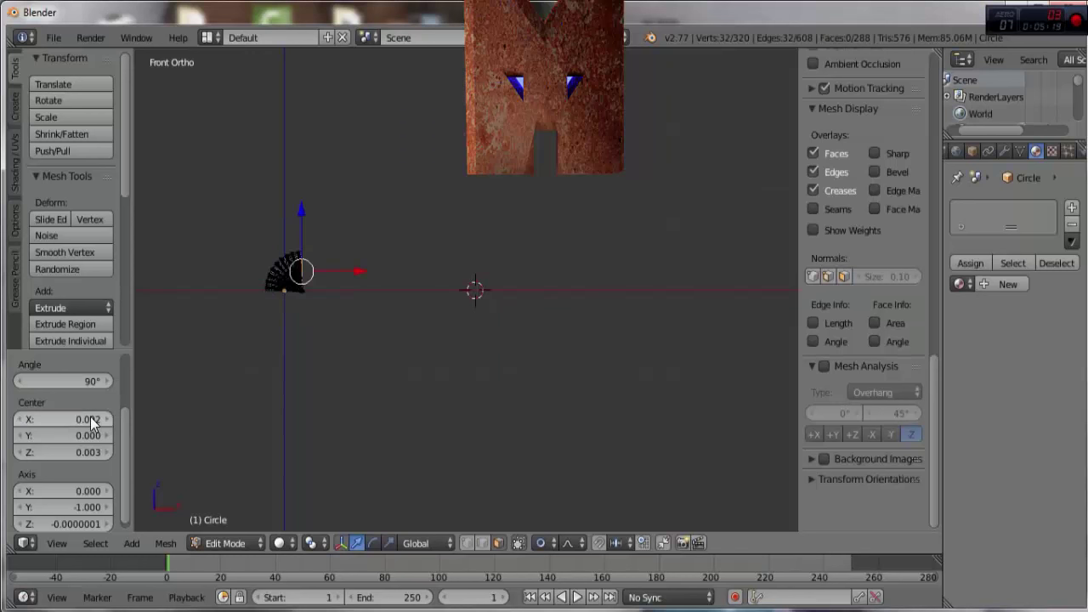
click(90, 418)
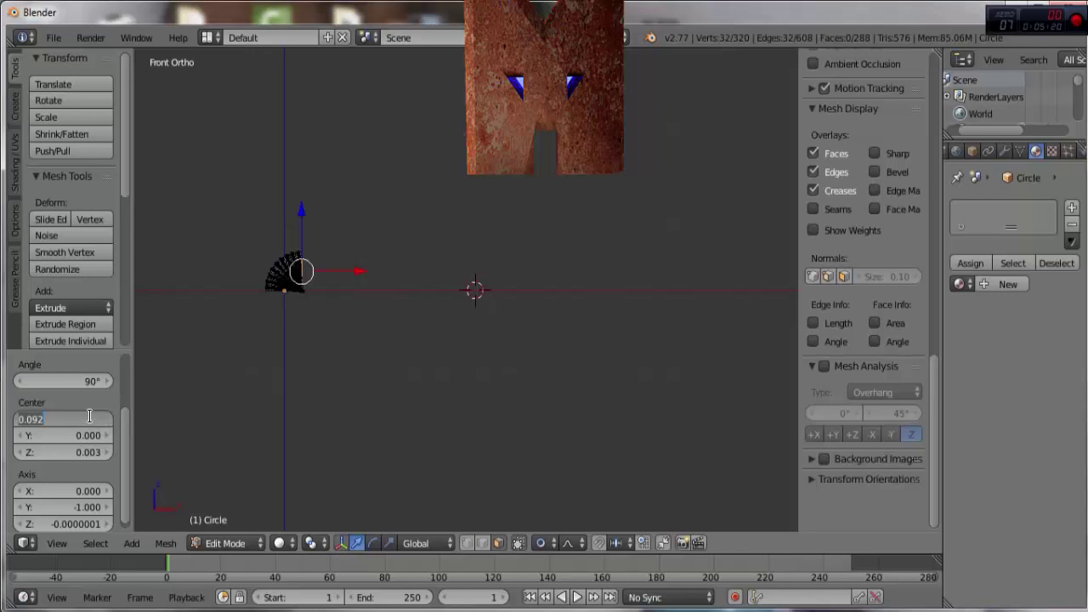
text(0.9)
key(Return)
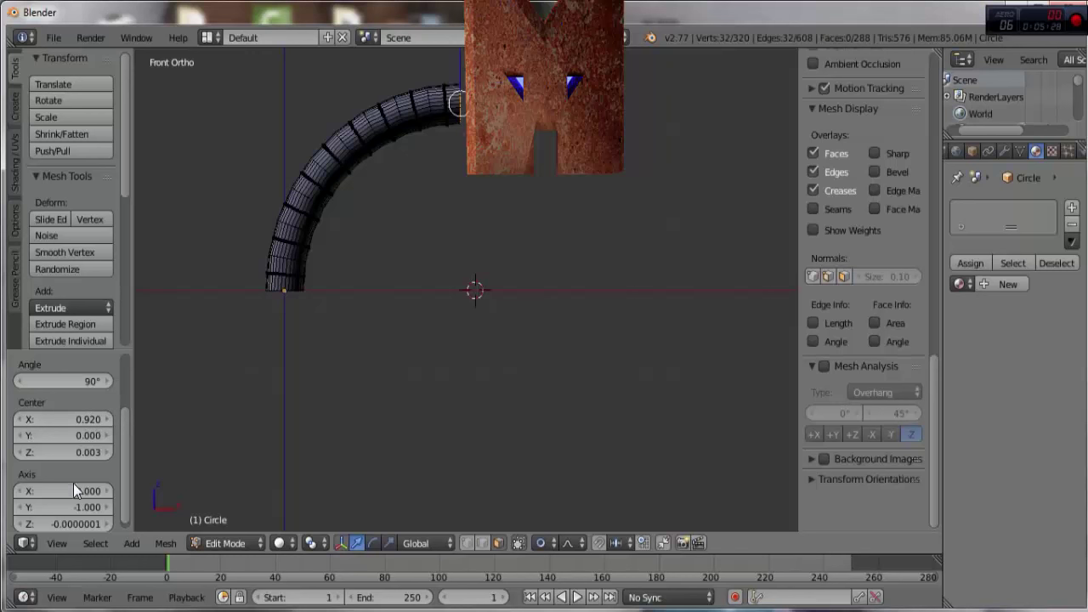
Step: Set the spin axis Z value to 0
scroll(75, 497, down, 1)
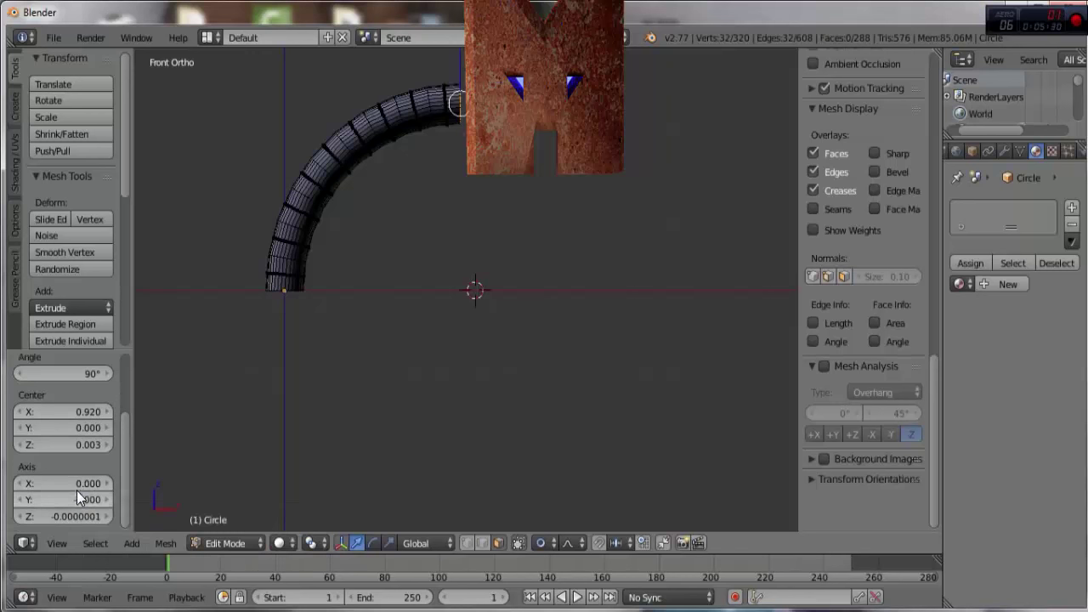
ctrl+scroll(80, 500, down, 1)
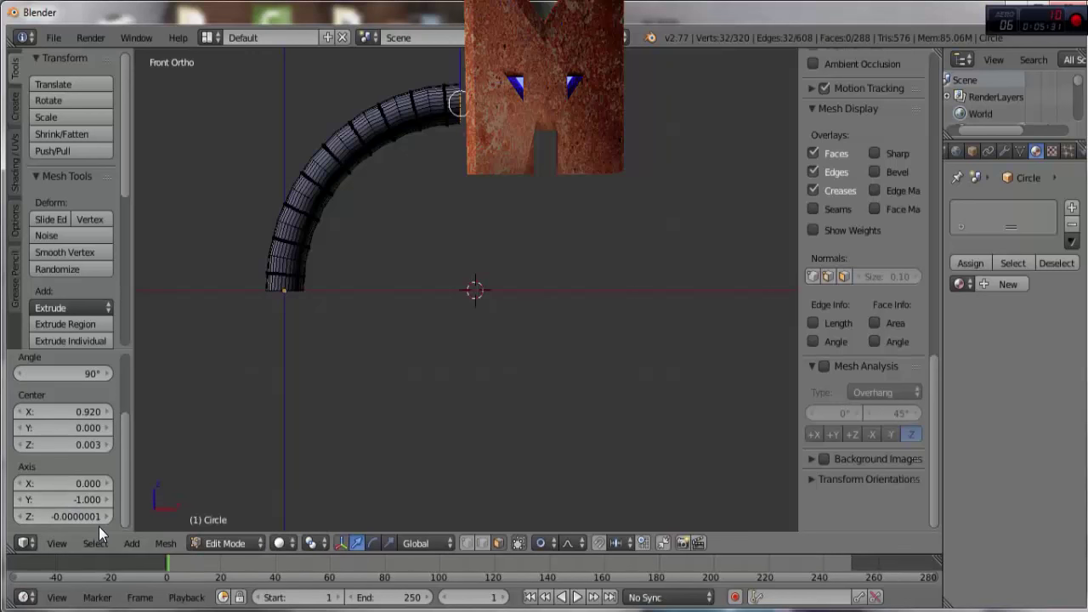
click(89, 517)
text(0)
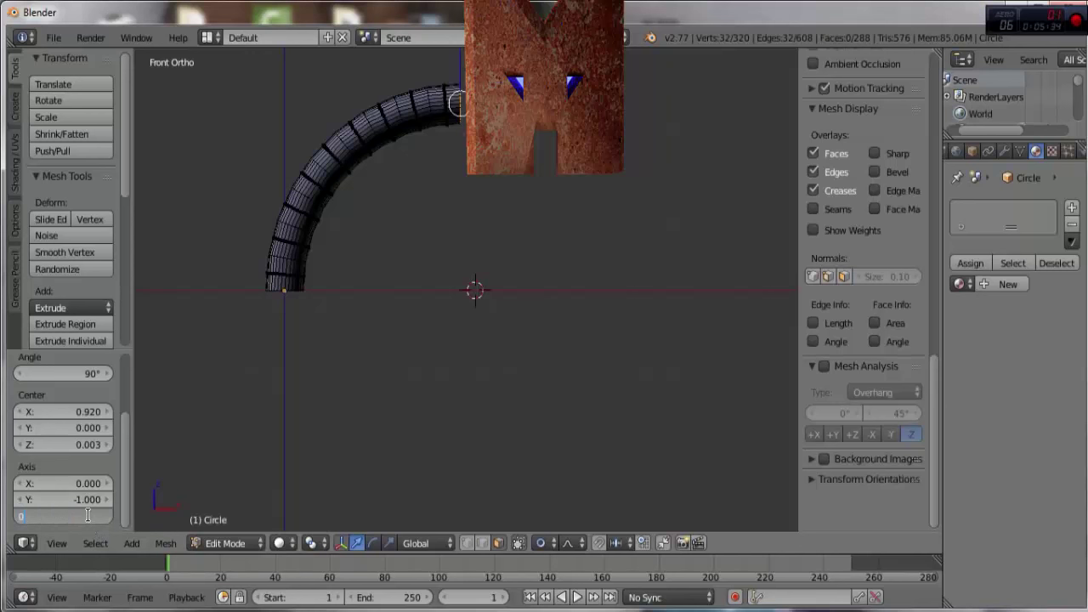
key(Return)
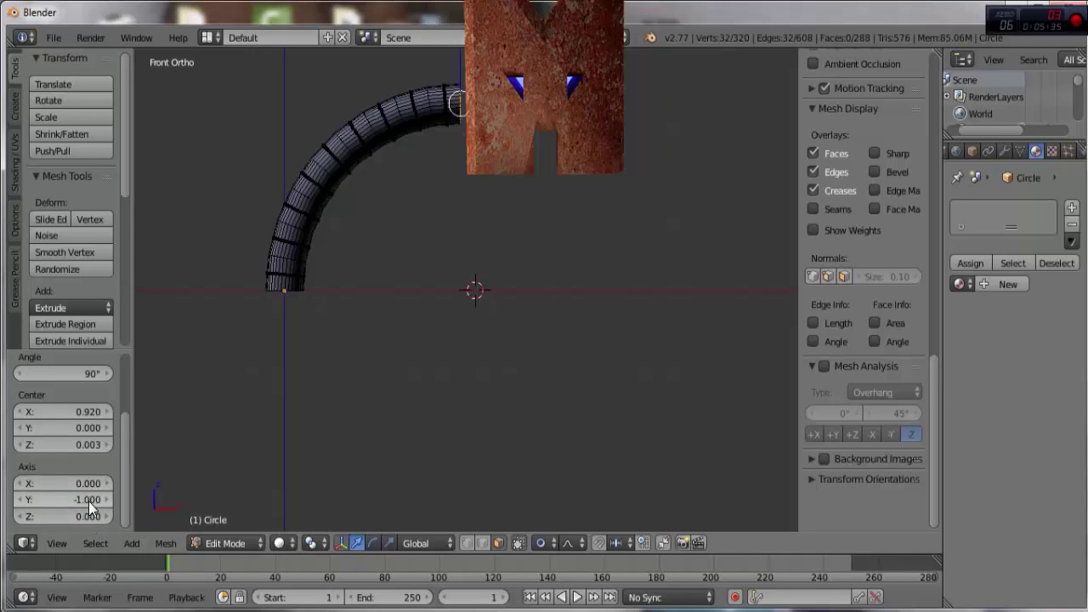
key(minus)
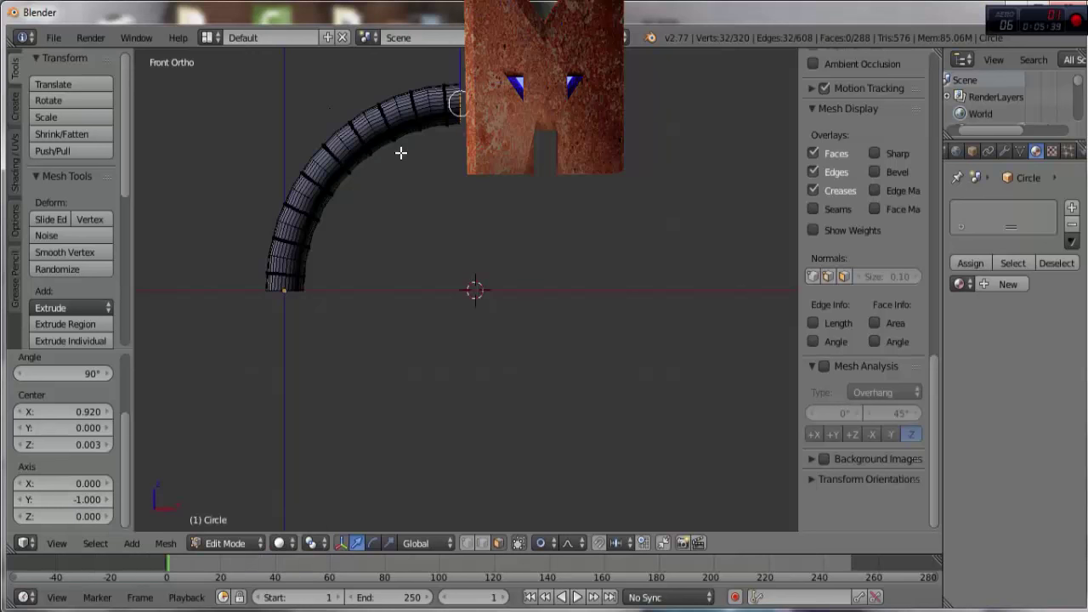
Step: Undo and redo the spin, then repeat it to extend the arc into a half circle
middle_drag(461, 141, 460, 160)
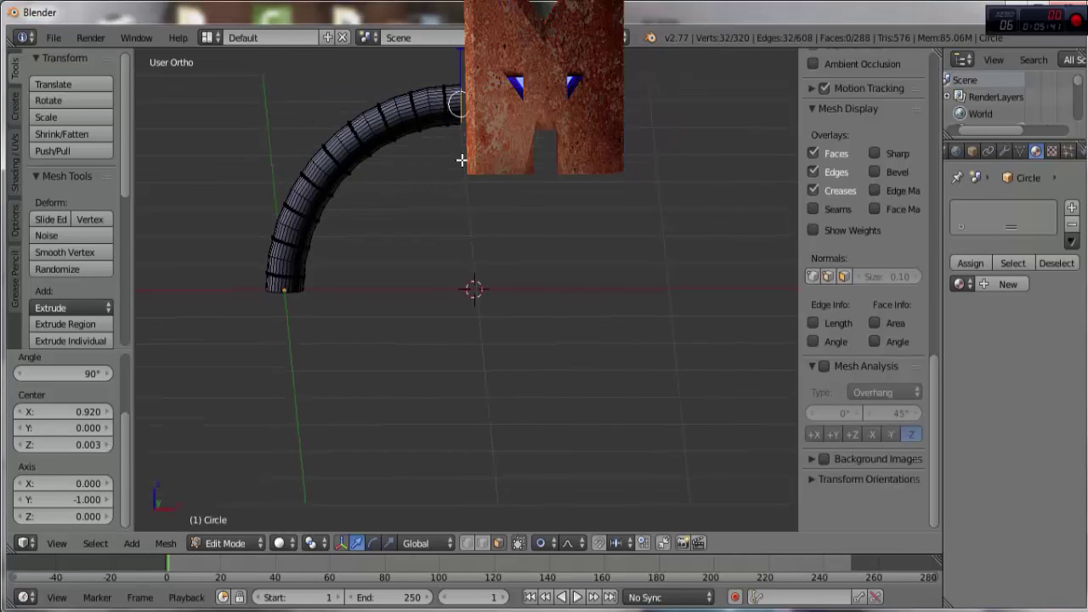
key(KP_1)
key(ctrl+z)
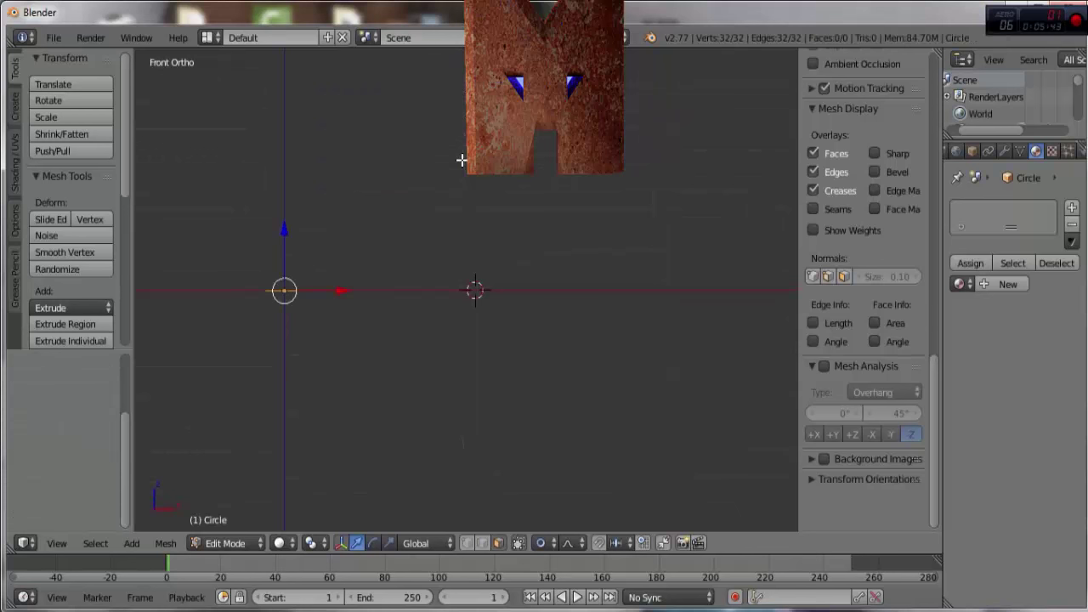
key(ctrl+shift+z)
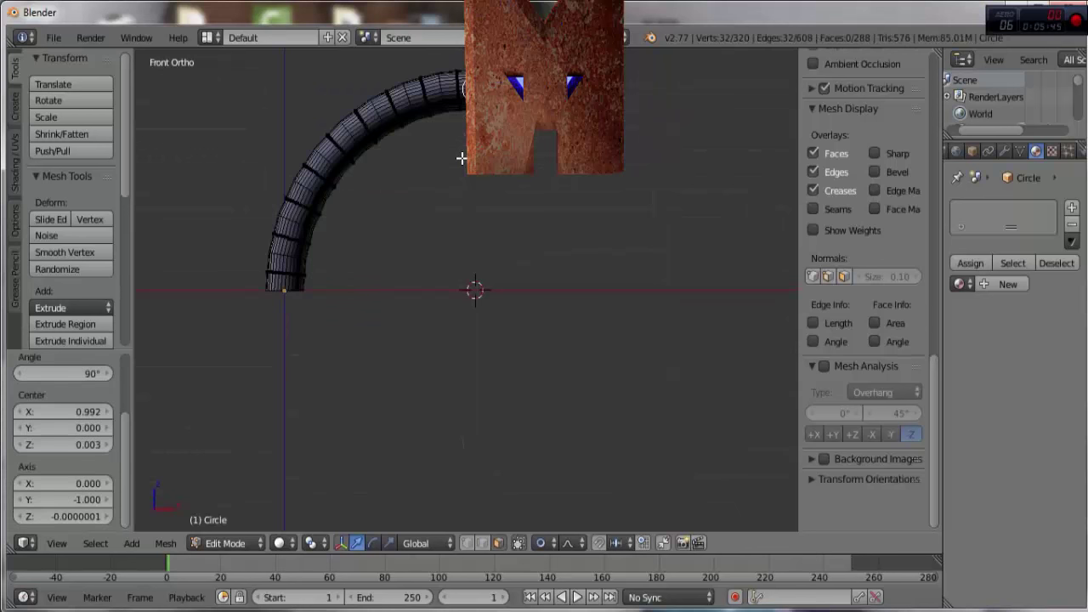
scroll(466, 289, down, 2)
scroll(466, 289, up, 1)
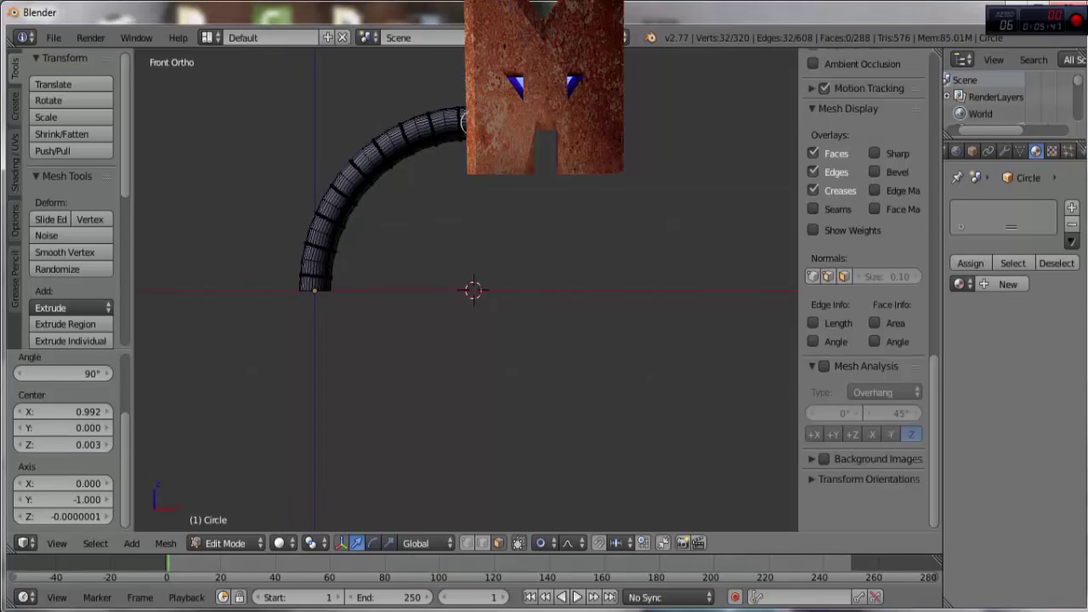
key(shift+r)
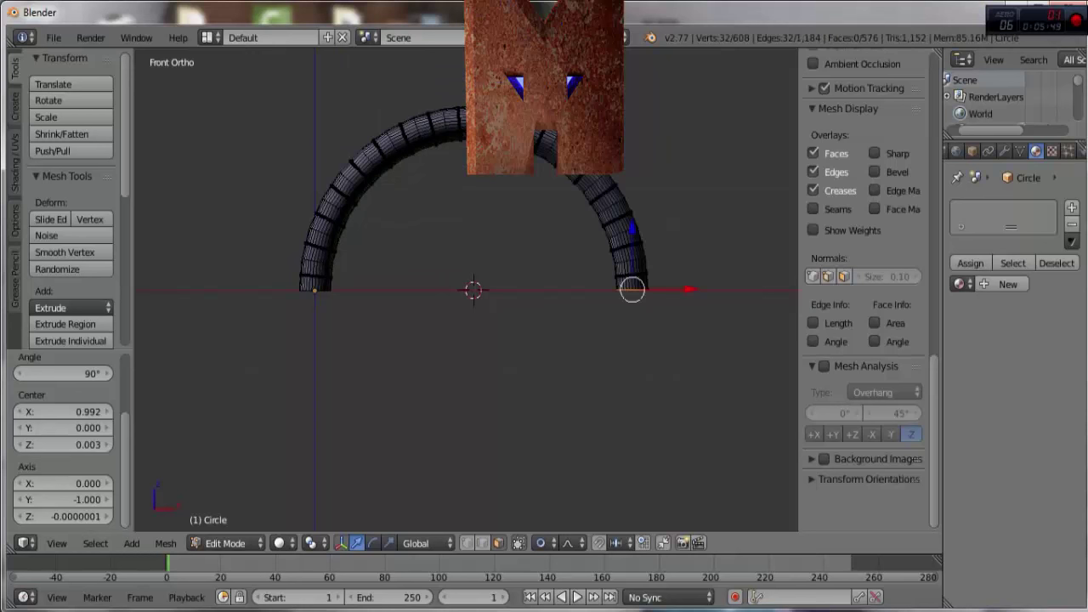
Step: View the shaded tube from the side, then reopen its mesh with the tube running vertically
middle_drag(588, 201, 531, 252)
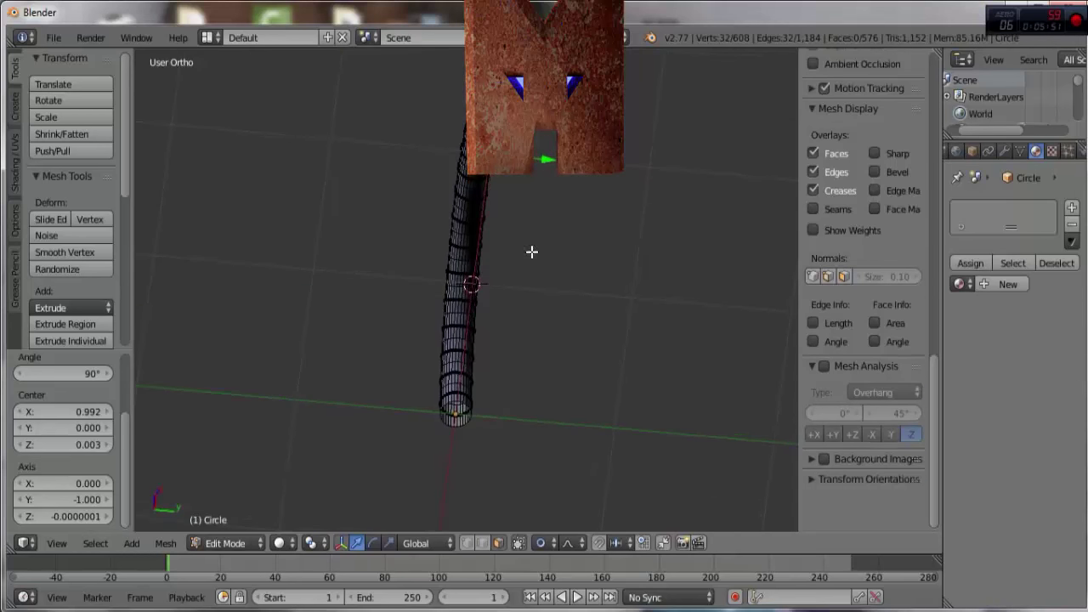
key(Tab)
mouse_move(473, 338)
middle_down()
mouse_move(542, 348)
mouse_move(598, 382)
middle_up()
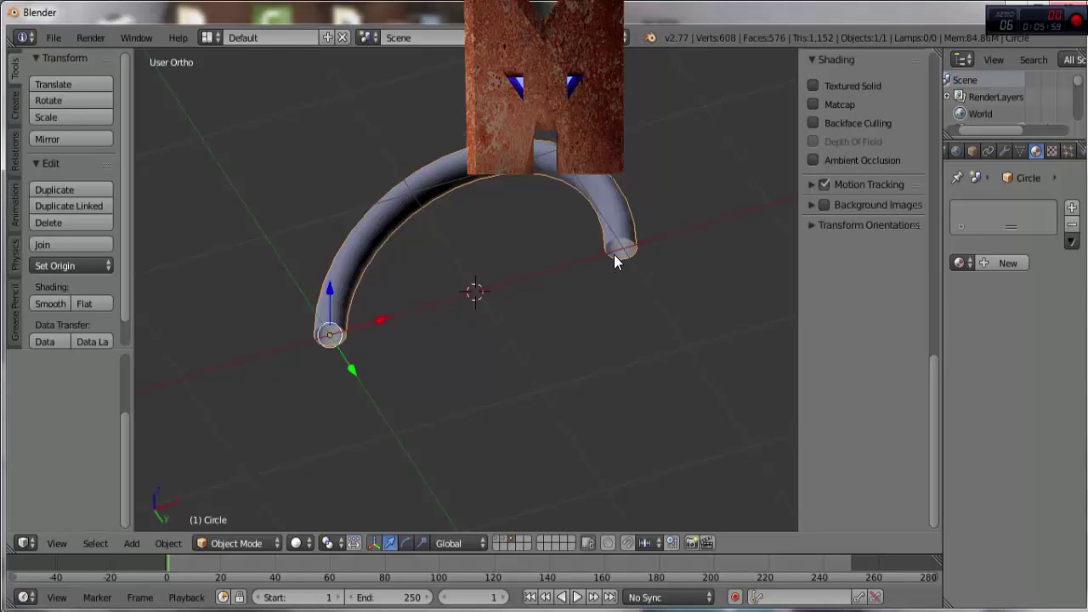
scroll(615, 257, up, 3)
shift+middle_drag(646, 249, 612, 230)
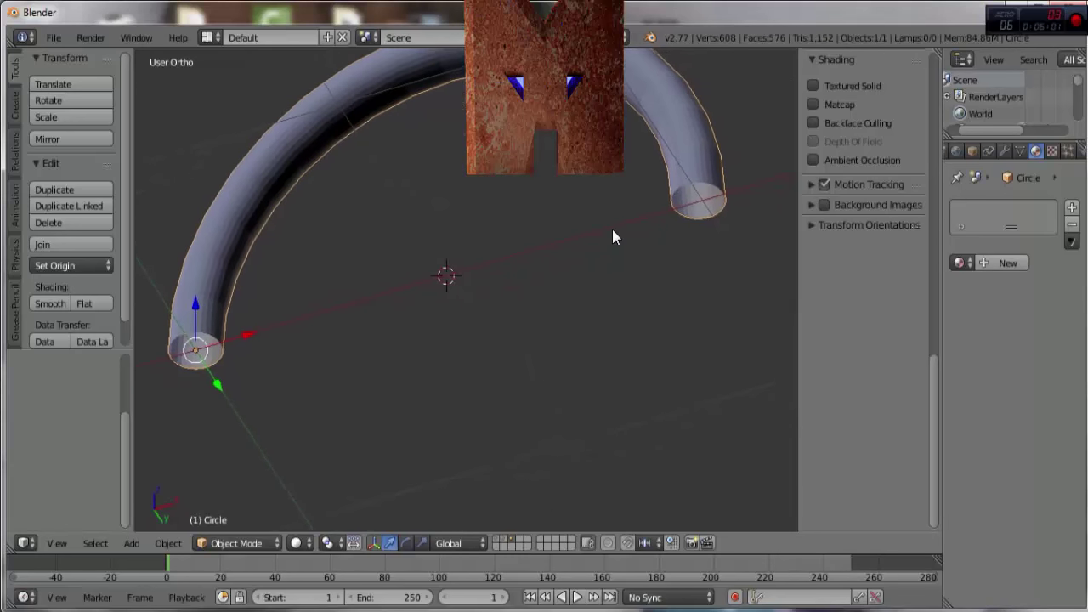
key(Tab)
mouse_move(718, 207)
middle_down()
mouse_move(626, 197)
mouse_move(588, 218)
middle_up()
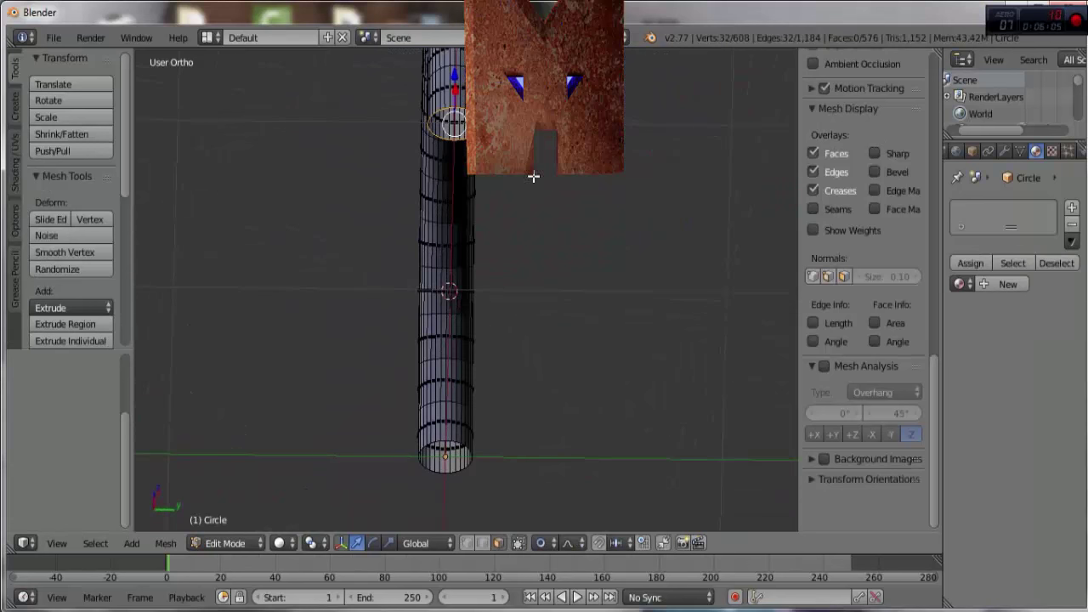
Step: Try resizing, insetting and moving the tube's top end ring, cancelling the inset and last move
key(g)
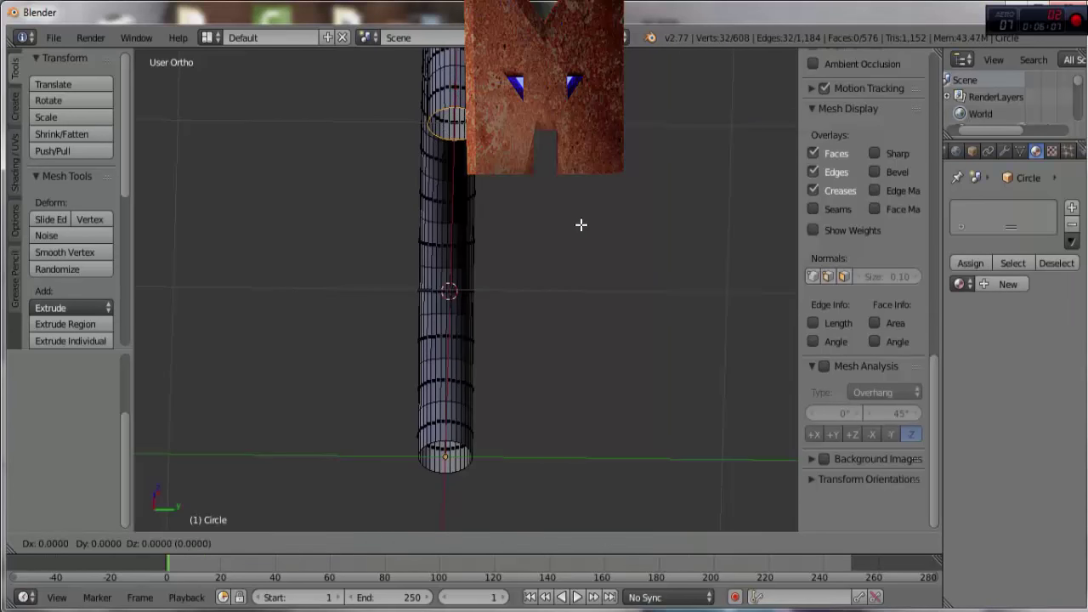
key(s)
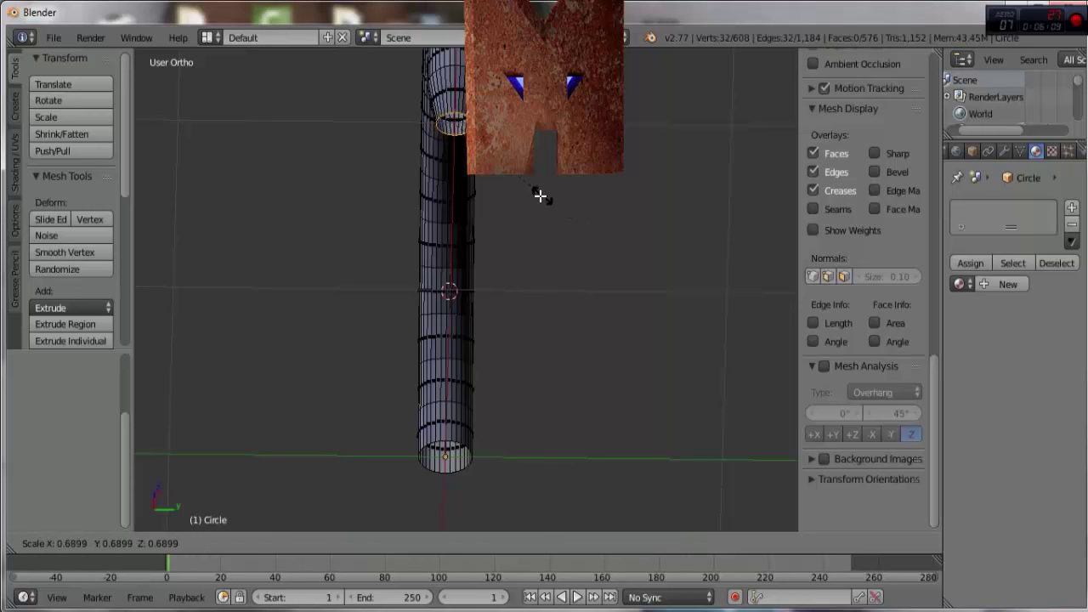
click(539, 197)
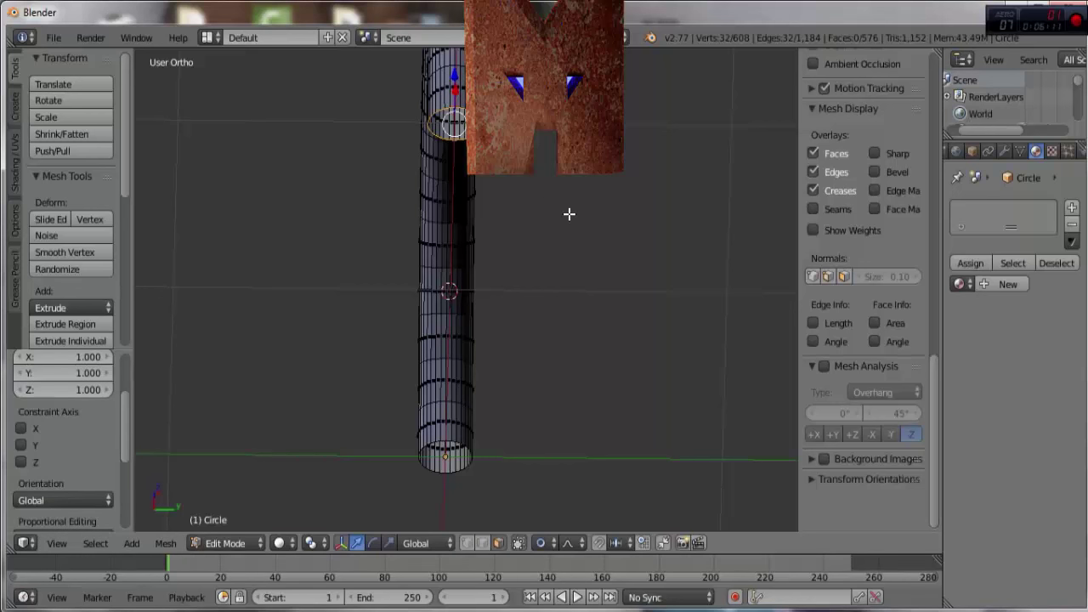
key(s)
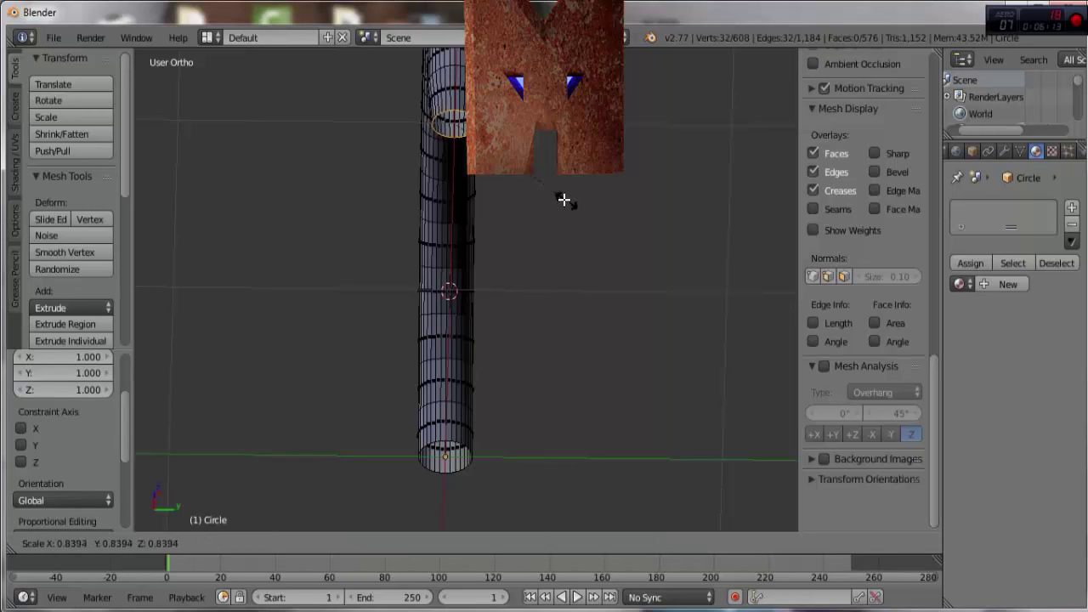
click(572, 205)
key(i)
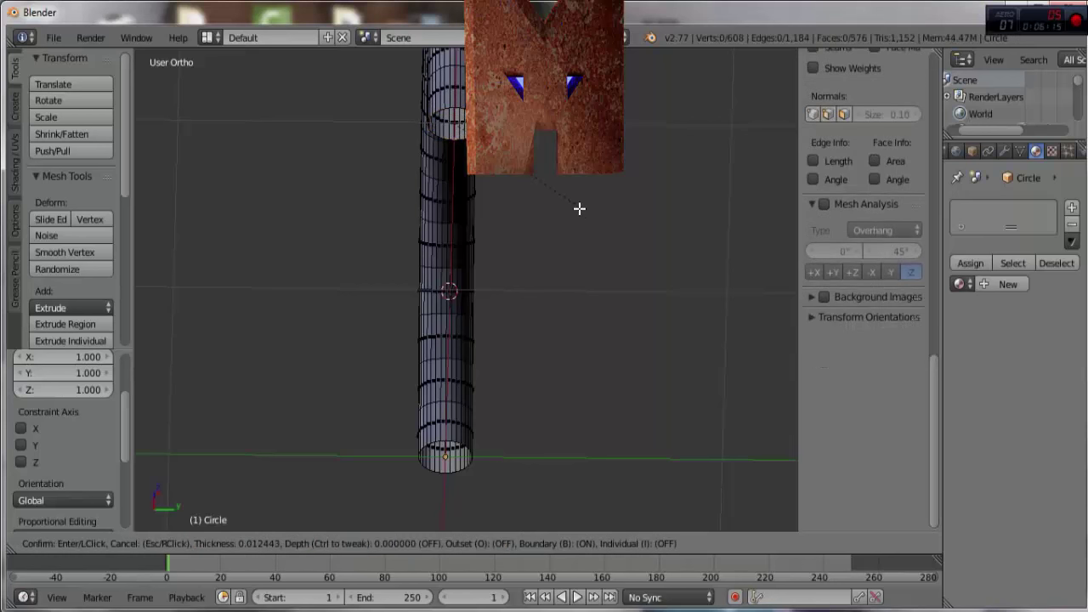
key(Escape)
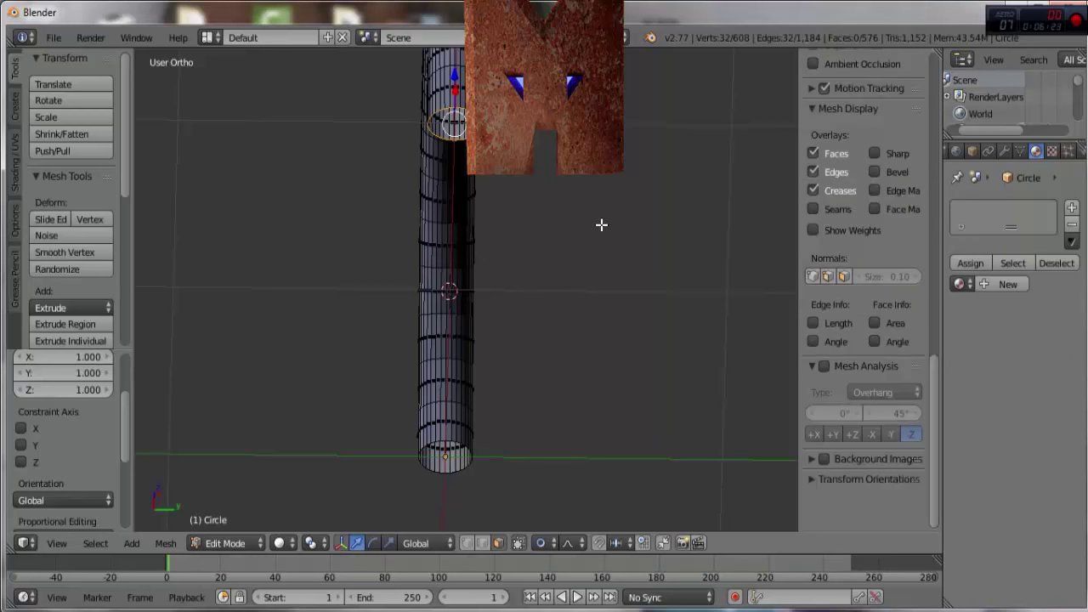
key(g)
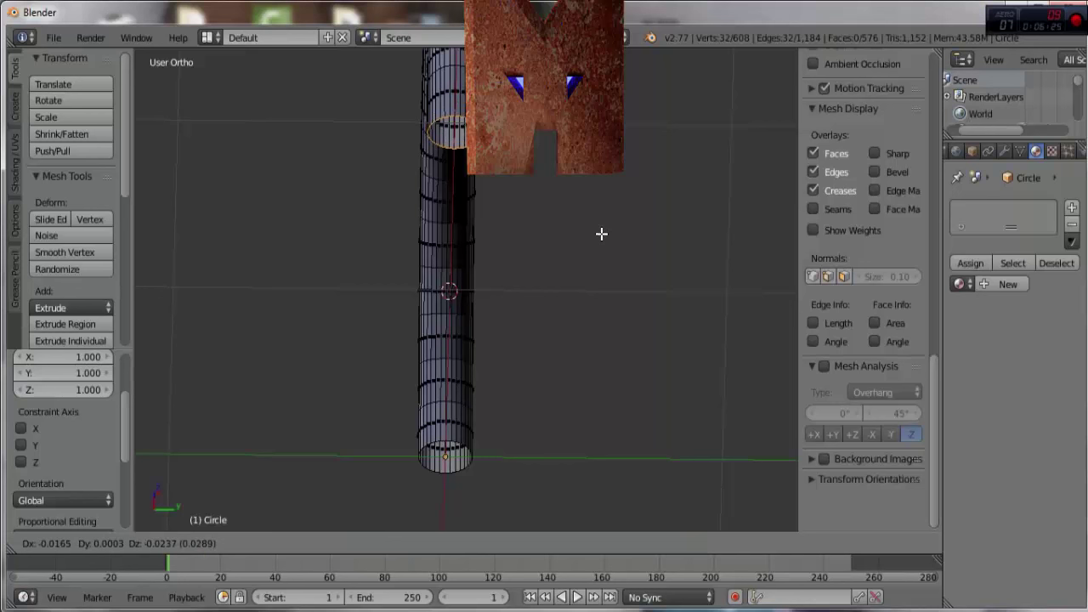
click(601, 234)
key(g)
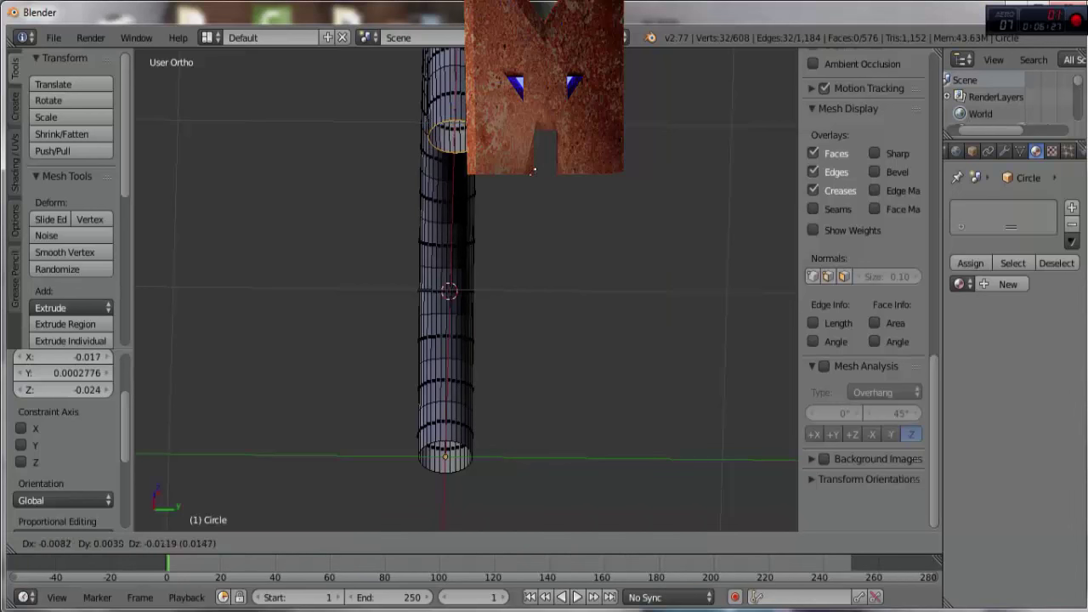
key(Escape)
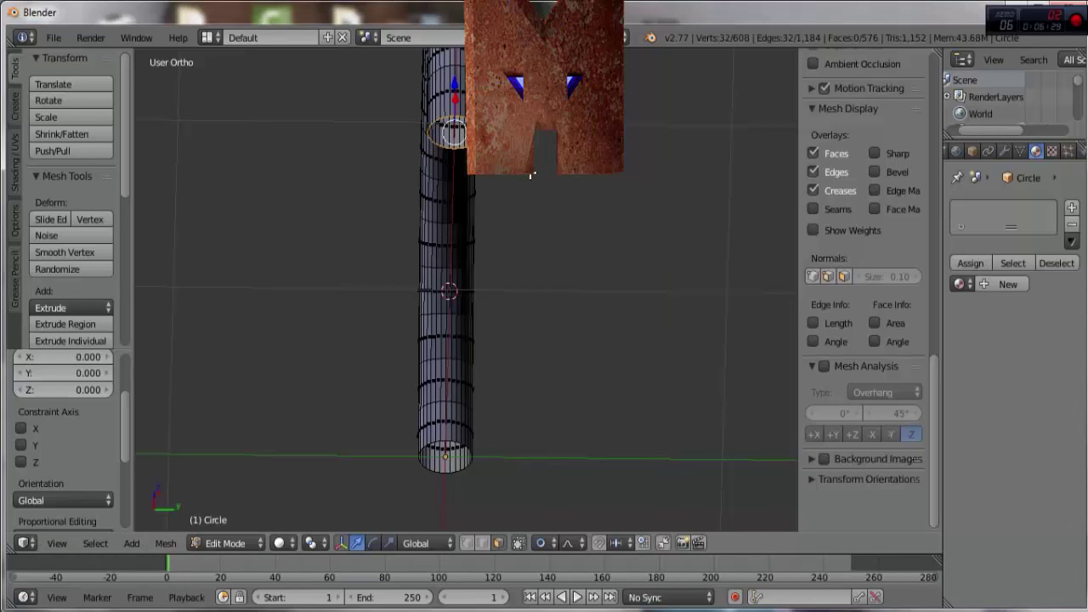
Step: In vertex select mode, extrude the top ring and scale the new ring to 0.772
key(ctrl+Tab)
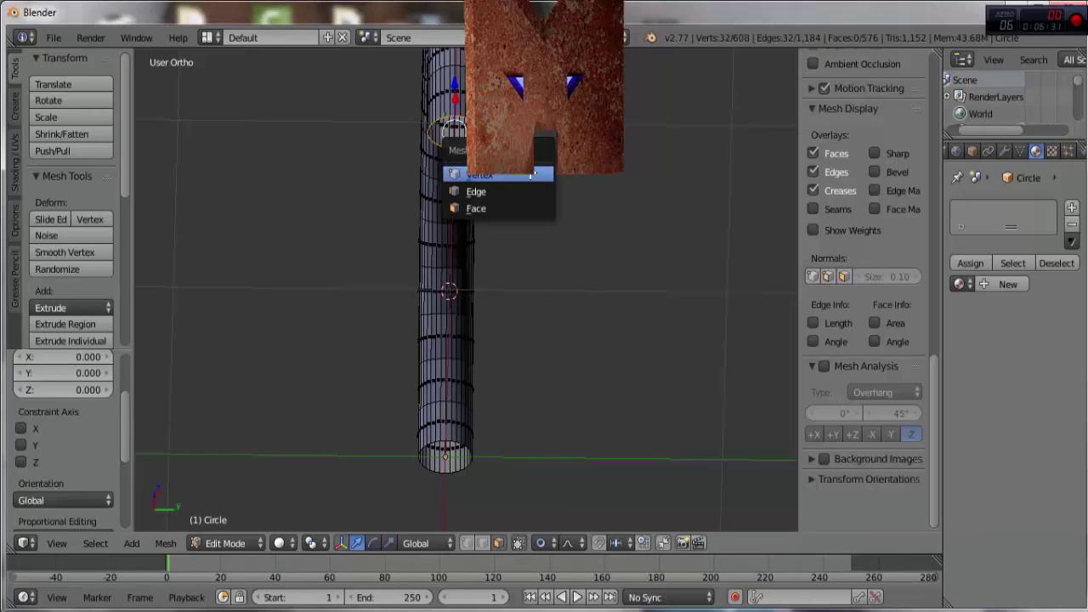
key(Down)
key(Return)
key(ctrl+Tab)
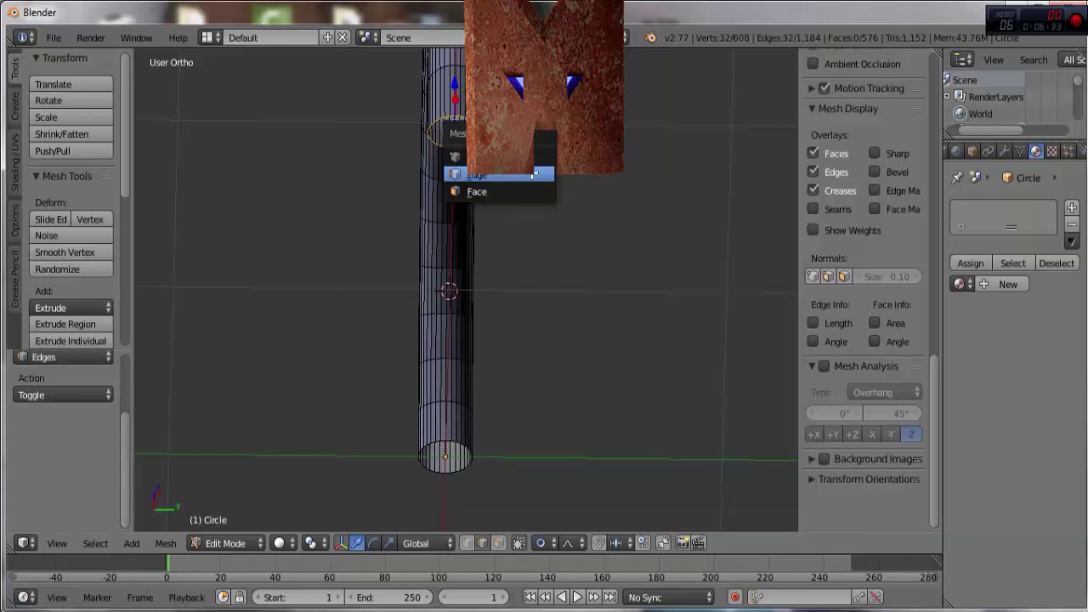
key(Up)
key(Return)
key(e)
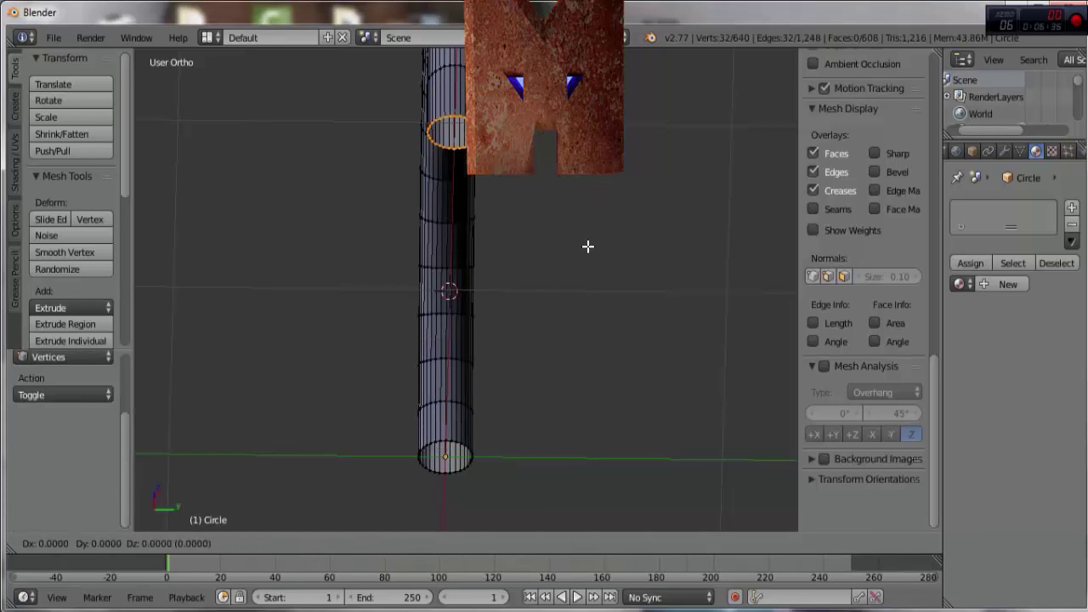
key(s)
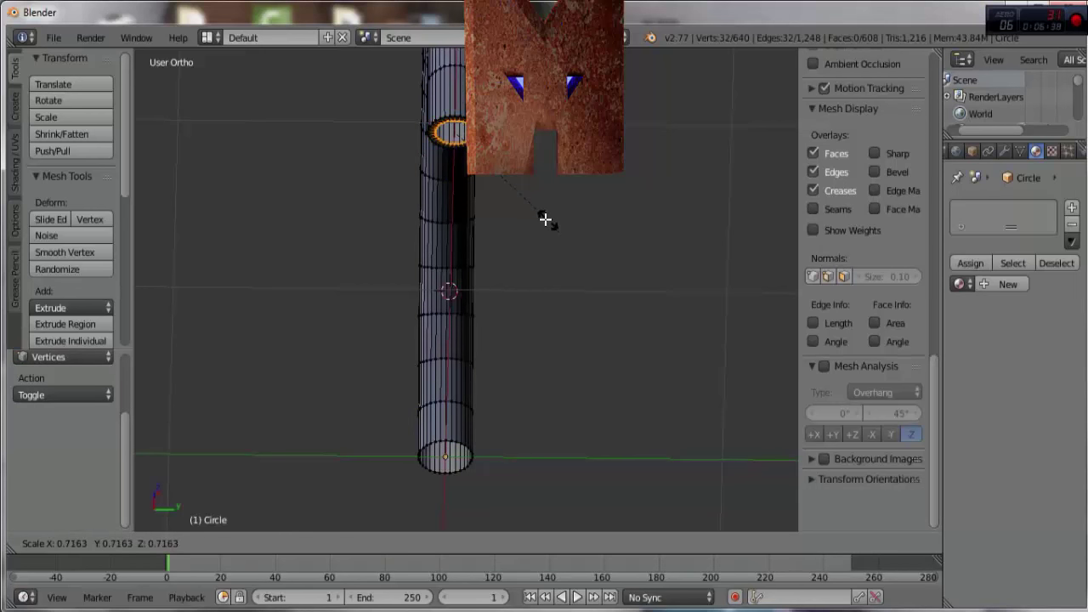
click(553, 226)
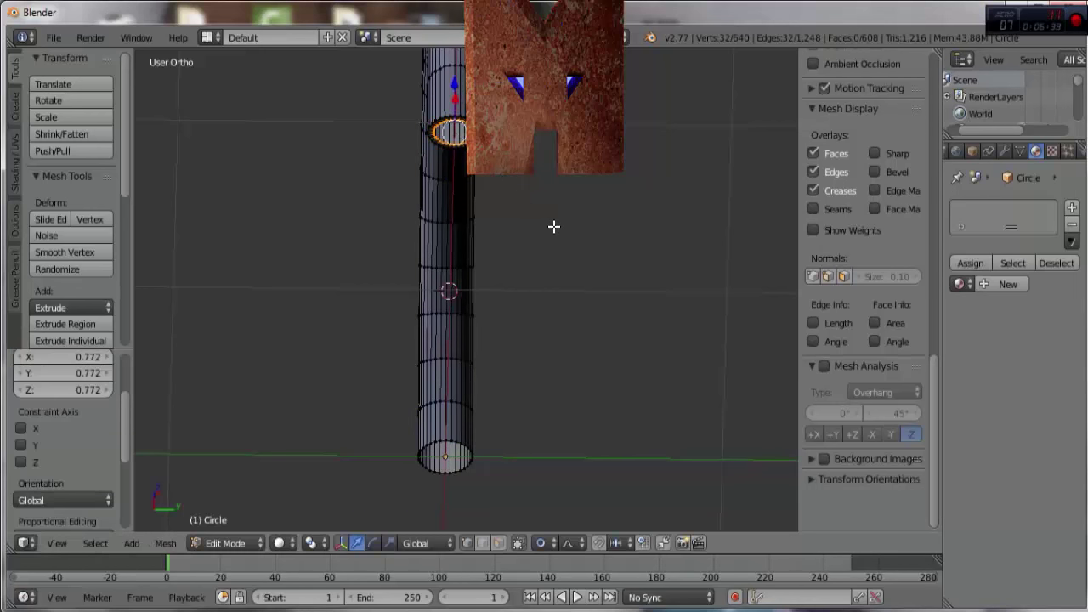
key(g)
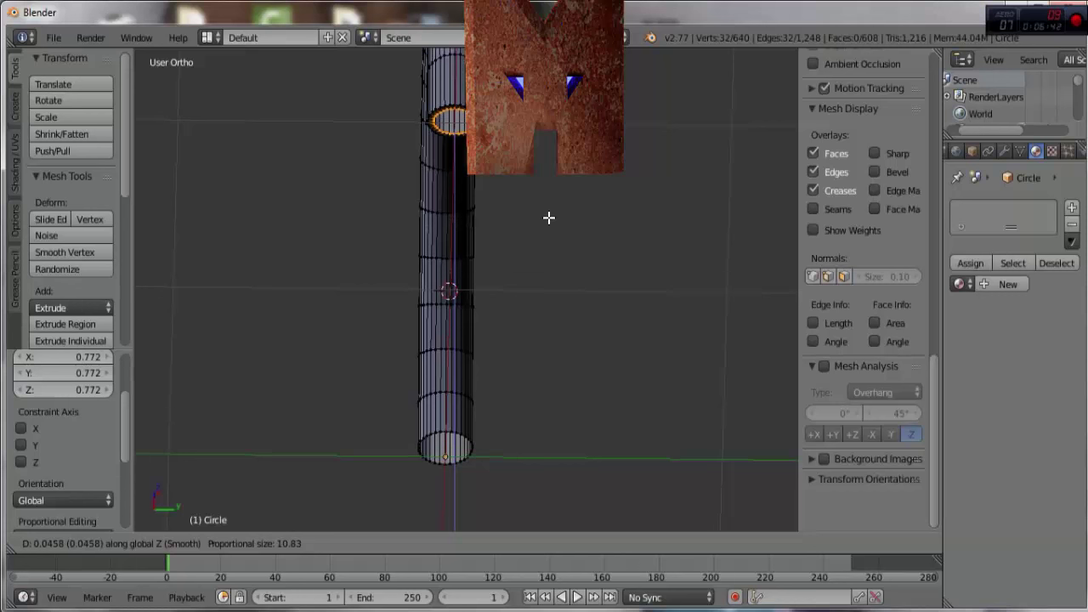
key(Escape)
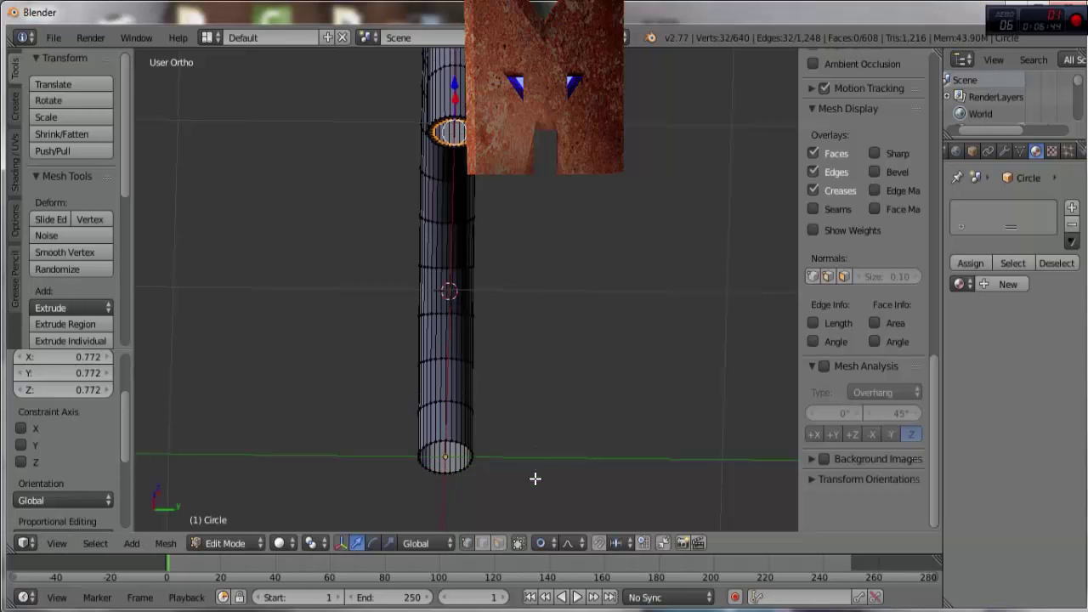
Step: Turn proportional editing off, raise the top ring along Z, and extrude a ring scaled to 0.803
click(542, 544)
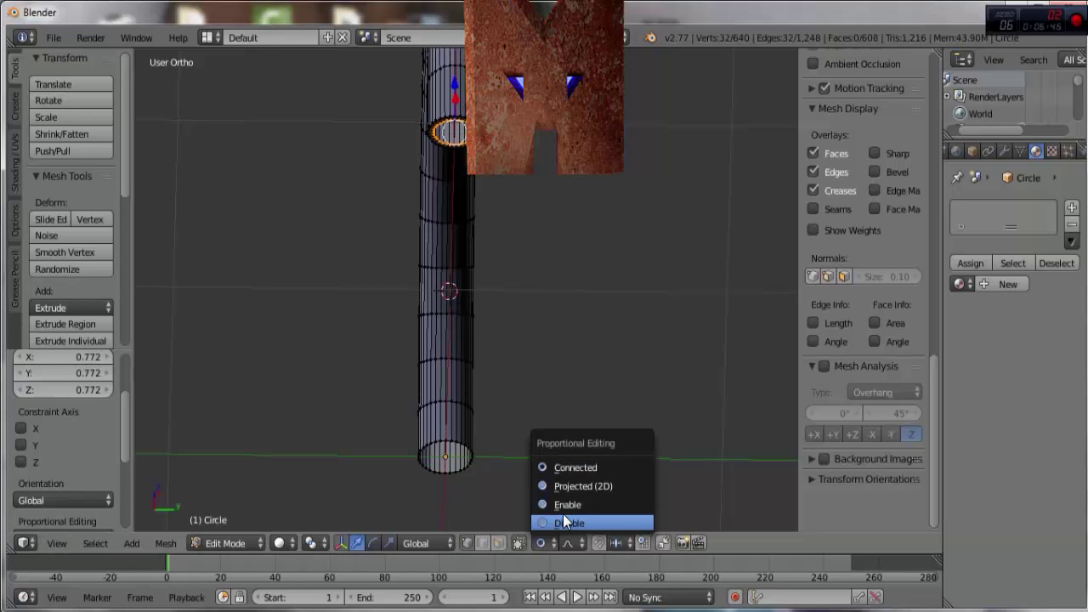
click(564, 518)
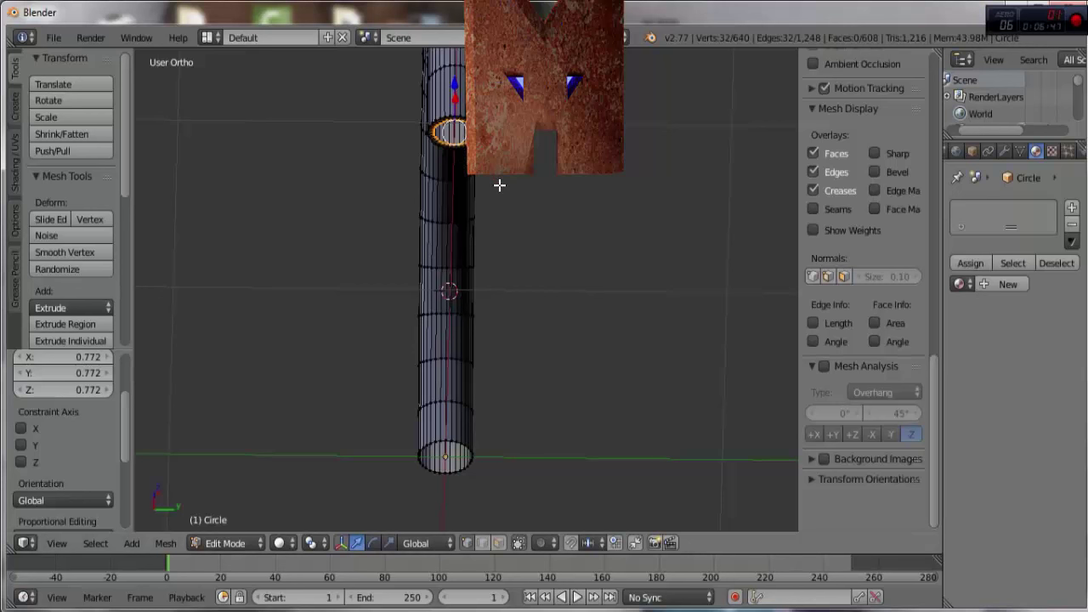
key(g)
key(z)
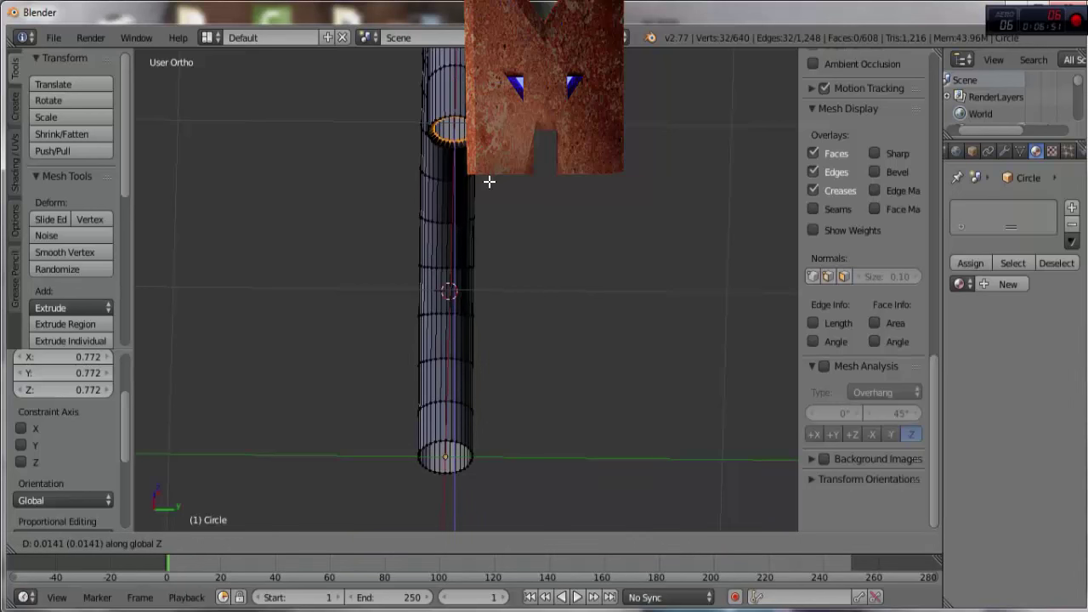
click(490, 177)
key(e)
key(s)
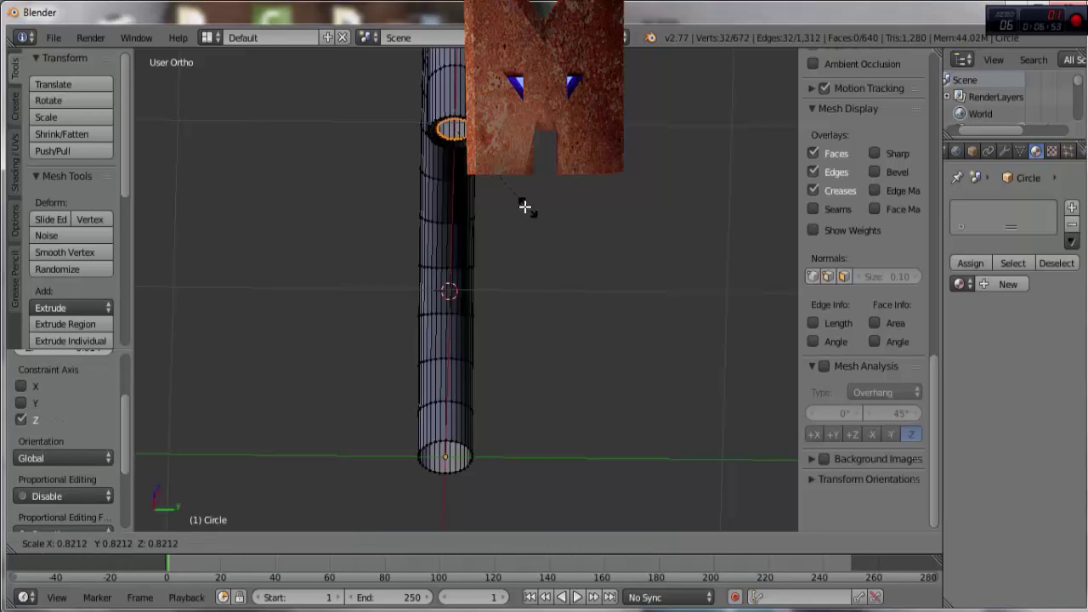
click(523, 205)
key(g)
key(z)
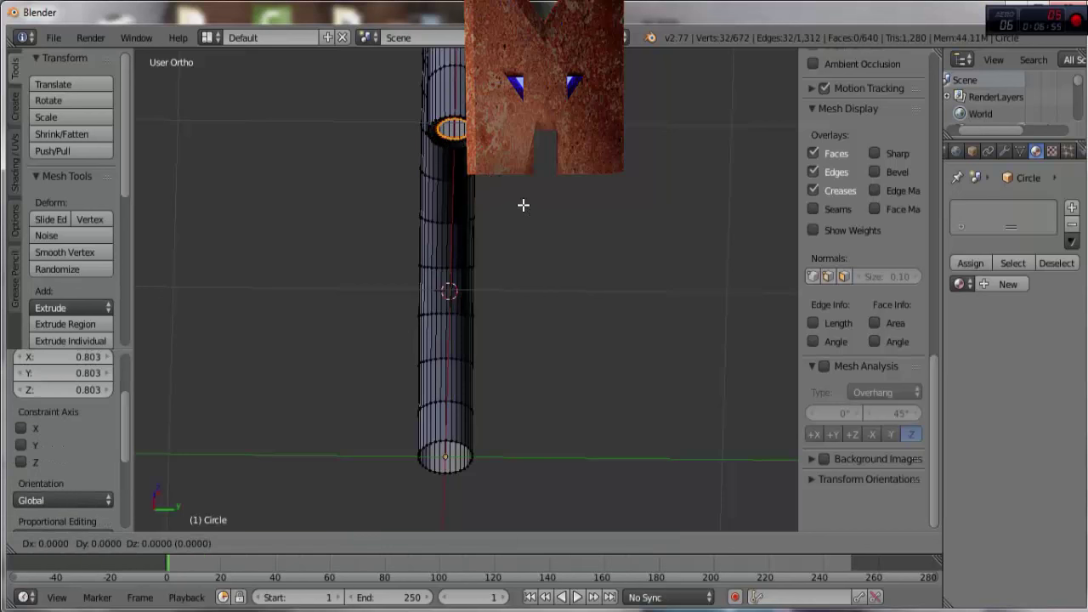
click(523, 199)
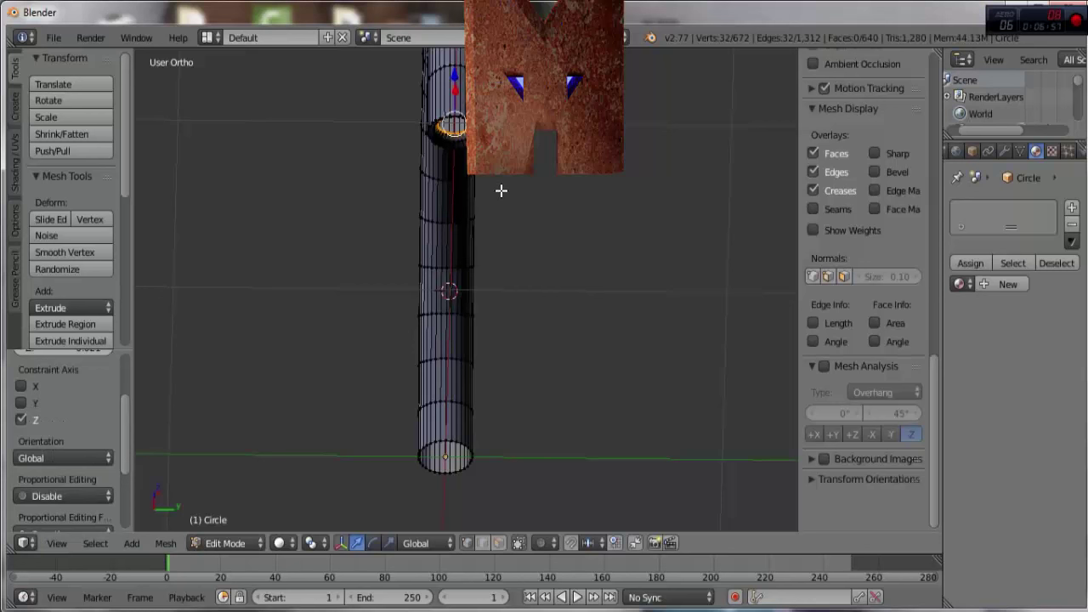
Step: Extrude more rings: one along Z, one widened to 1.123, and one 0.042 down along Z
key(e)
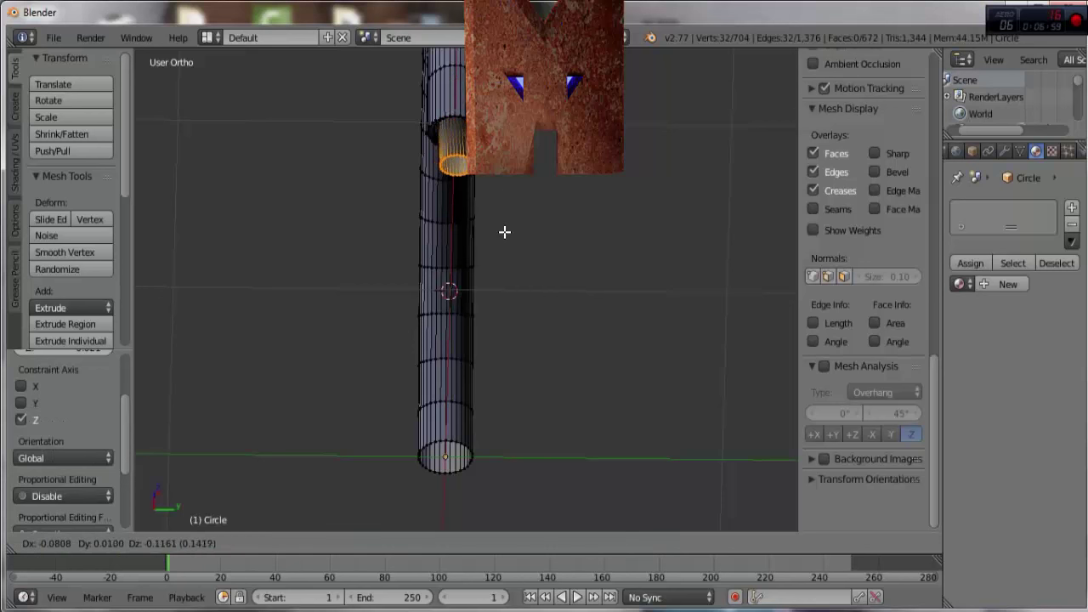
key(z)
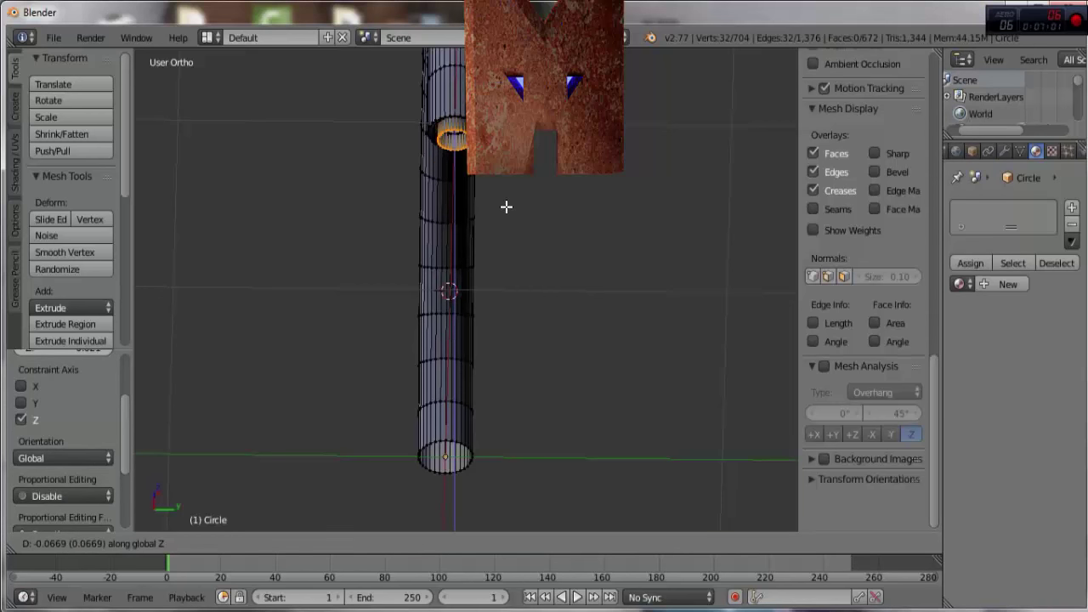
click(506, 208)
key(e)
key(s)
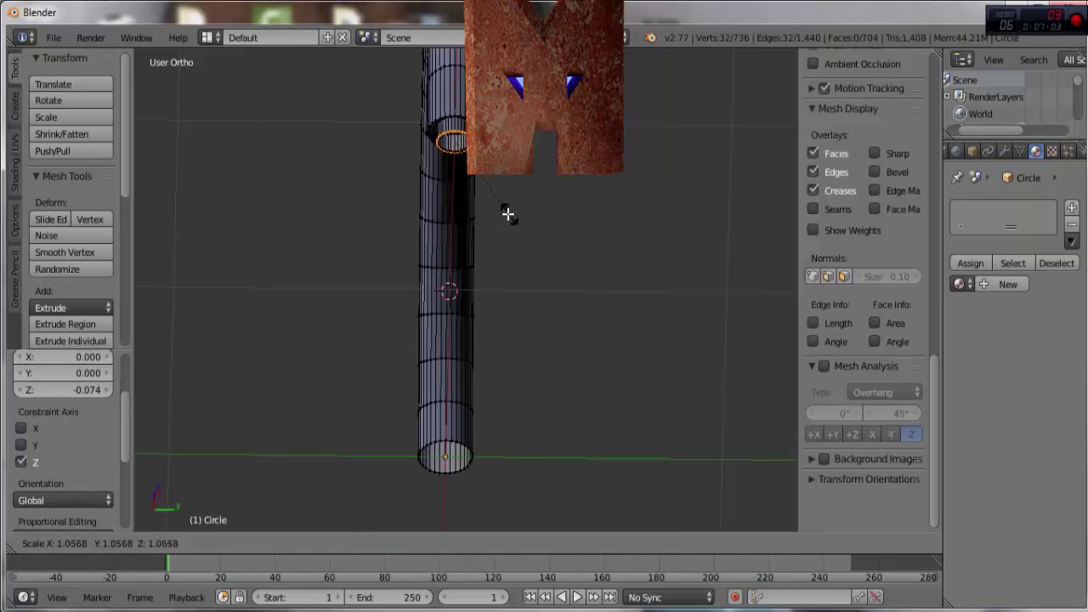
click(512, 217)
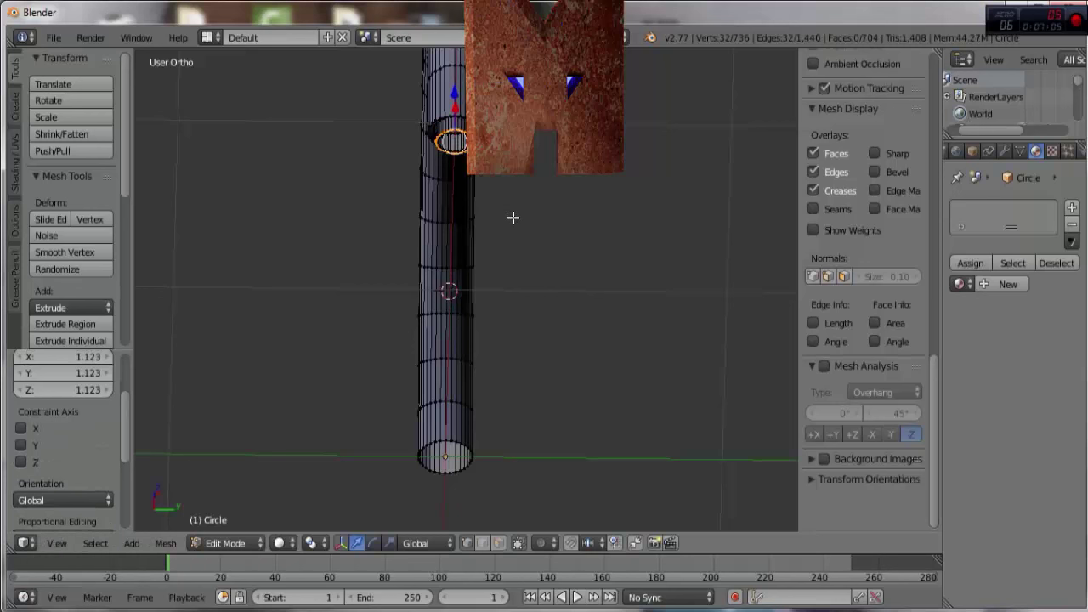
key(e)
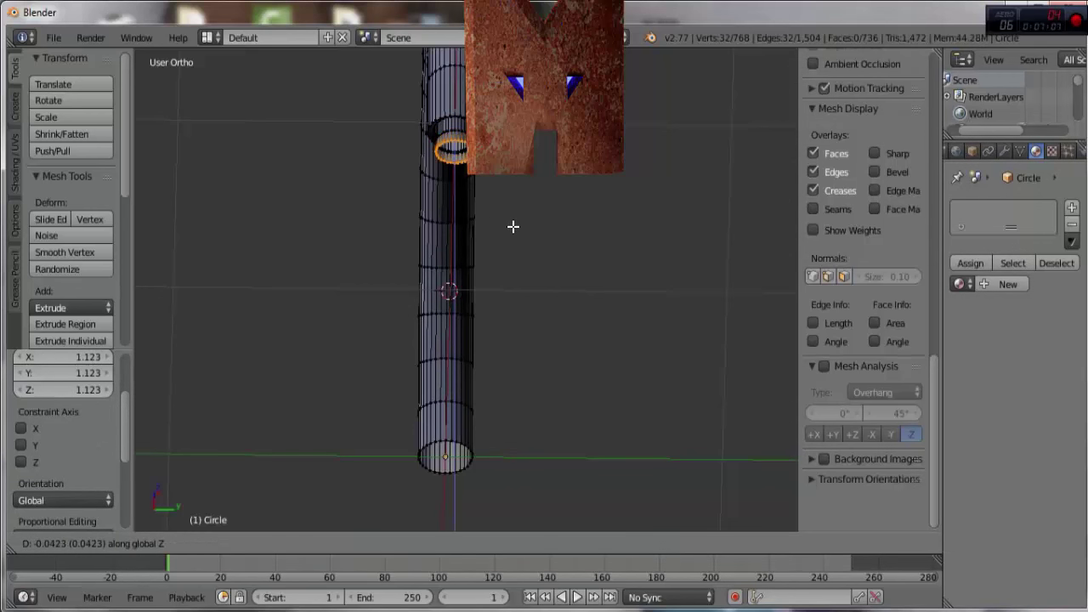
click(512, 226)
mouse_move(513, 226)
middle_down()
mouse_move(495, 284)
mouse_move(517, 301)
middle_up()
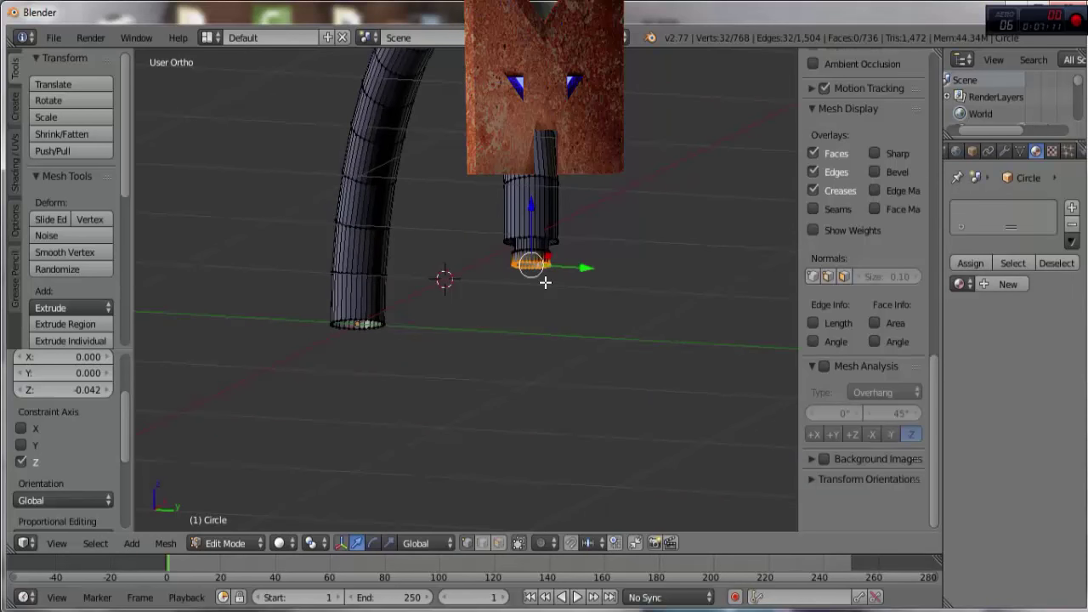
key(KP_1)
scroll(624, 306, down, 2)
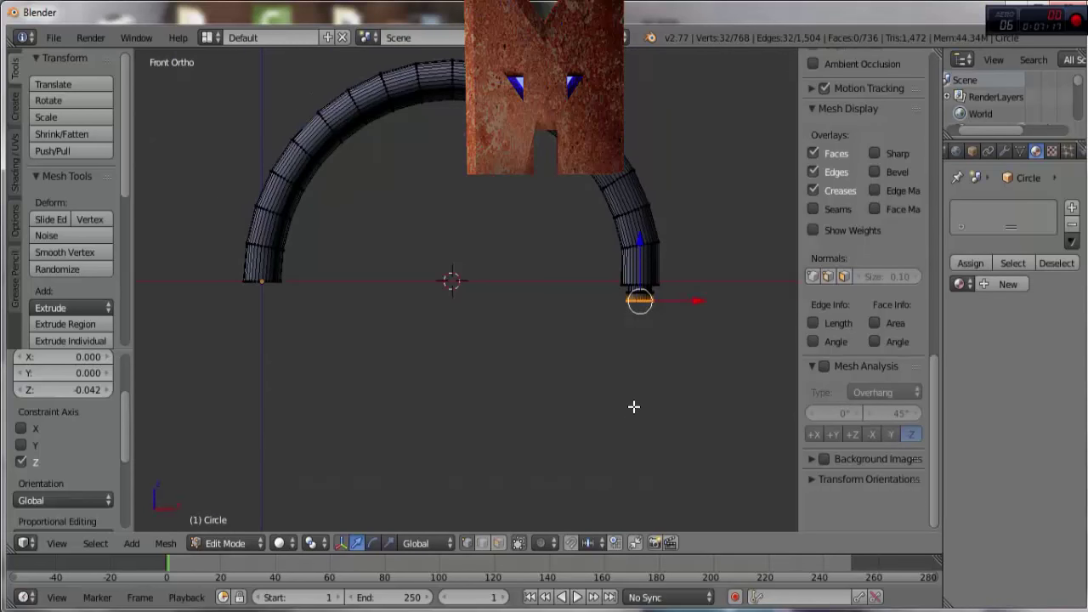
Step: Spin the end loop another 90° about Y down to the ring's bottom, then reselect the end loop
key(alt+r)
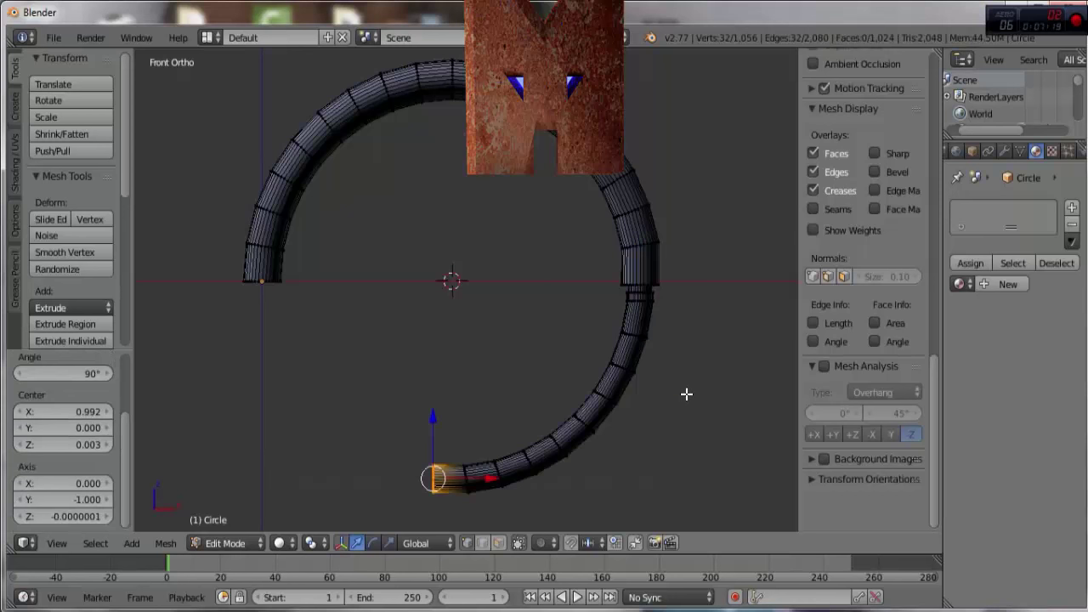
mouse_move(688, 393)
middle_down()
mouse_move(623, 396)
mouse_move(561, 427)
mouse_move(401, 417)
mouse_move(284, 369)
mouse_move(281, 383)
middle_up()
key(Tab)
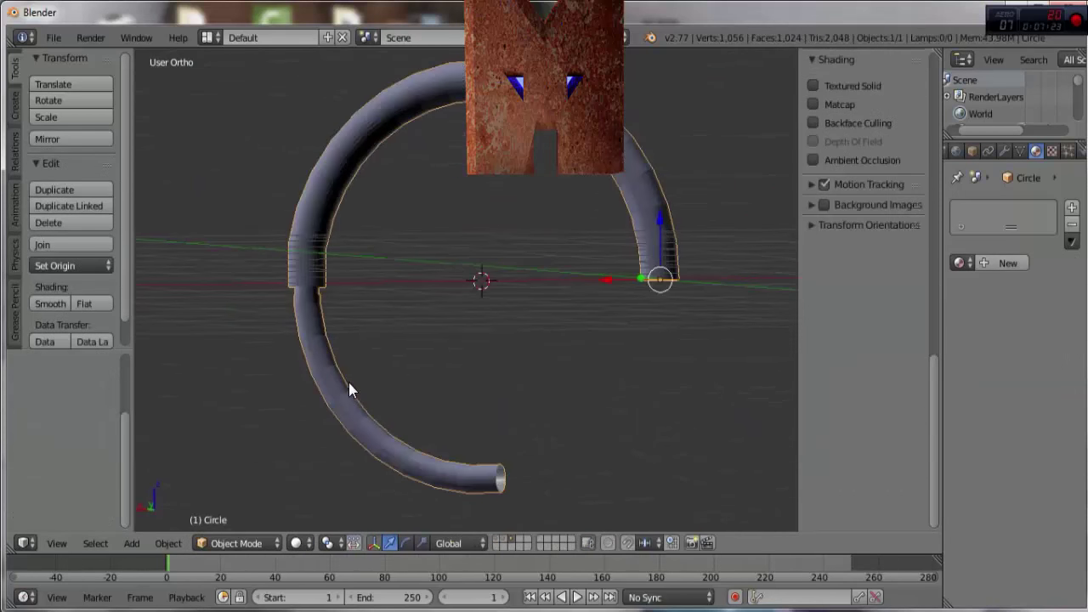
mouse_move(348, 389)
middle_down()
mouse_move(436, 389)
mouse_move(386, 394)
mouse_move(408, 394)
middle_up()
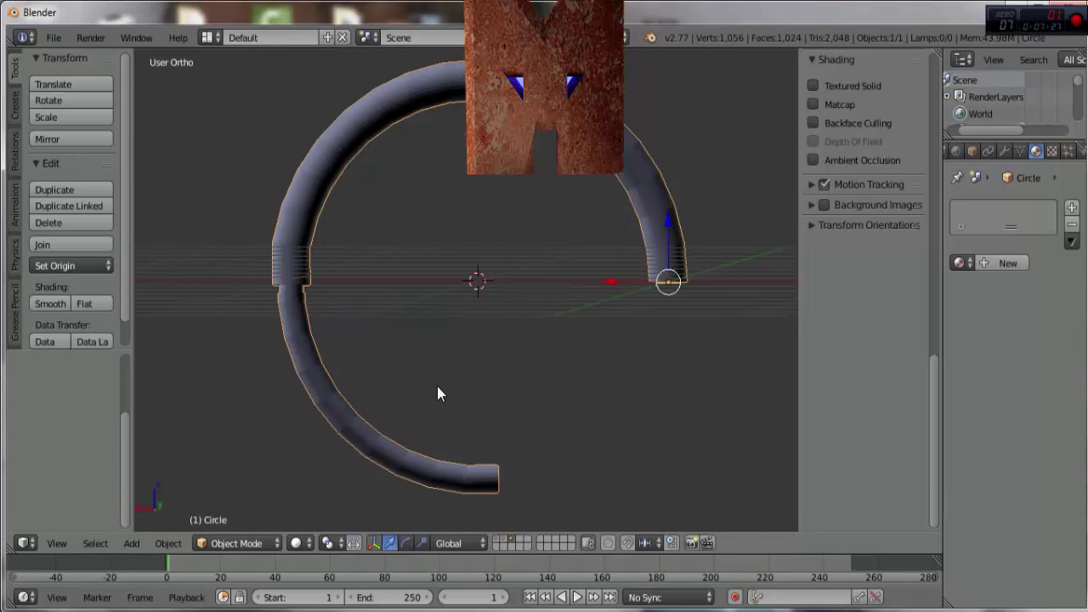
key(Tab)
alt+right_click(500, 486)
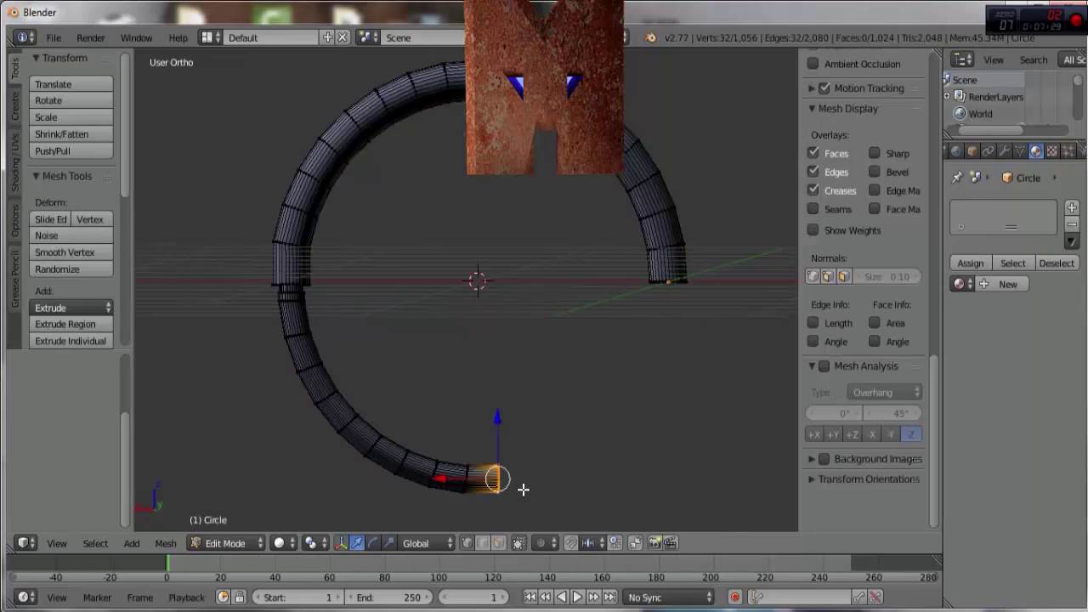
mouse_move(523, 489)
middle_down()
mouse_move(495, 467)
mouse_move(573, 405)
mouse_move(595, 305)
mouse_move(546, 327)
mouse_move(575, 335)
mouse_move(500, 340)
middle_up()
Step: Extrude the end loop, scale it inward to 0.749, and add an extra loop in place
scroll(526, 358, up, 5)
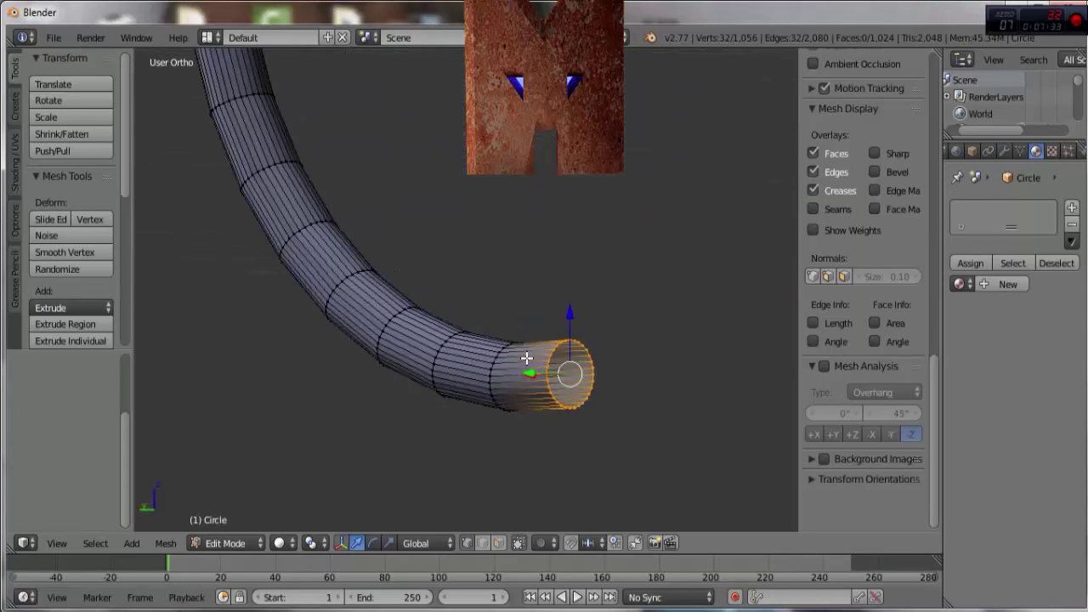
key(e)
key(s)
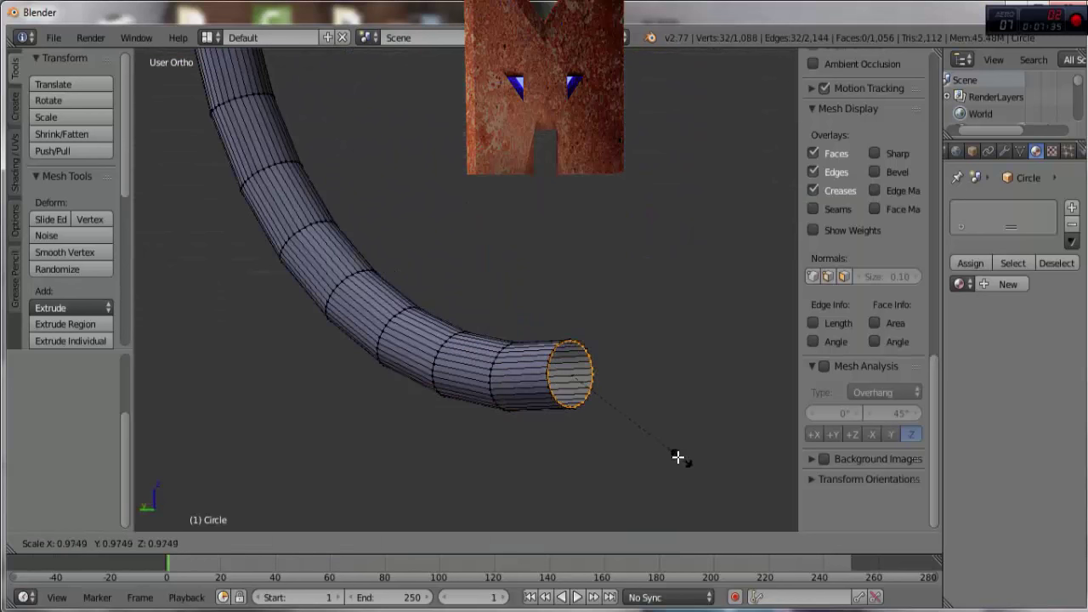
click(653, 436)
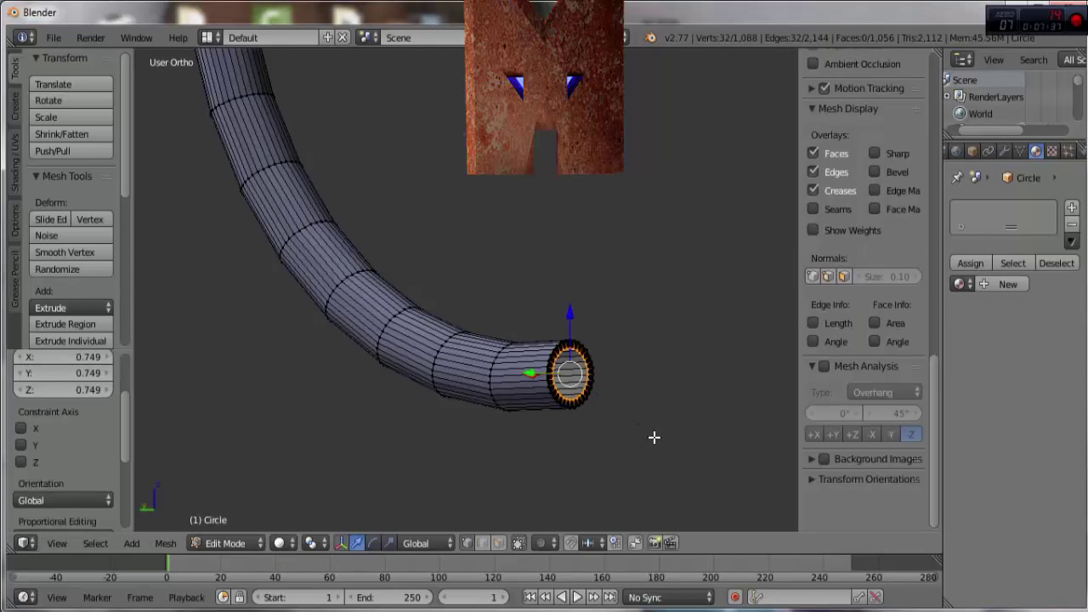
key(e)
right_click(658, 457)
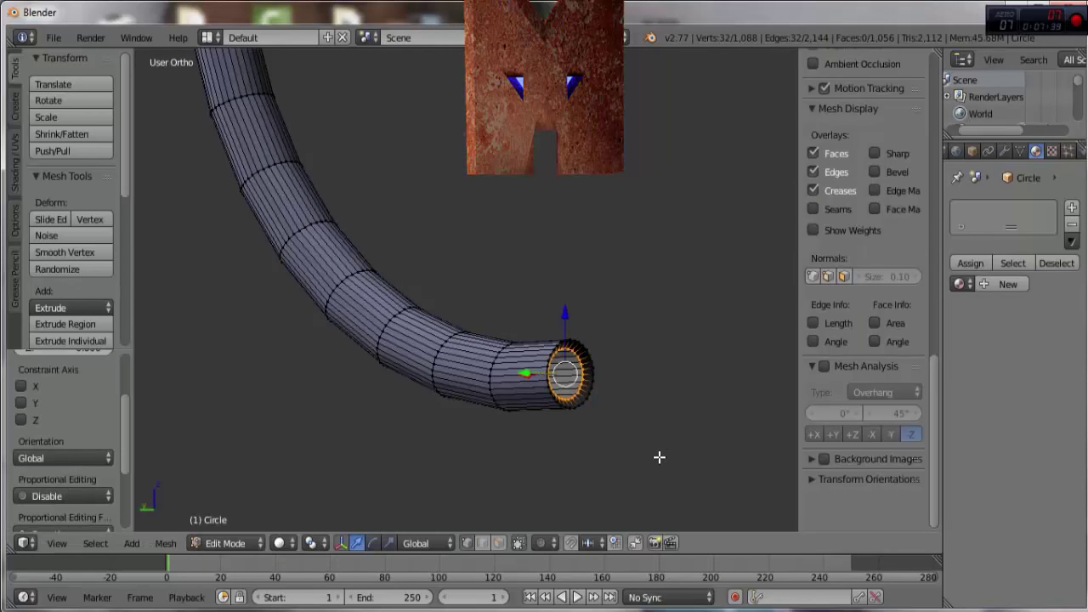
Step: Extrude another loop scaled to 0.843, followed by one more loop left in place
key(e)
key(s)
click(661, 454)
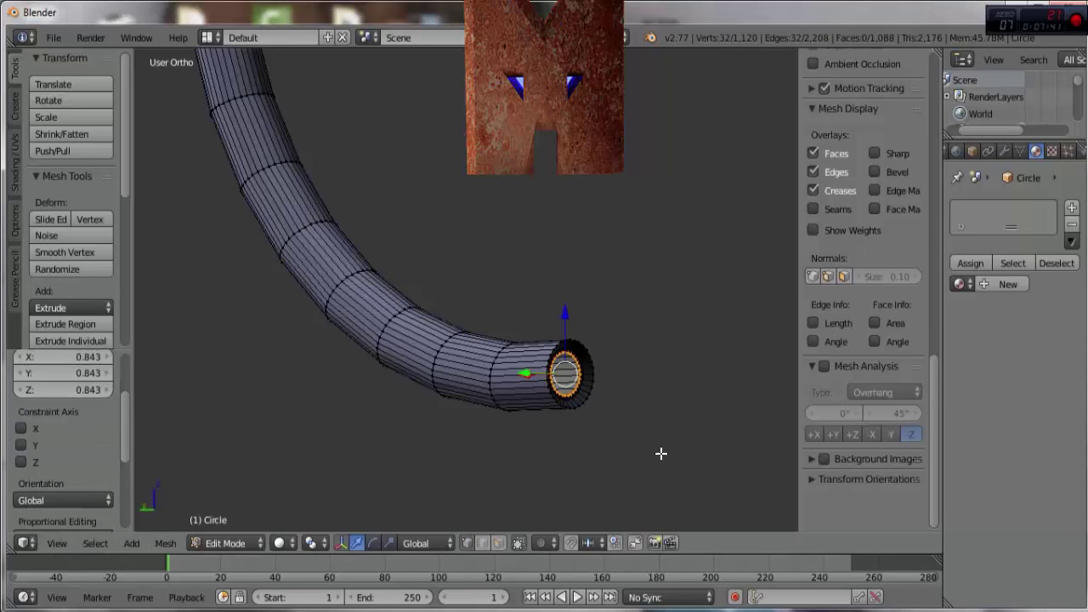
key(e)
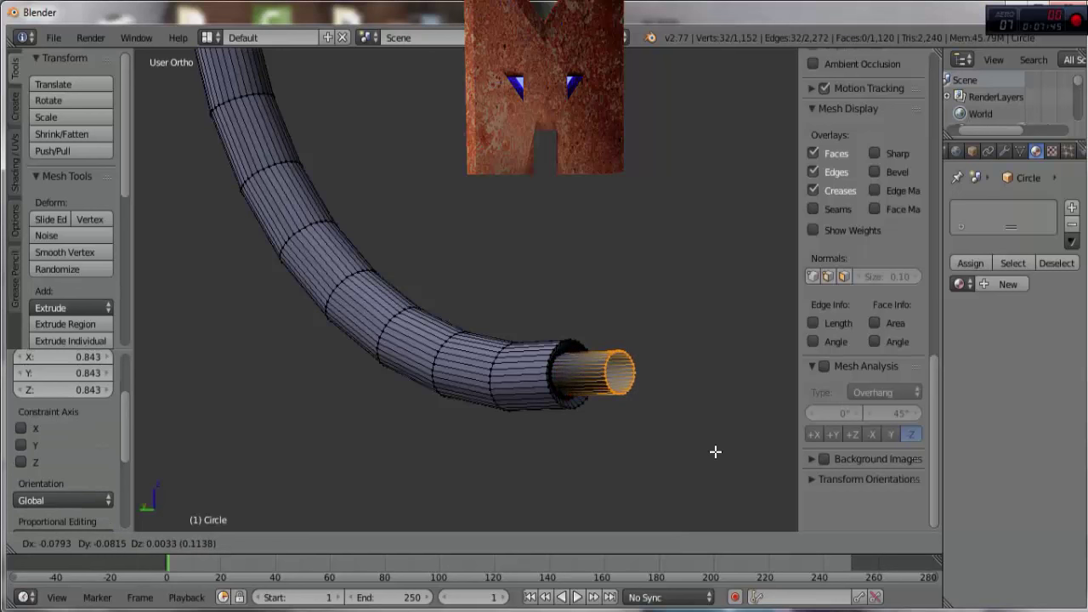
right_click(715, 451)
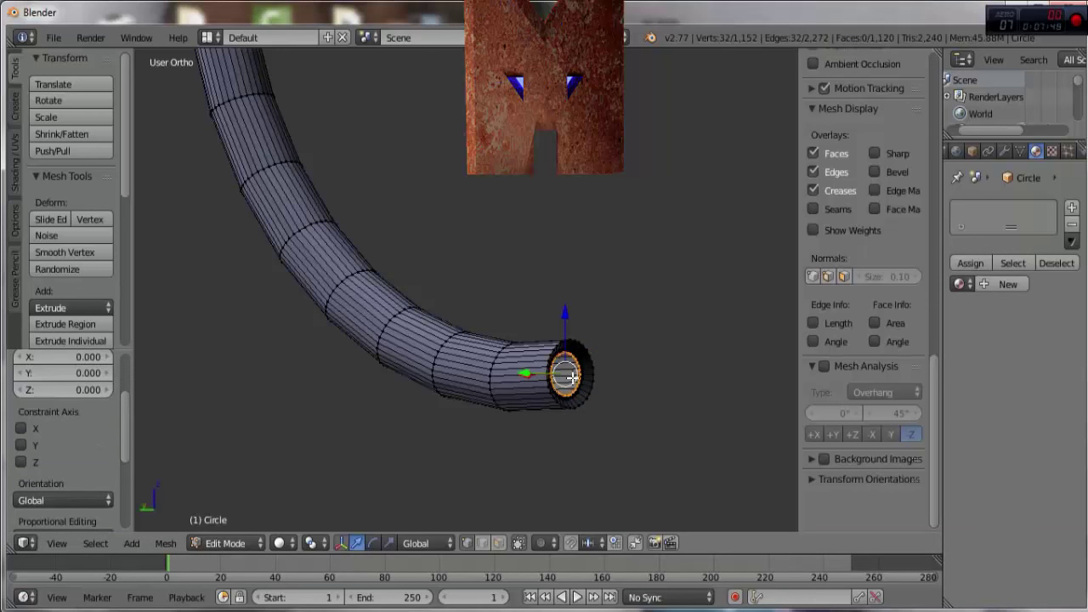
click(422, 541)
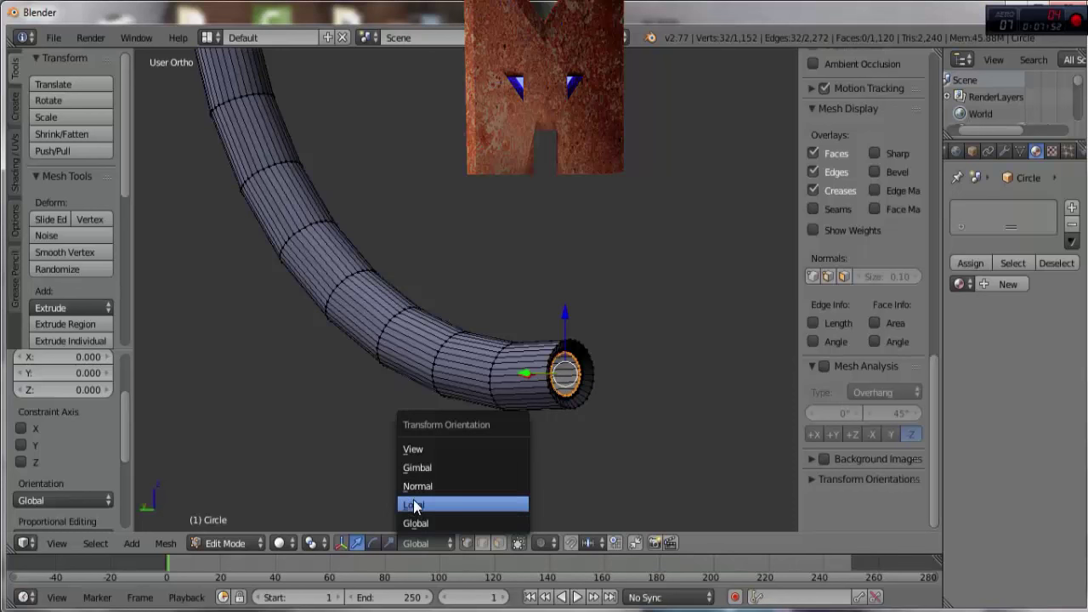
click(417, 487)
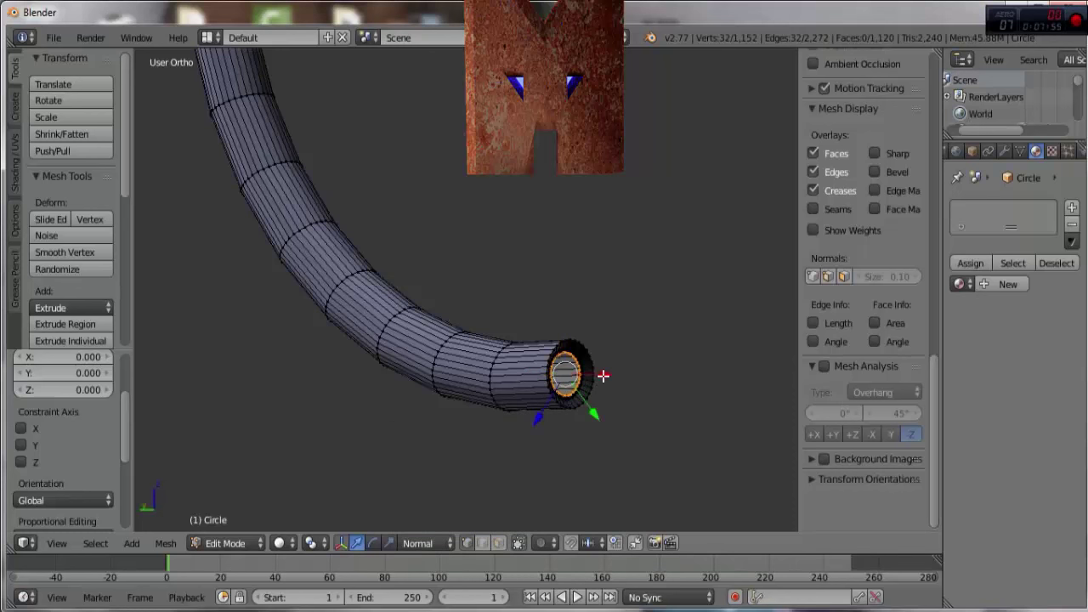
key(e)
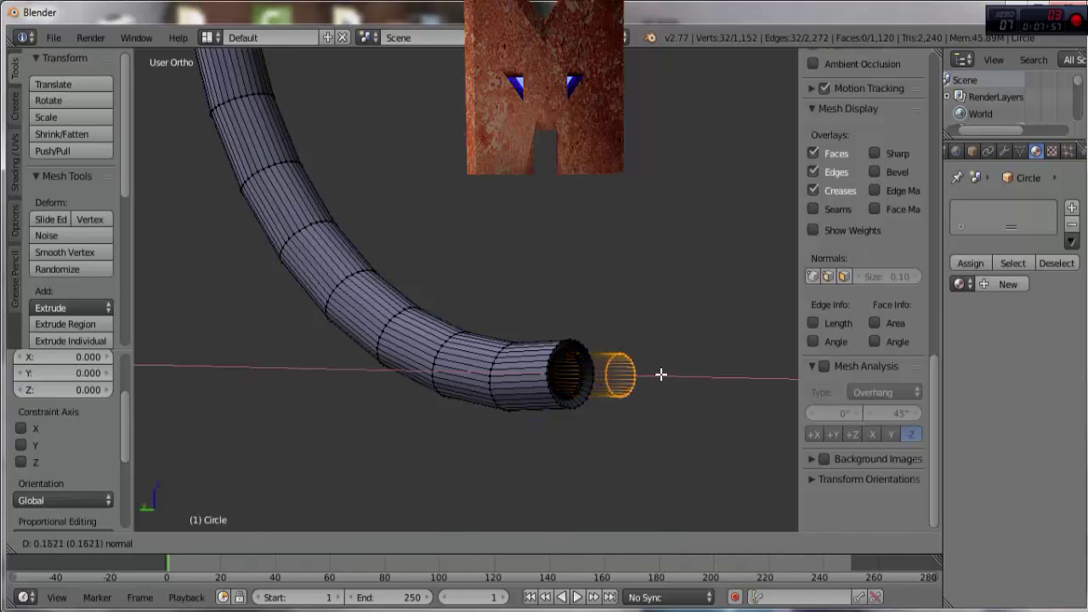
click(692, 377)
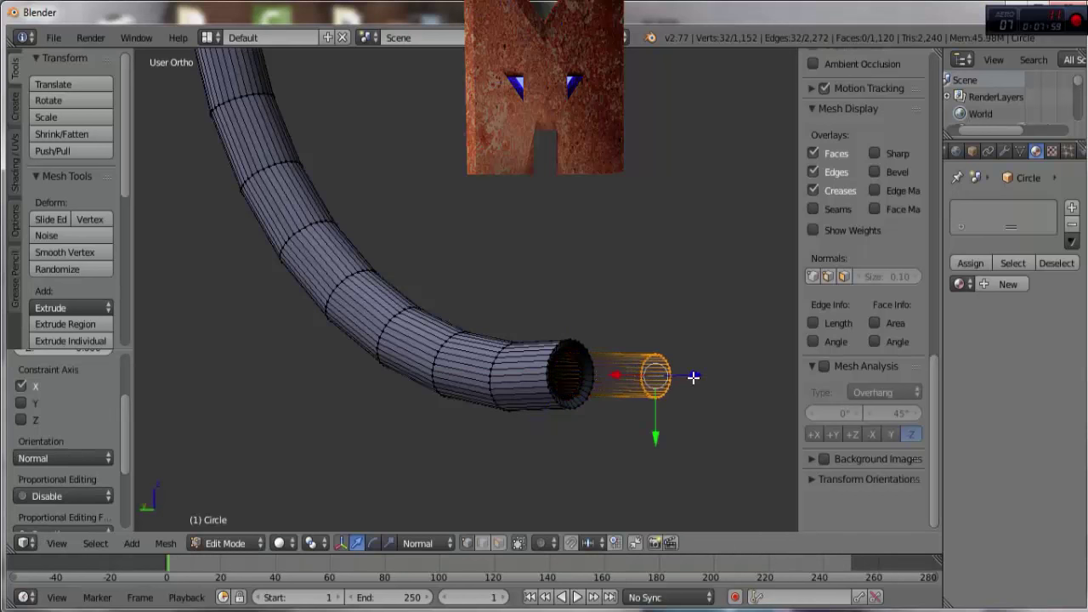
key(ctrl+z)
mouse_move(616, 413)
middle_down()
mouse_move(382, 490)
mouse_move(349, 487)
mouse_move(389, 488)
mouse_move(365, 487)
middle_up()
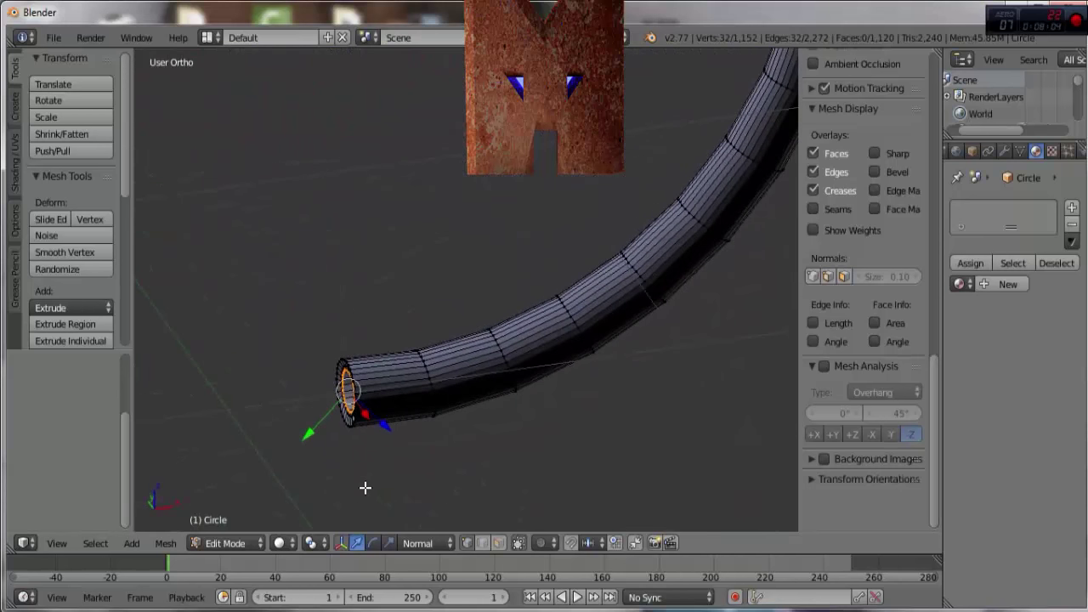
click(420, 548)
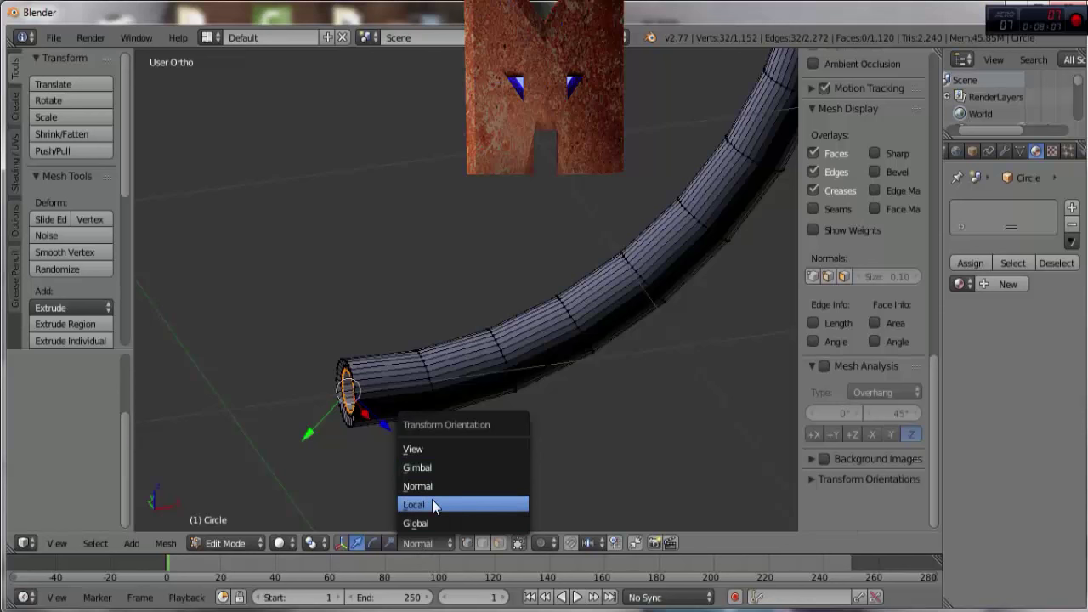
click(433, 506)
click(413, 544)
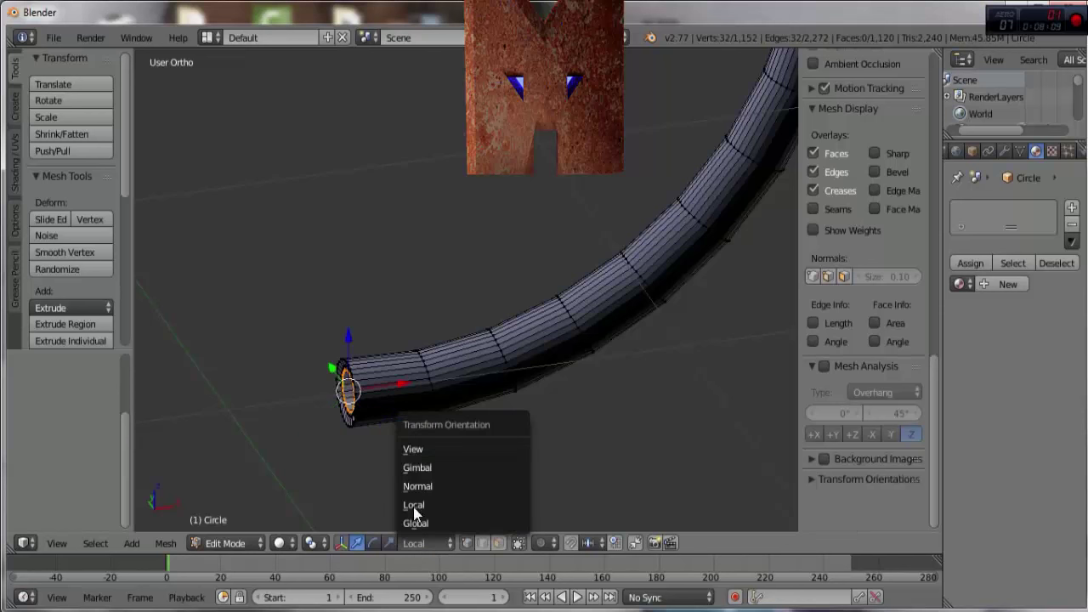
click(418, 468)
click(418, 546)
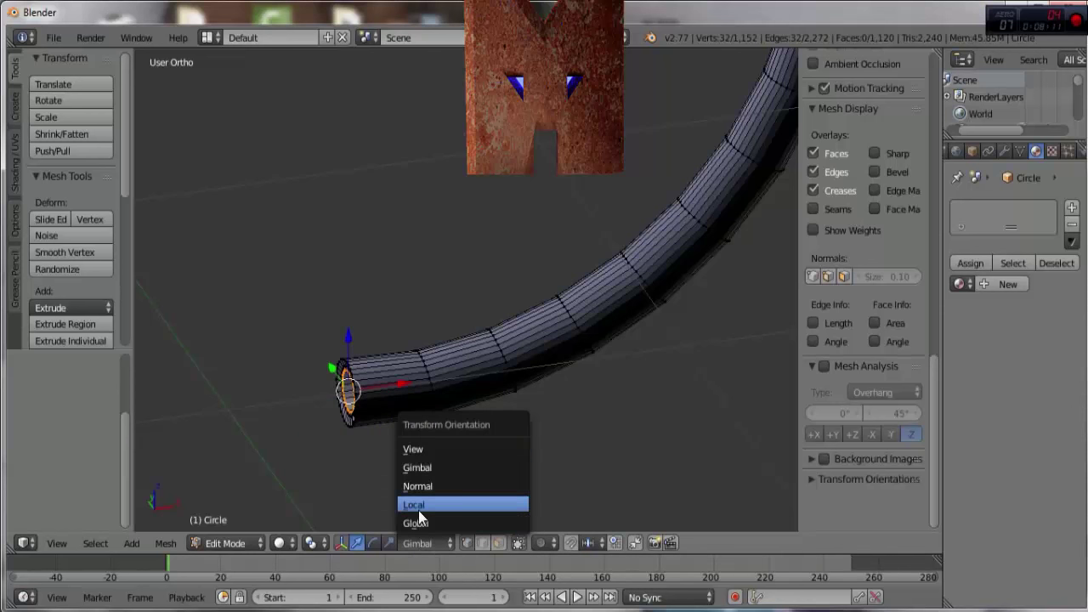
click(418, 510)
click(420, 546)
click(415, 518)
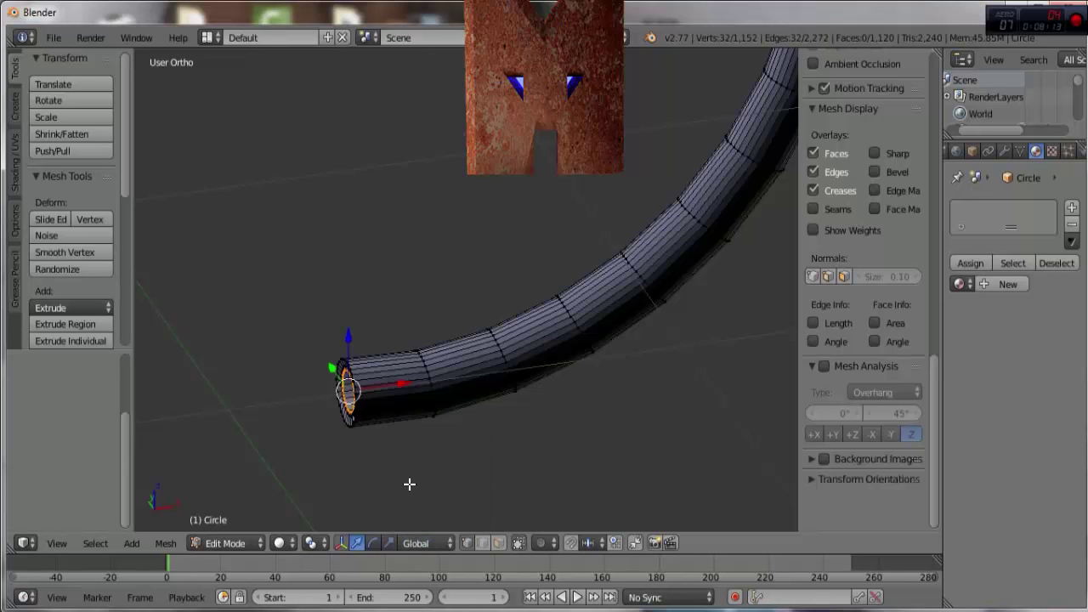
drag(341, 411, 338, 444)
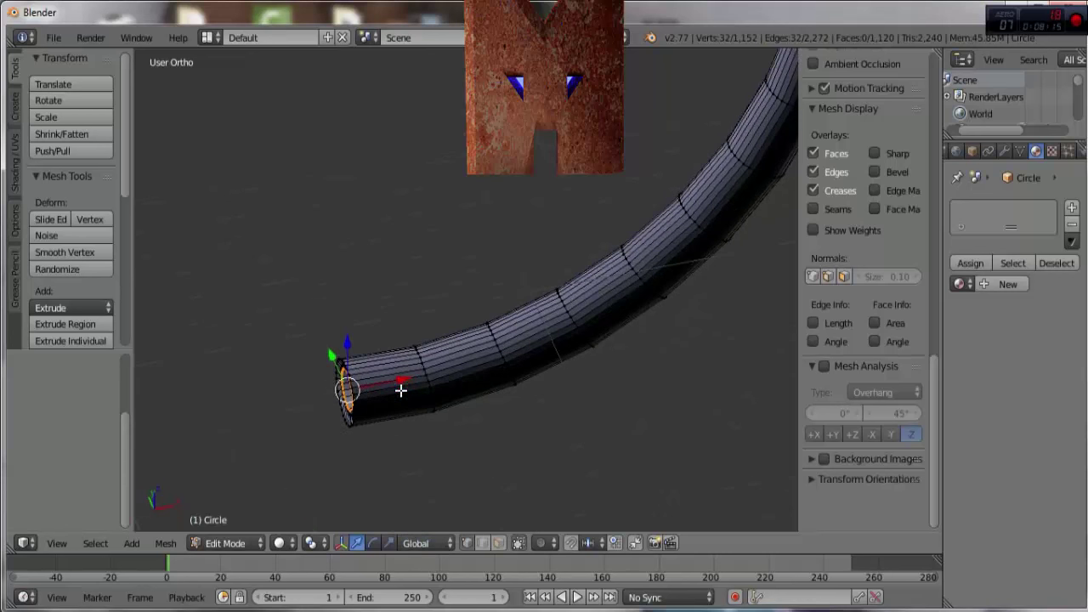
key(e)
key(x)
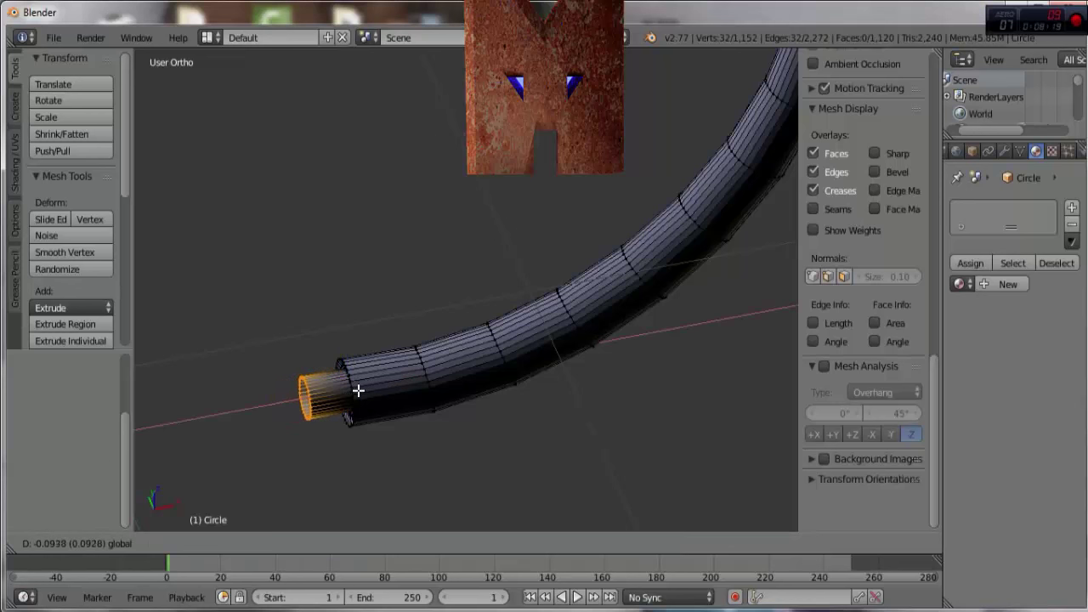
Step: Extrude the end along X, widen the ring to 1.077, and extrude a short straight section
click(359, 388)
key(s)
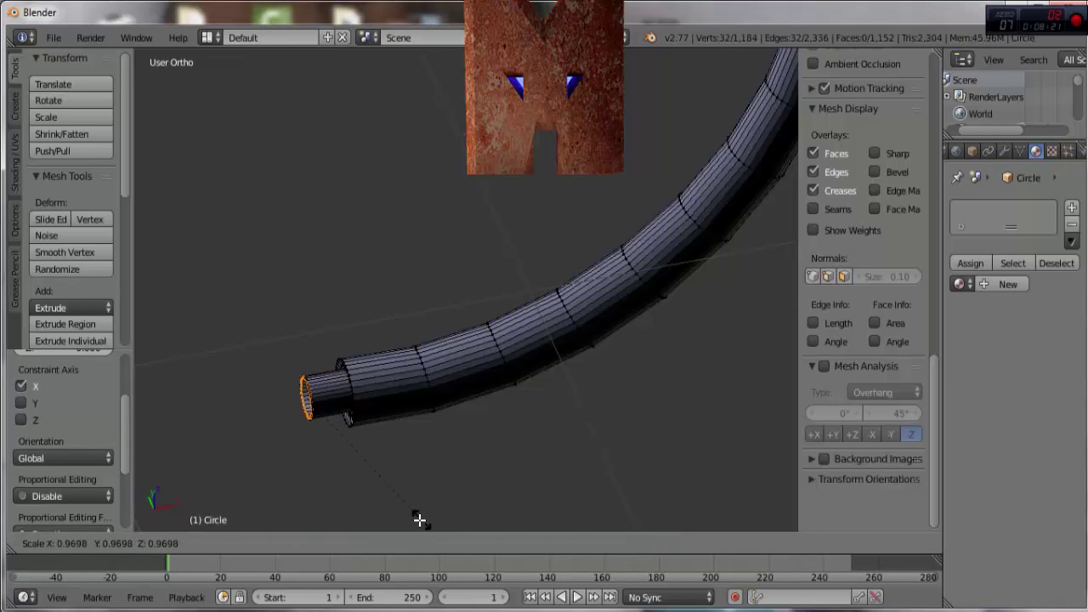
click(434, 52)
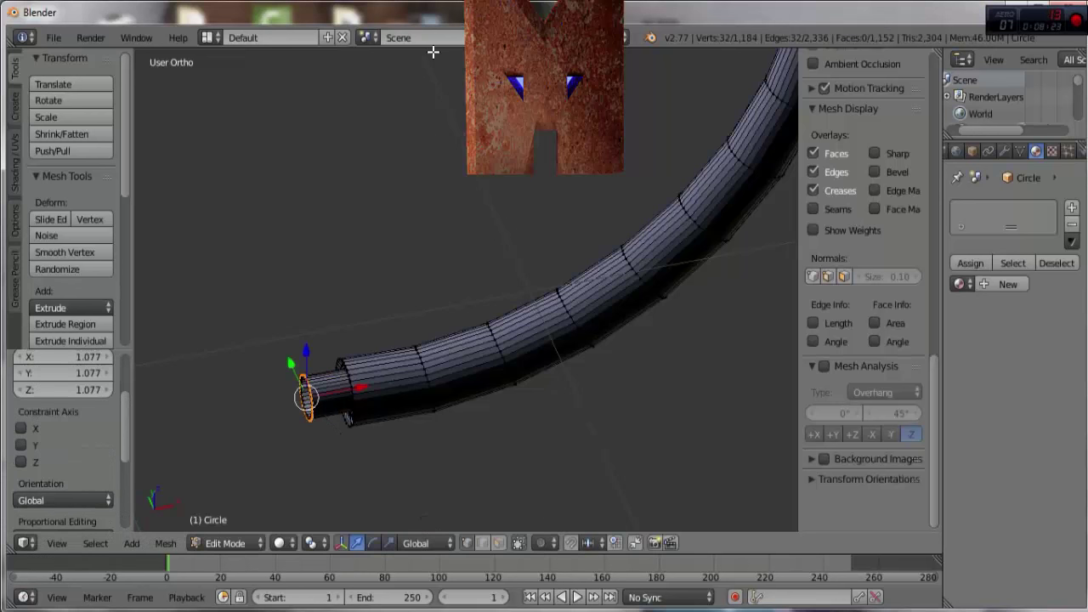
key(e)
key(x)
click(425, 48)
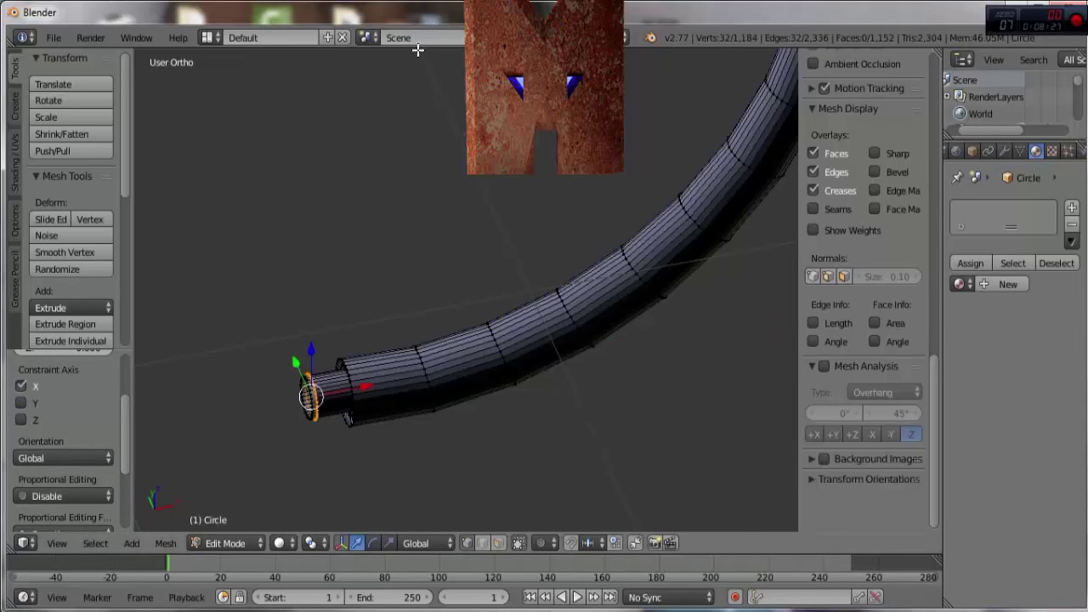
Step: Widen the end ring to 1.415 and extrude it along global X into a flared collar
key(s)
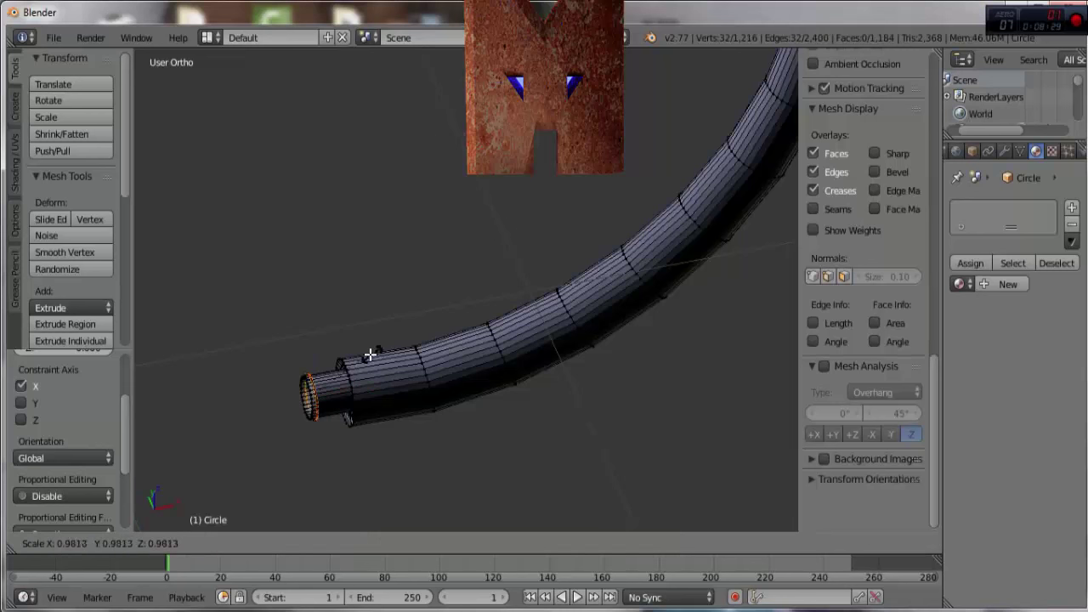
click(365, 298)
key(e)
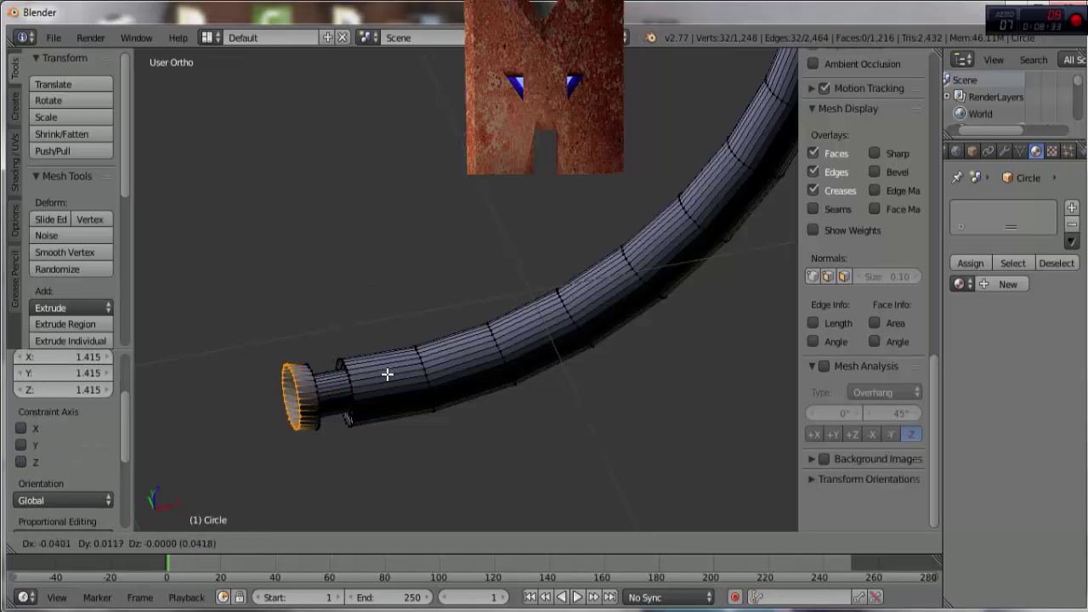
key(x)
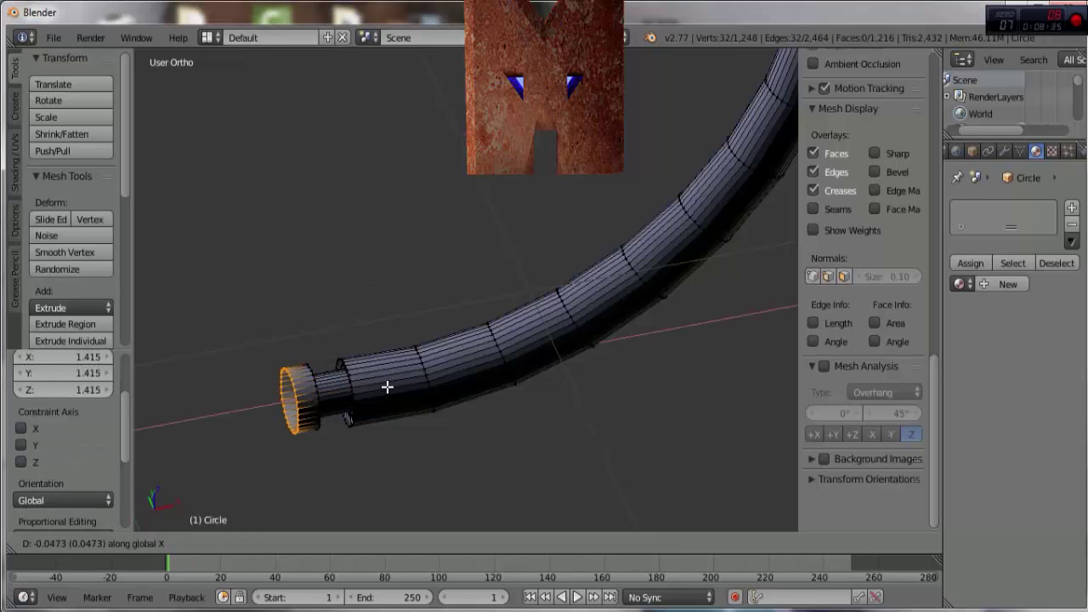
click(387, 387)
middle_drag(286, 388, 569, 406)
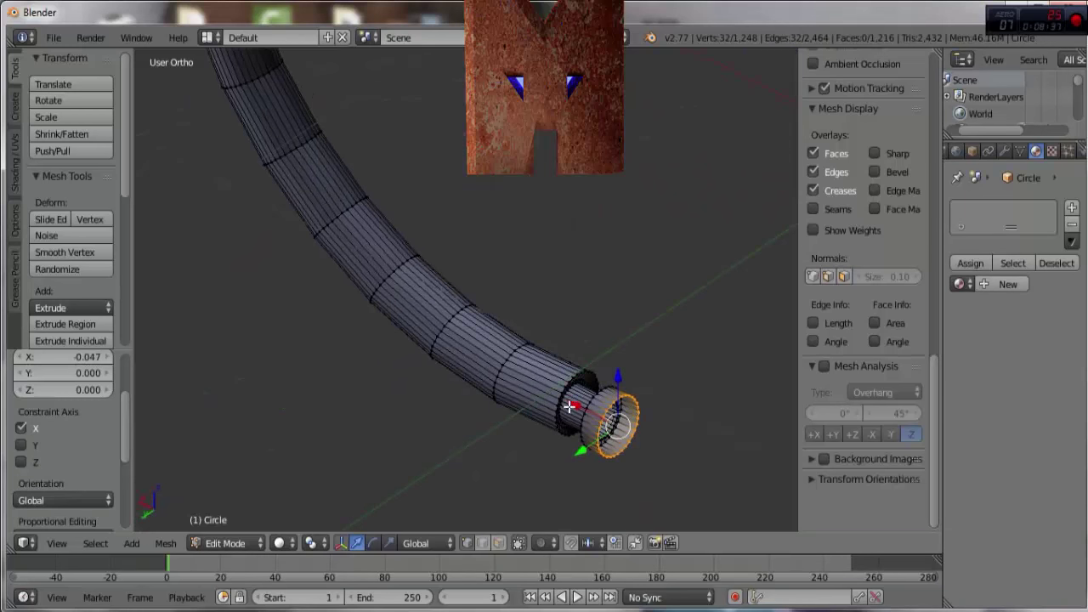
key(KP_3)
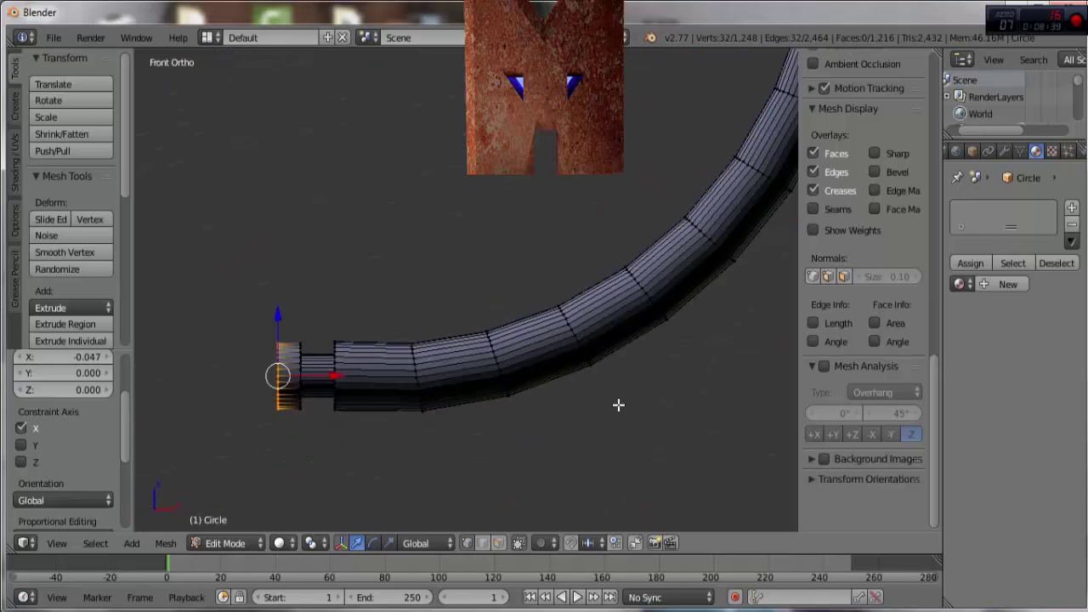
Step: In front view, pan to make room below and spin the end loop a 90° quarter turn
key(KP_1)
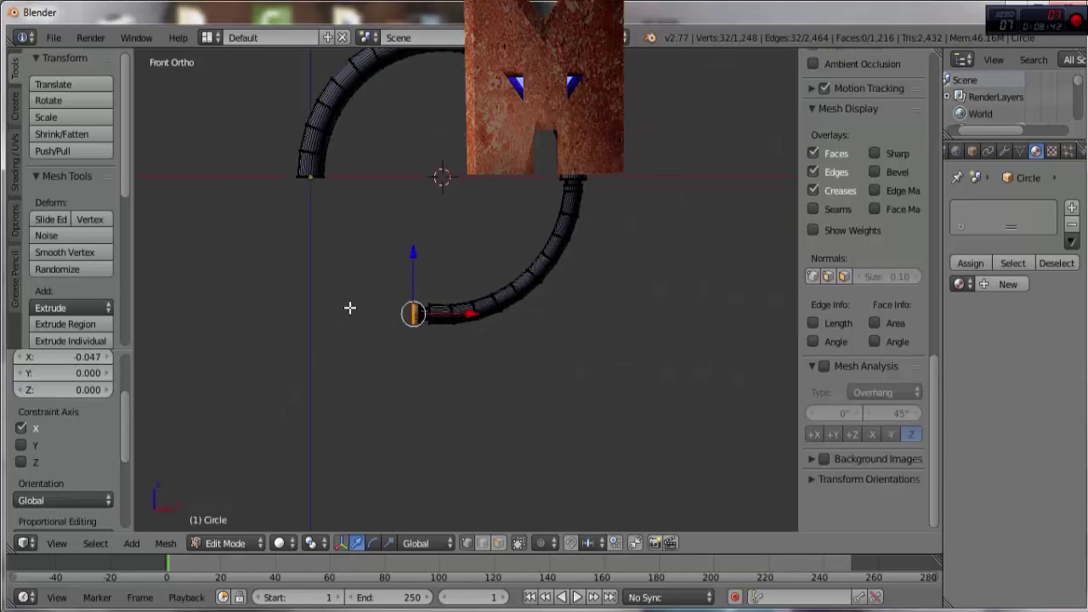
shift+middle_drag(376, 391, 381, 316)
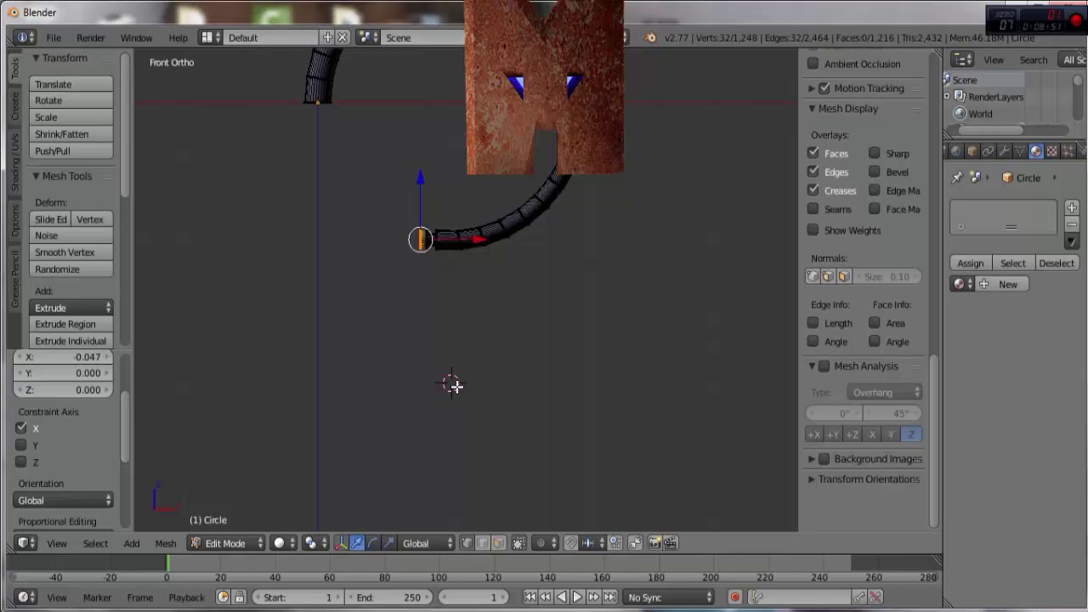
key(alt+r)
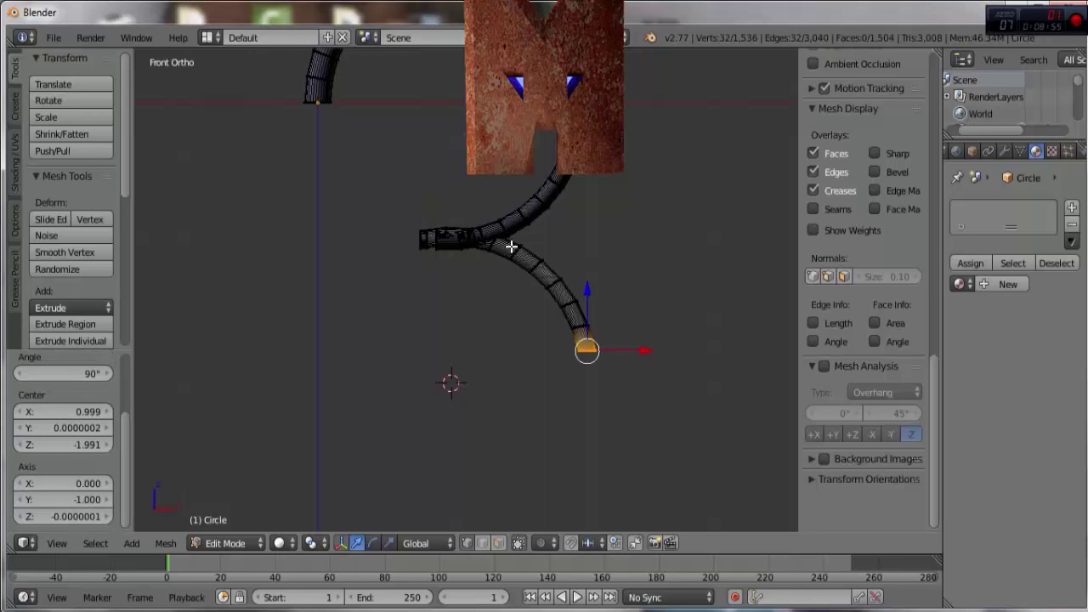
scroll(509, 250, down, 2)
scroll(509, 250, up, 1)
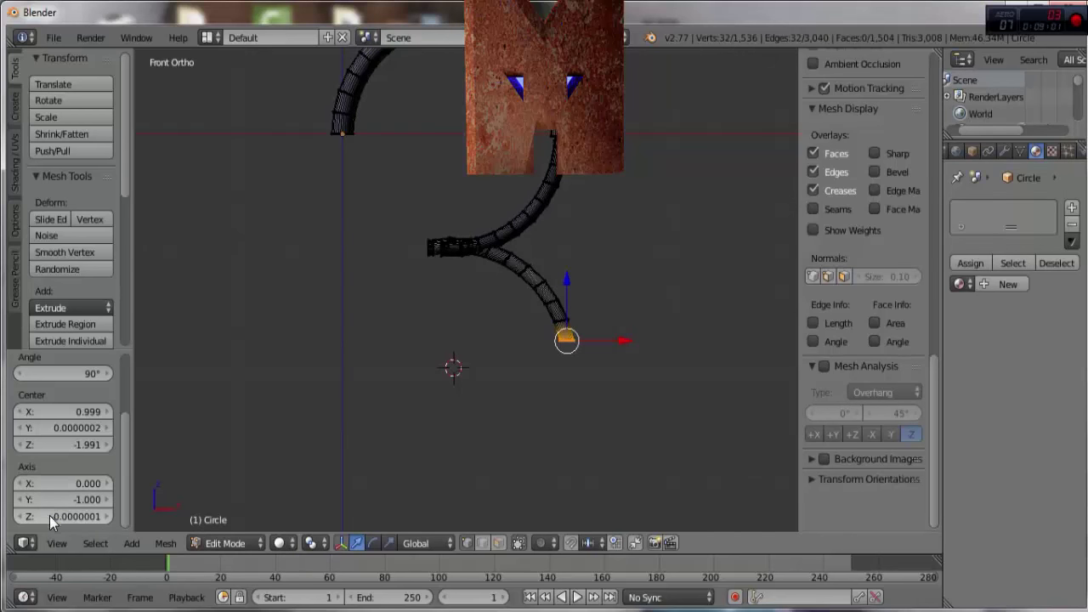
Step: Set the spin's Axis Y to 1.0 so the arc curves downward into an S
click(66, 499)
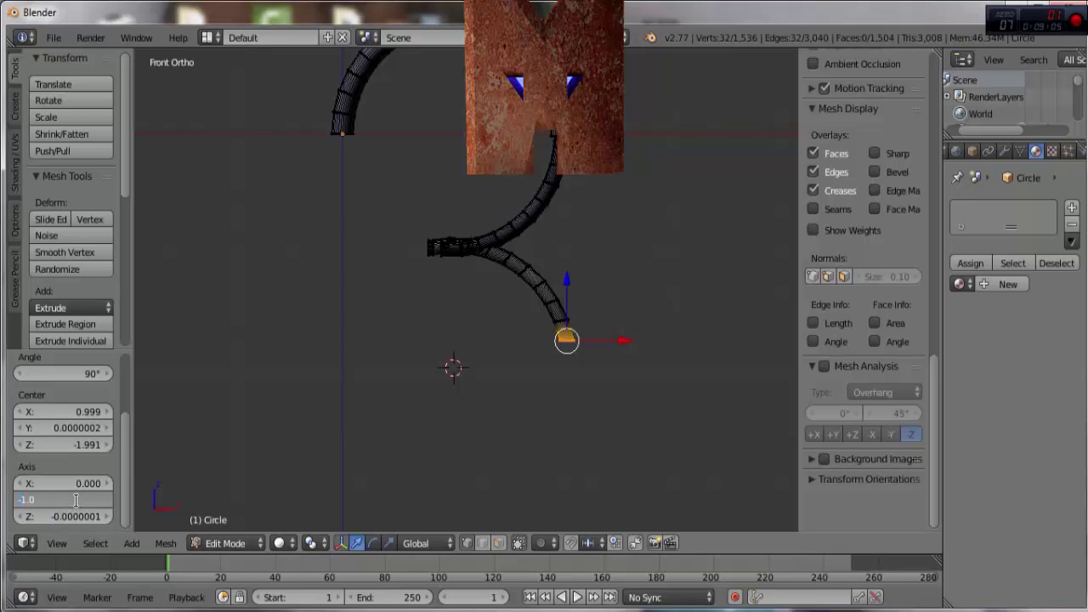
key(Return)
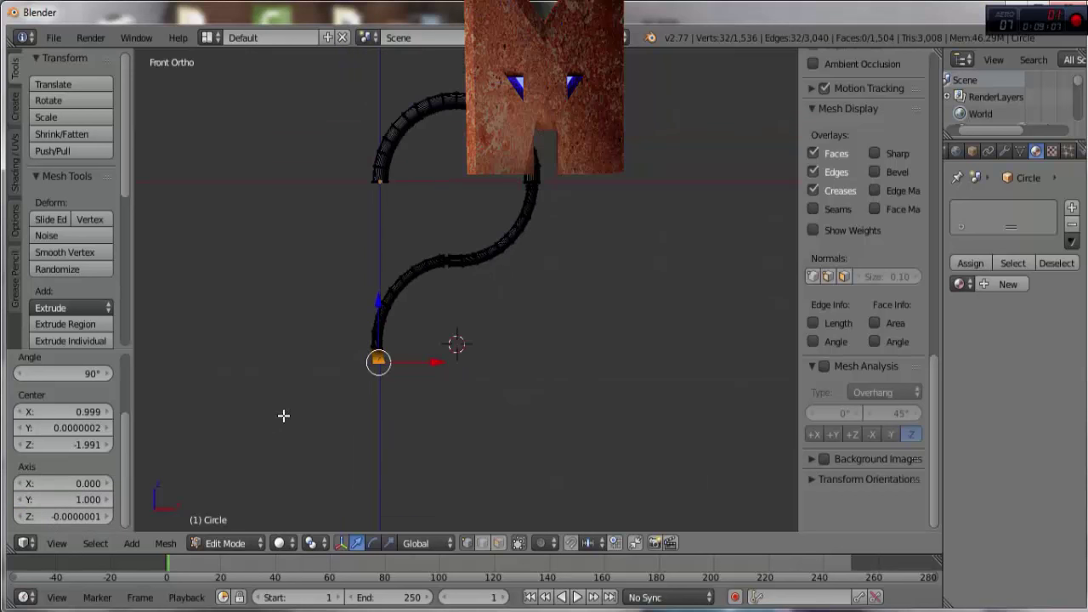
scroll(390, 391, up, 1)
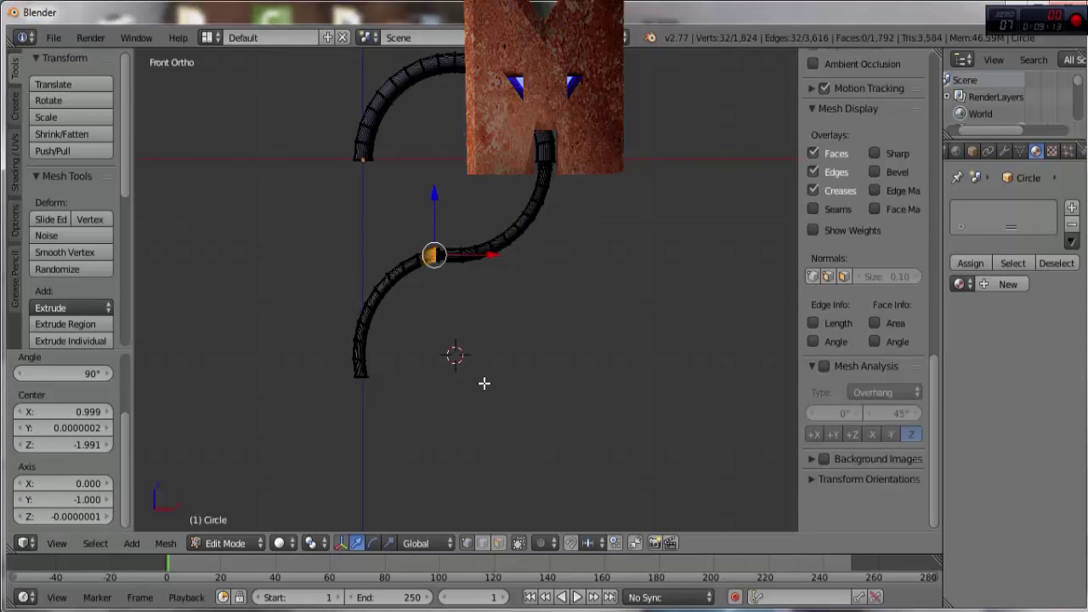
key(ctrl+z)
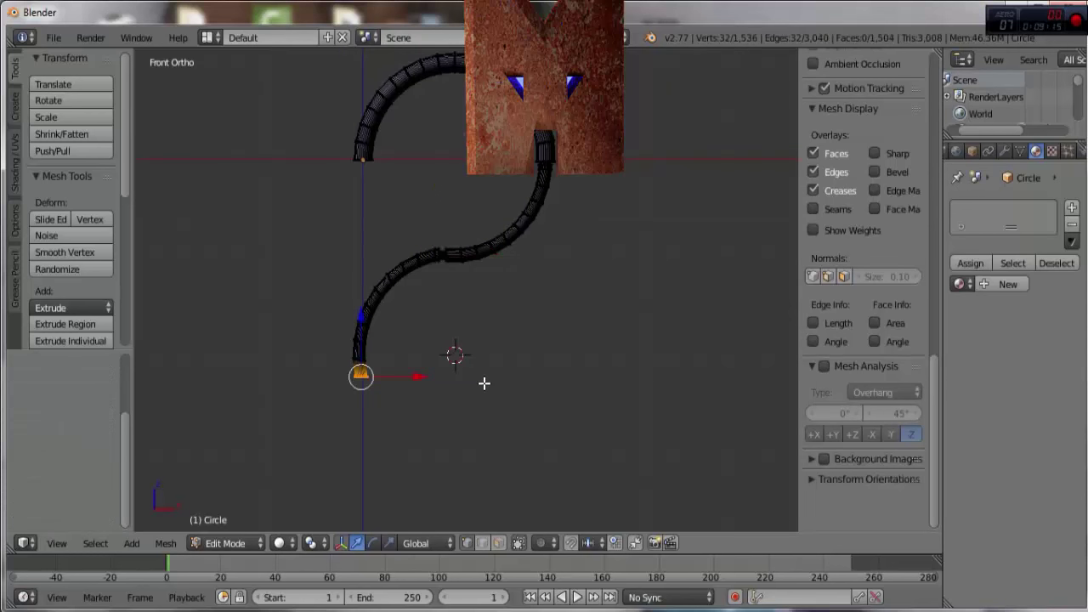
key(ctrl+shift+z)
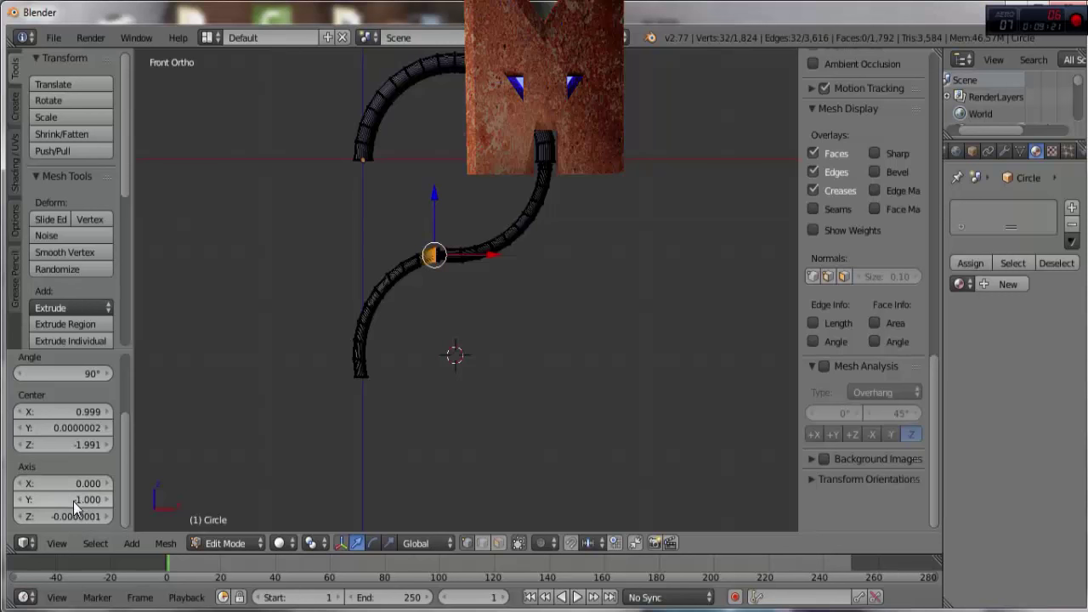
click(73, 500)
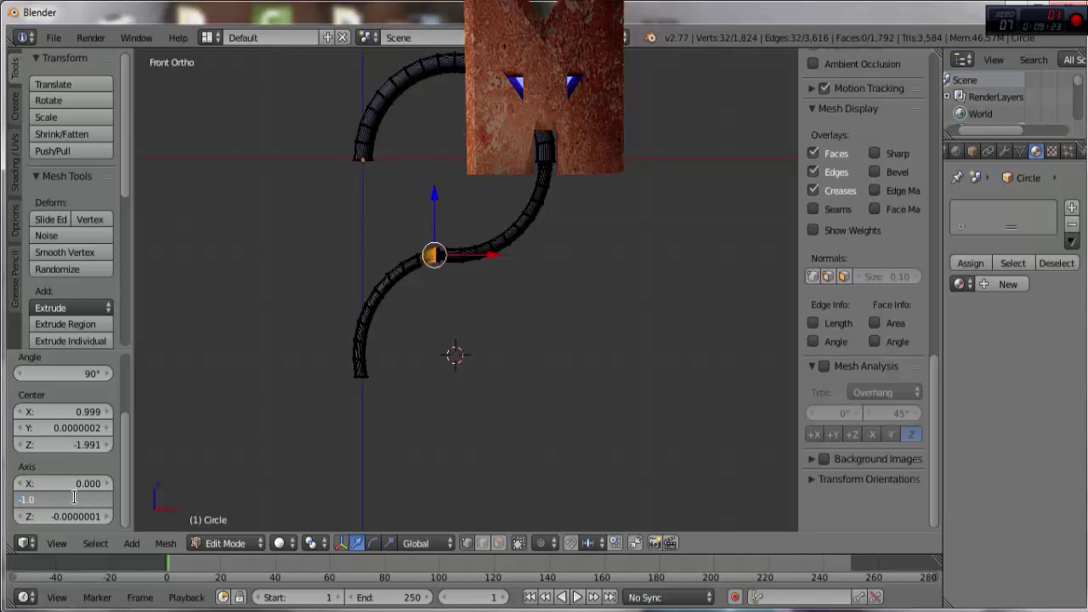
text(1)
key(Return)
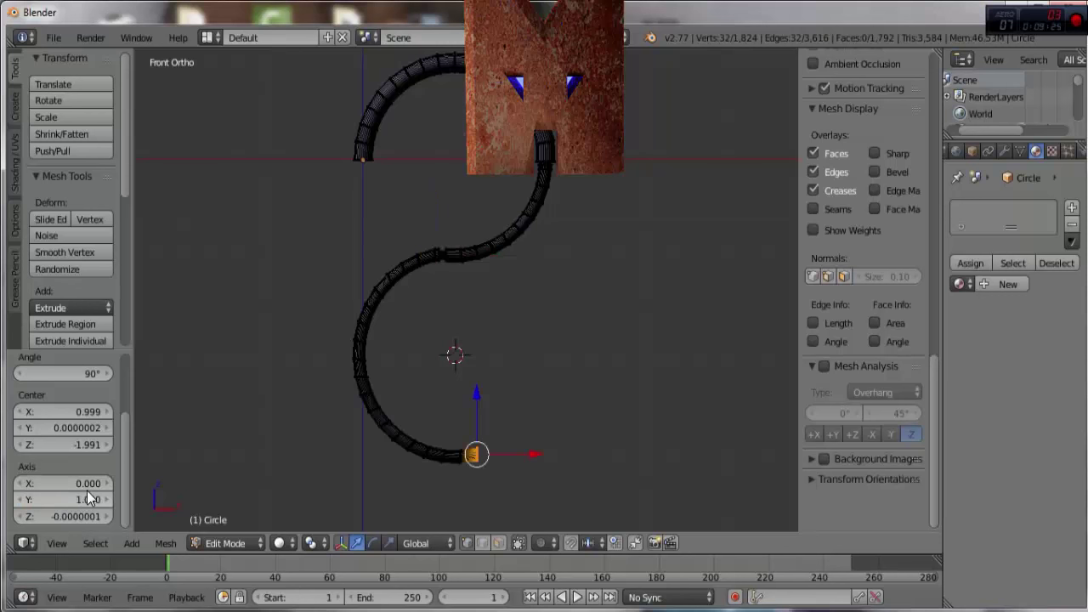
Step: Inspect the S-shaped tube in Object Mode and side/front views, then undo its lower arc
mouse_move(498, 349)
middle_down()
mouse_move(444, 368)
mouse_move(256, 358)
mouse_move(140, 314)
middle_up()
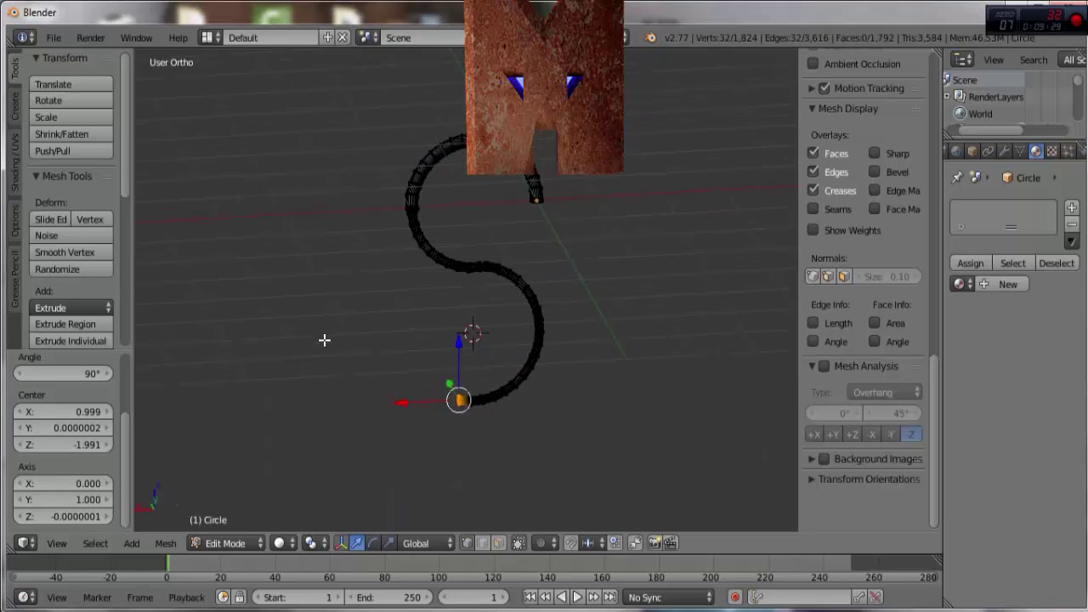
key(Tab)
mouse_move(449, 387)
middle_down()
mouse_move(439, 337)
mouse_move(473, 357)
mouse_move(772, 356)
middle_up()
key(Tab)
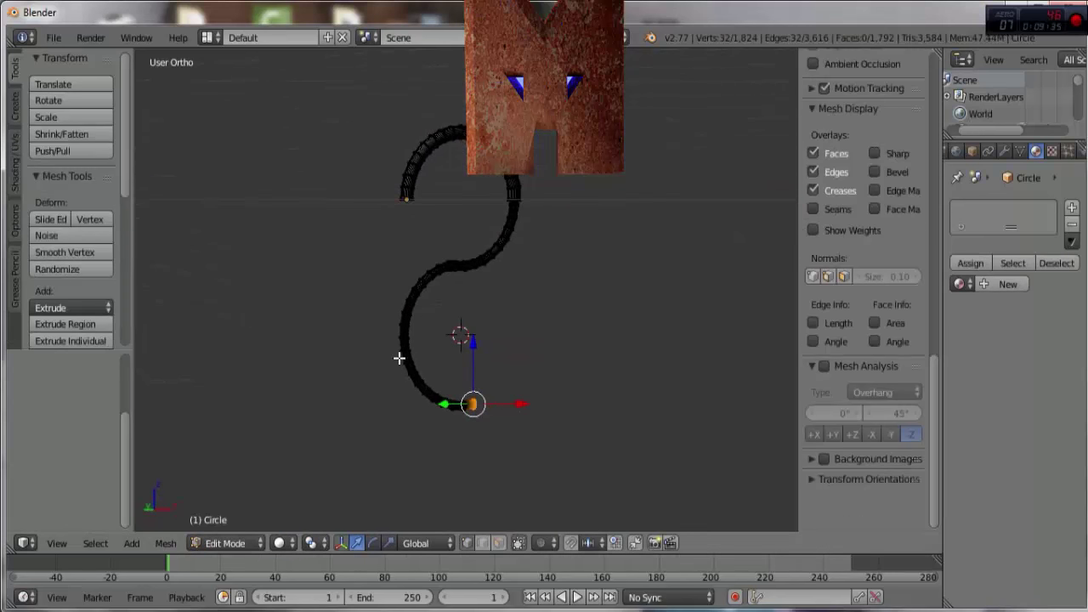
key(KP_3)
key(KP_1)
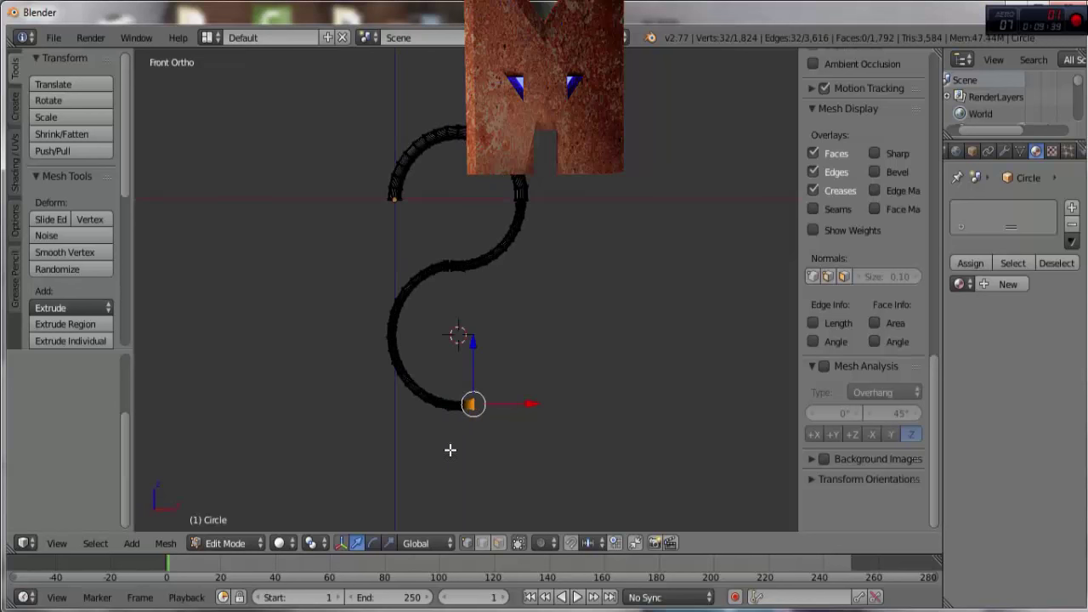
key(ctrl+z)
key(ctrl+z)
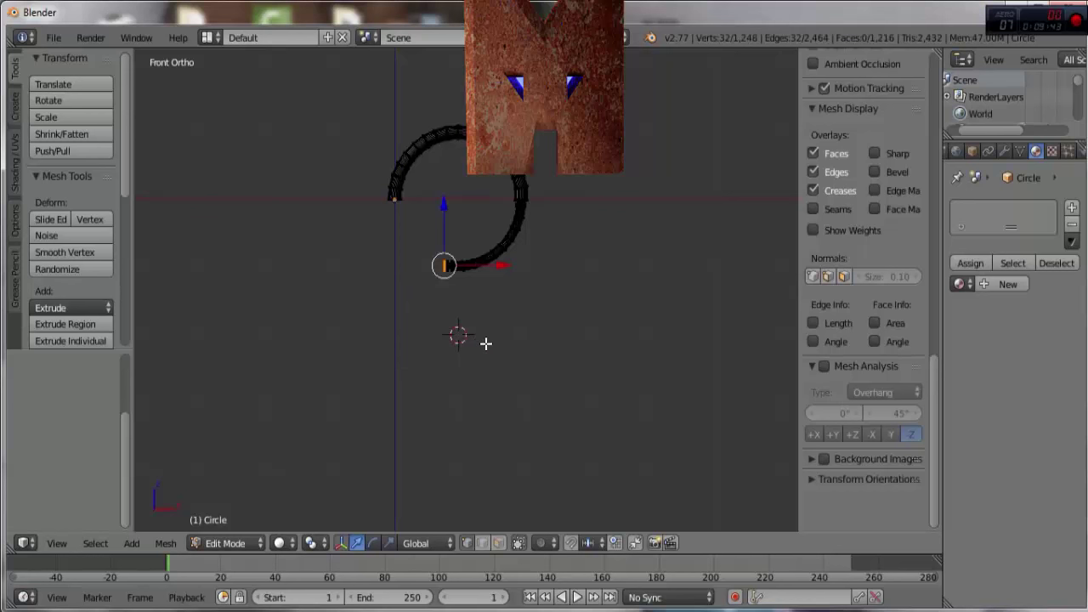
Step: Try a new spin and undo it, then switch to the Back view with Ctrl+Numpad 1
key(shift+r)
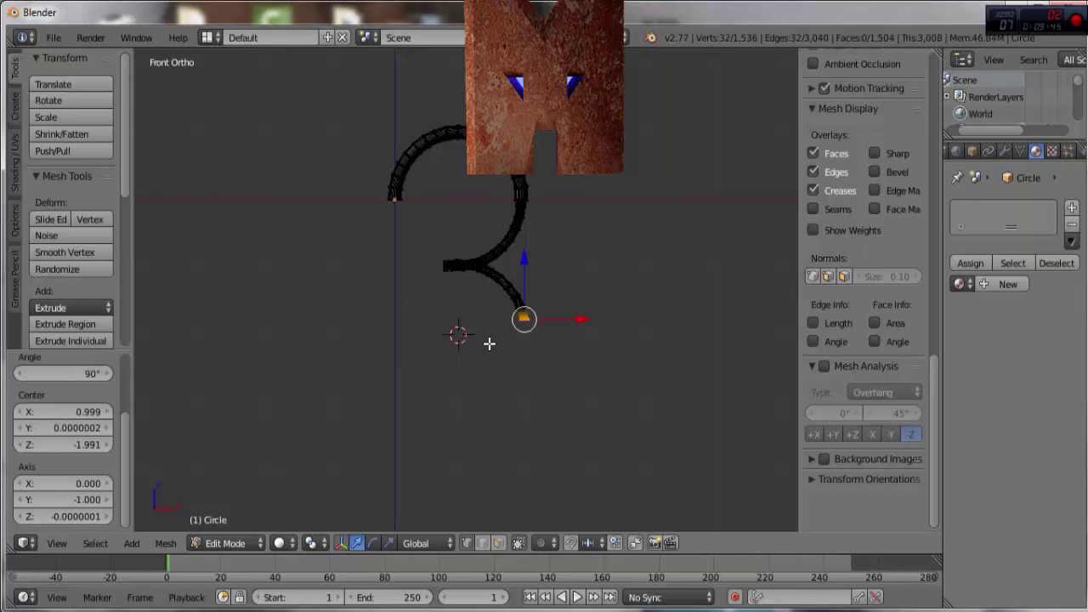
key(ctrl+z)
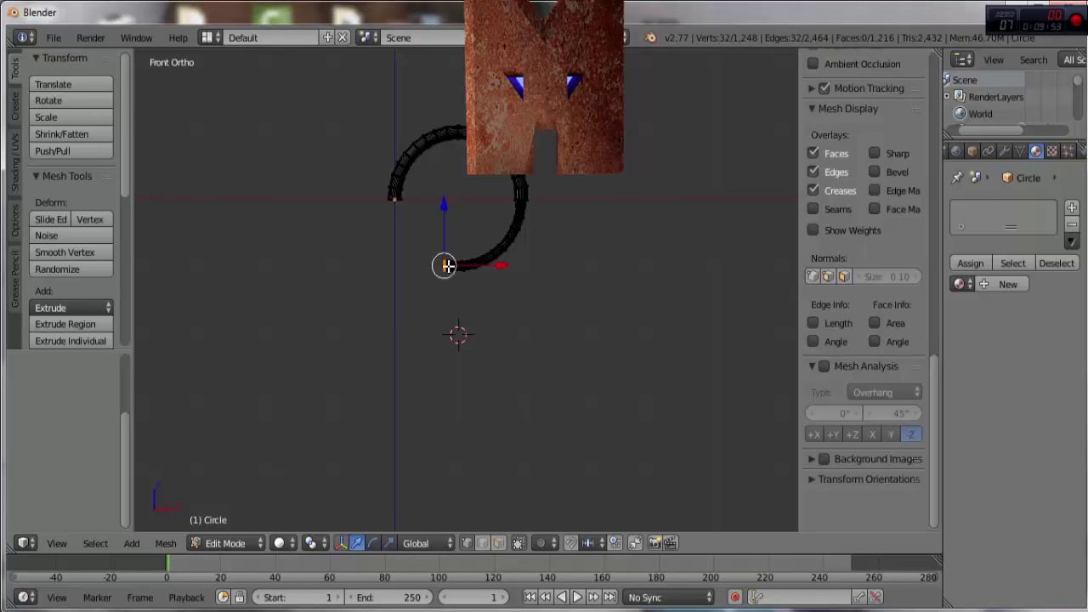
key(KP_3)
key(KP_1)
key(ctrl+KP_1)
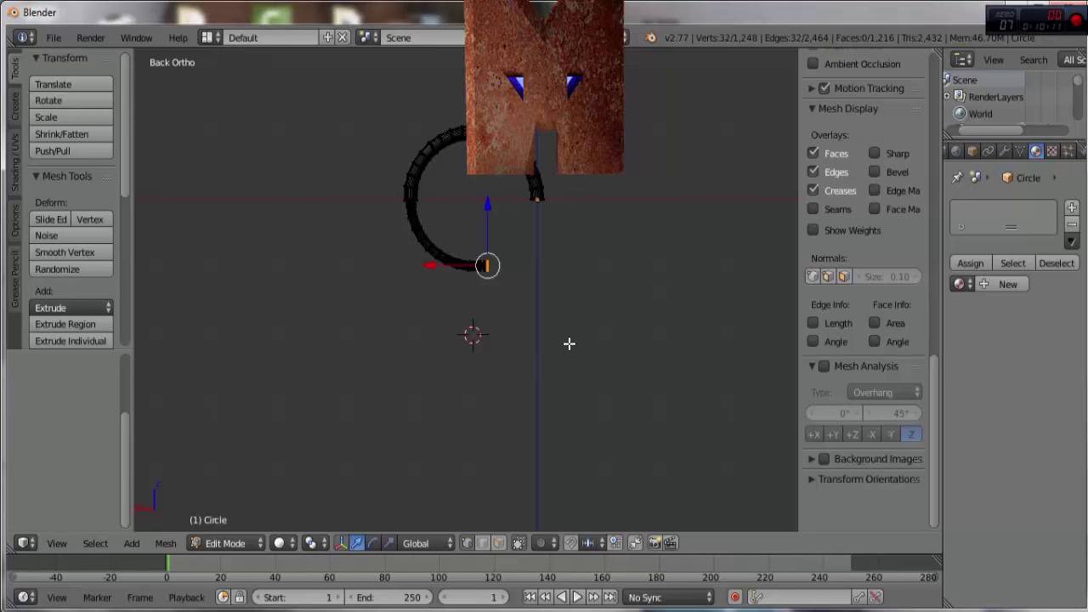
Step: Spin another quarter arc onto the tube end in front view and reframe the curve higher
key(shift+r)
key(shift+r)
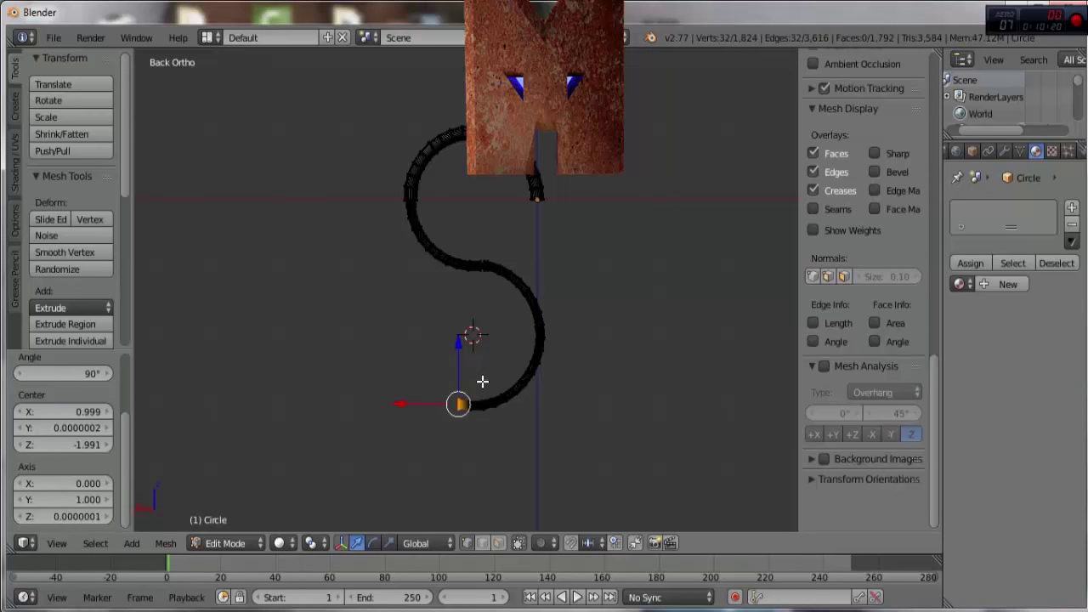
key(KP_1)
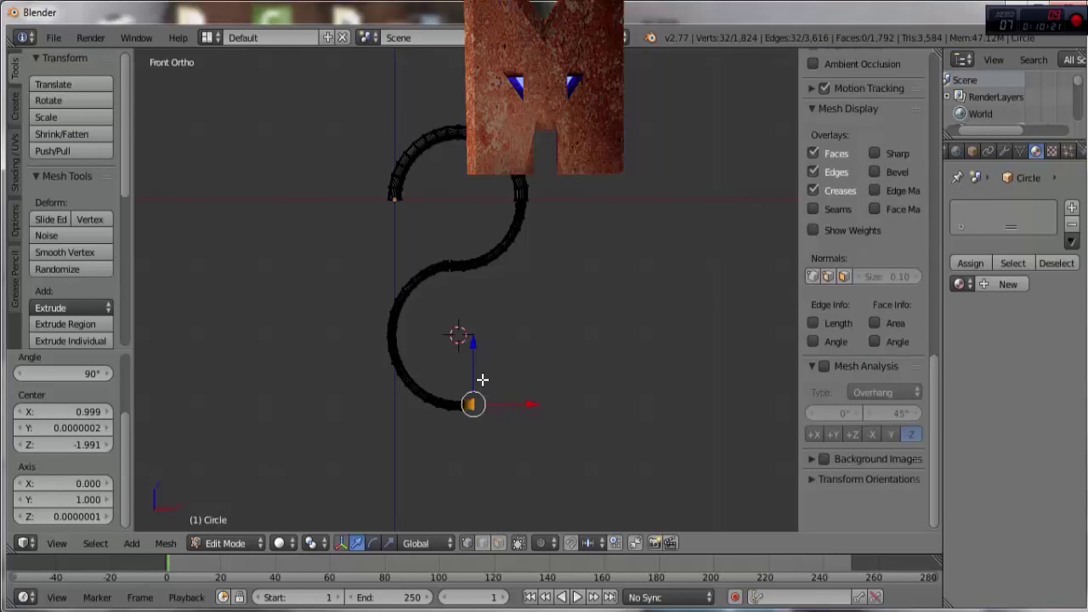
scroll(482, 375, down, 5)
scroll(481, 367, up, 3)
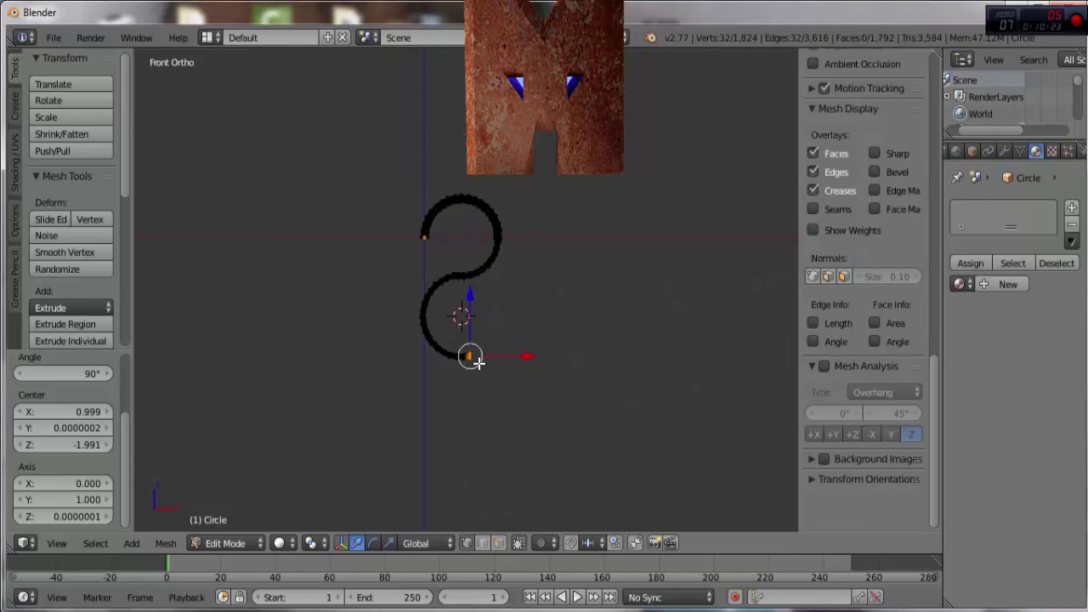
key(shift+r)
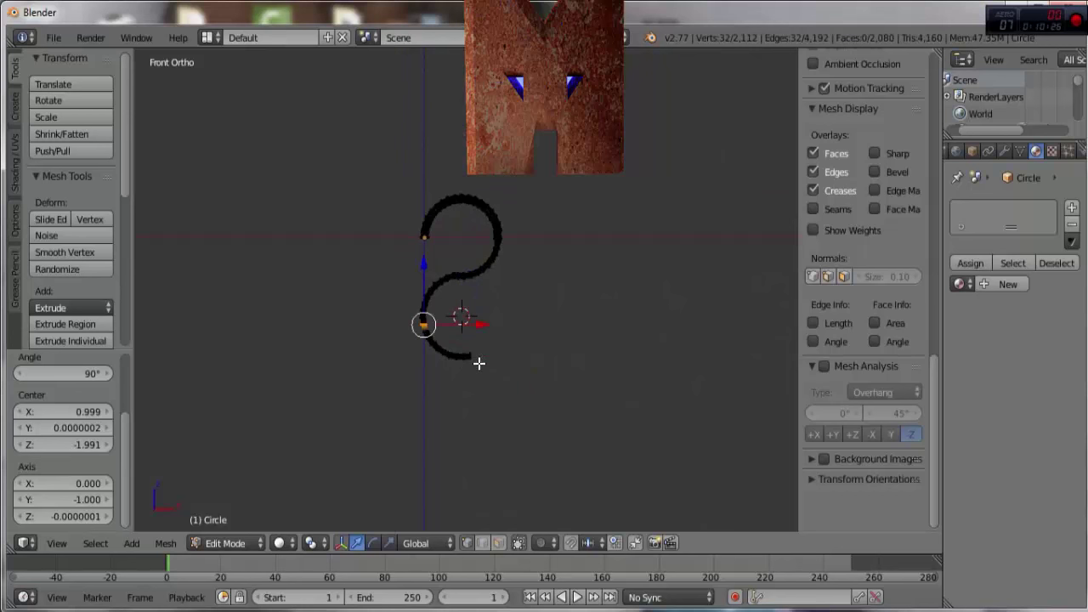
key(ctrl+z)
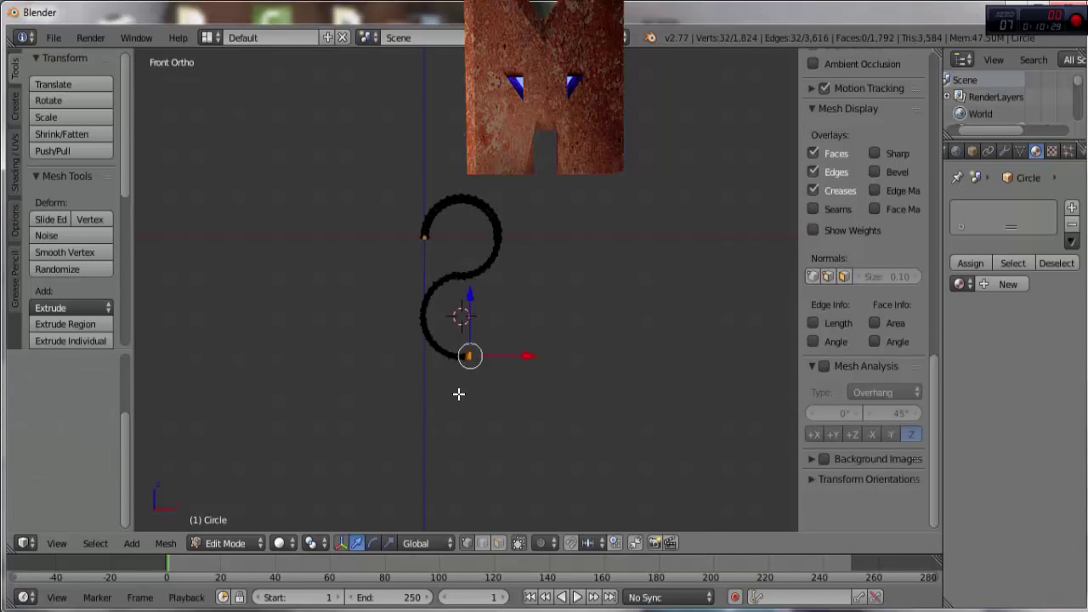
scroll(458, 393, up, 3)
shift+middle_drag(459, 318, 485, 240)
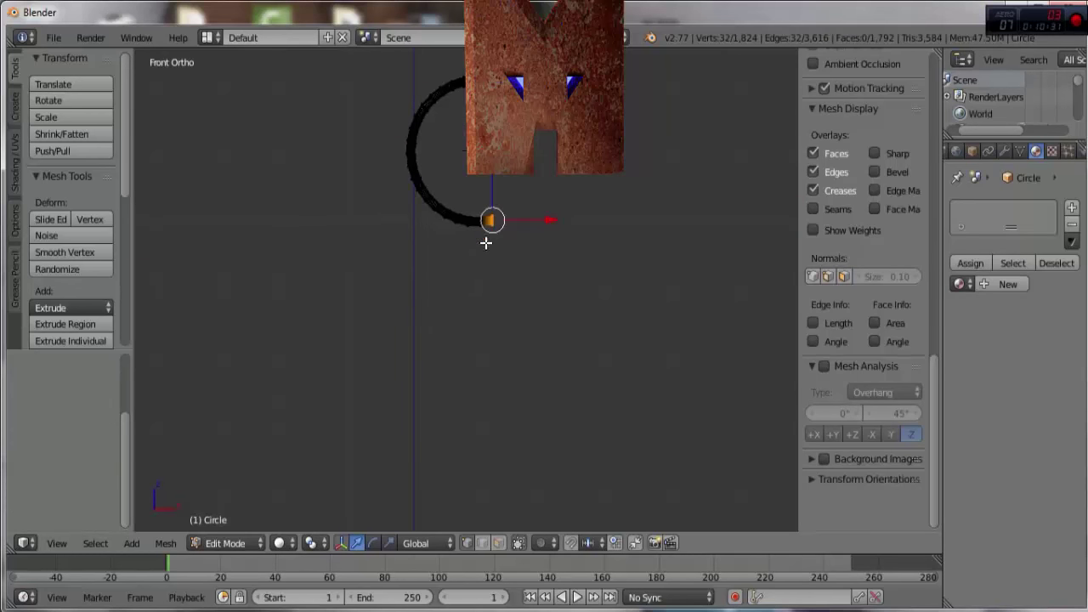
Step: Place the 3D cursor beside, then below, the tube end and spin alternating quarter arcs around it
click(476, 286)
key(shift+r)
key(shift+r)
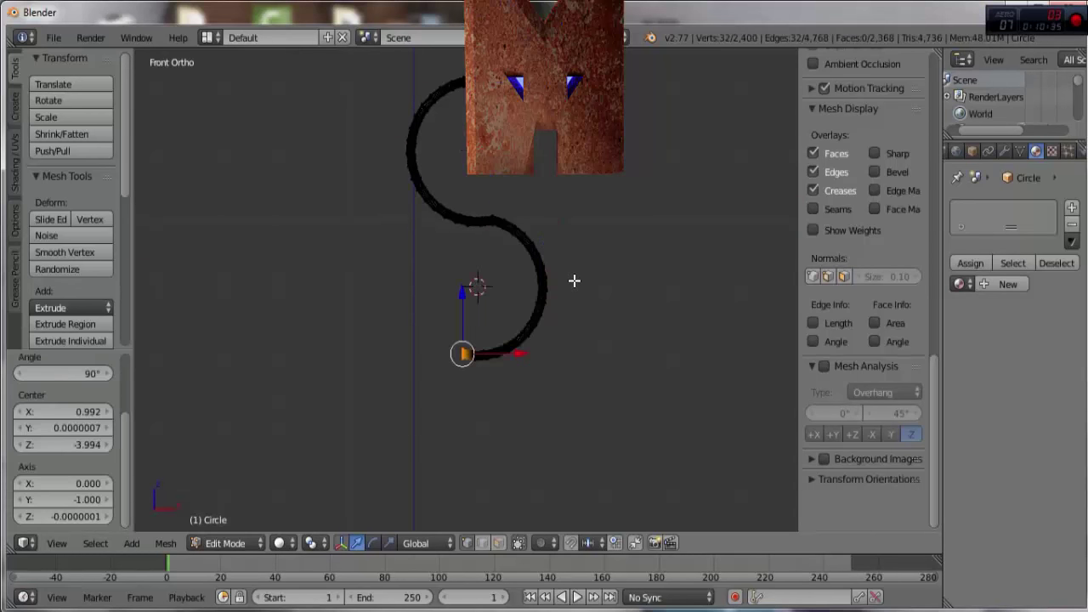
click(475, 422)
key(ctrl+KP_1)
key(shift+r)
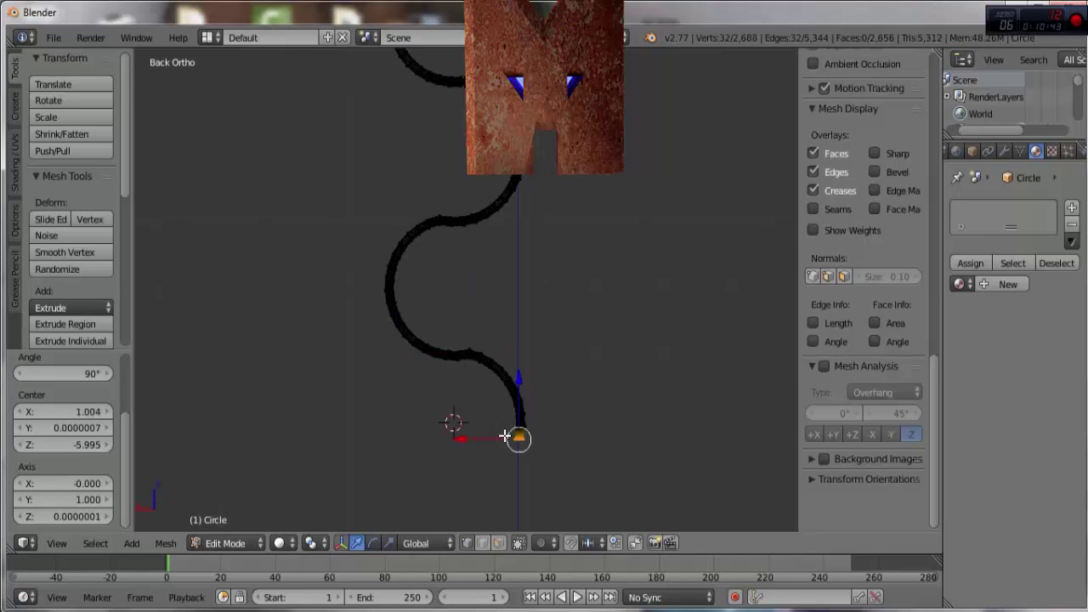
key(shift+r)
Step: Leave Edit Mode and orbit to view the 2,976-vertex serpentine tube shaded
scroll(555, 371, down, 2)
scroll(546, 369, down, 2)
scroll(535, 359, up, 2)
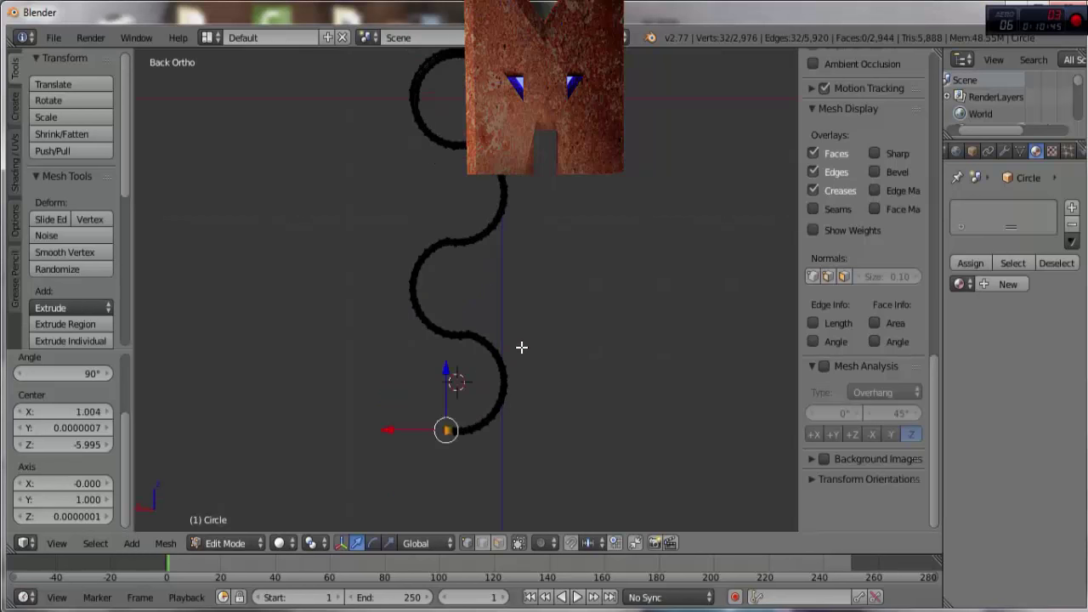
key(Tab)
mouse_move(532, 377)
middle_down()
mouse_move(464, 364)
mouse_move(450, 266)
mouse_move(502, 222)
mouse_move(598, 279)
mouse_move(495, 355)
mouse_move(516, 387)
middle_up()
Step: Orbit around the serpentine tube, re-enter Edit Mode, and angle the view down onto the coil
scroll(502, 374, up, 4)
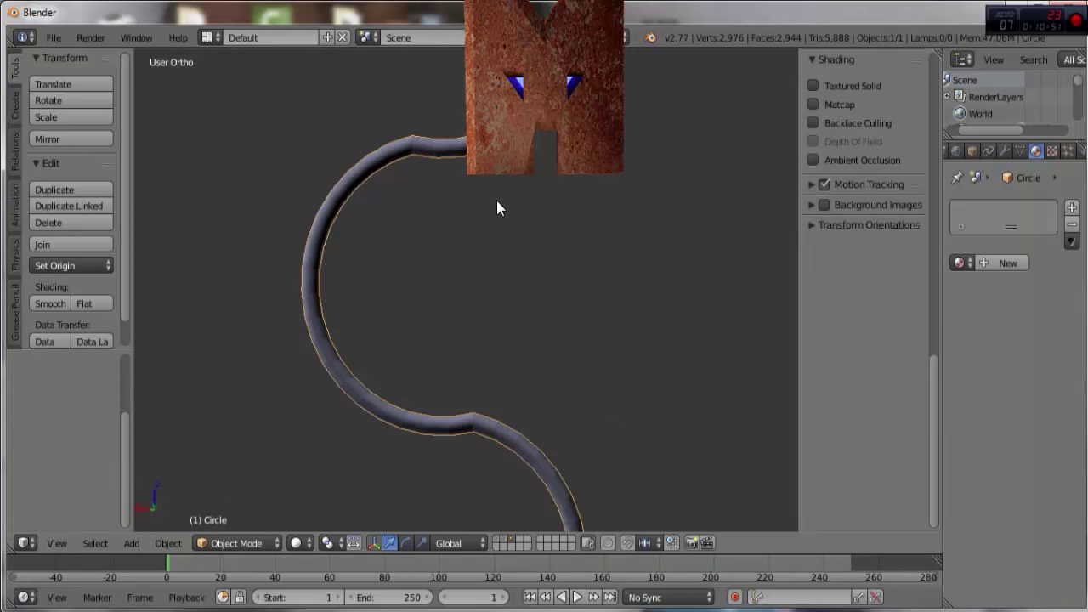
mouse_move(496, 208)
middle_down()
mouse_move(505, 301)
mouse_move(458, 170)
middle_up()
mouse_move(454, 122)
middle_down()
mouse_move(448, 146)
mouse_move(541, 394)
mouse_move(510, 413)
mouse_move(404, 411)
mouse_move(311, 388)
mouse_move(168, 382)
mouse_move(158, 358)
middle_up()
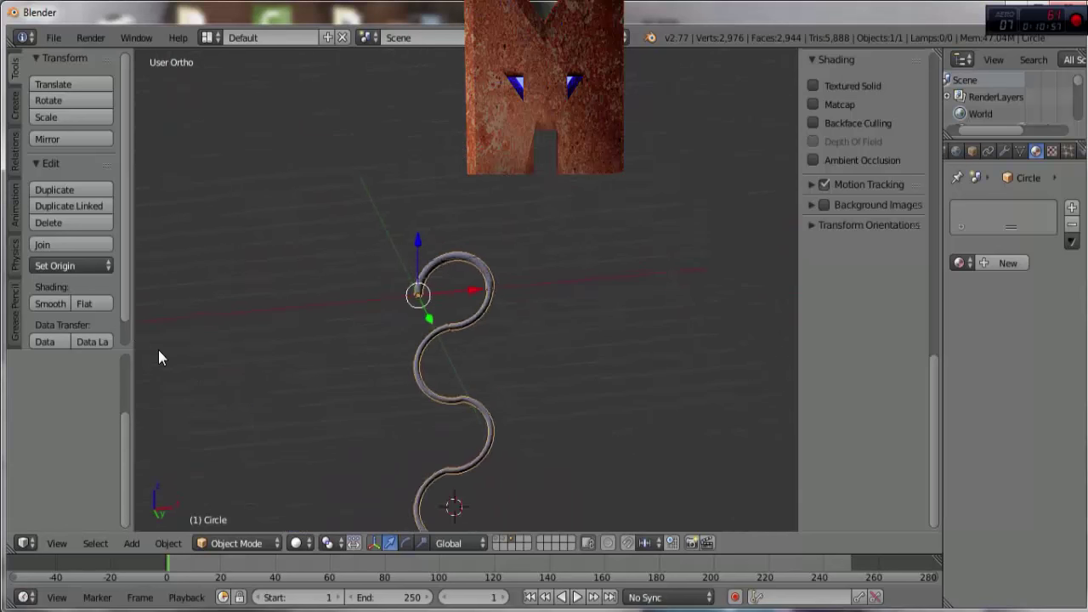
scroll(208, 371, down, 5)
scroll(369, 386, up, 4)
scroll(441, 421, down, 4)
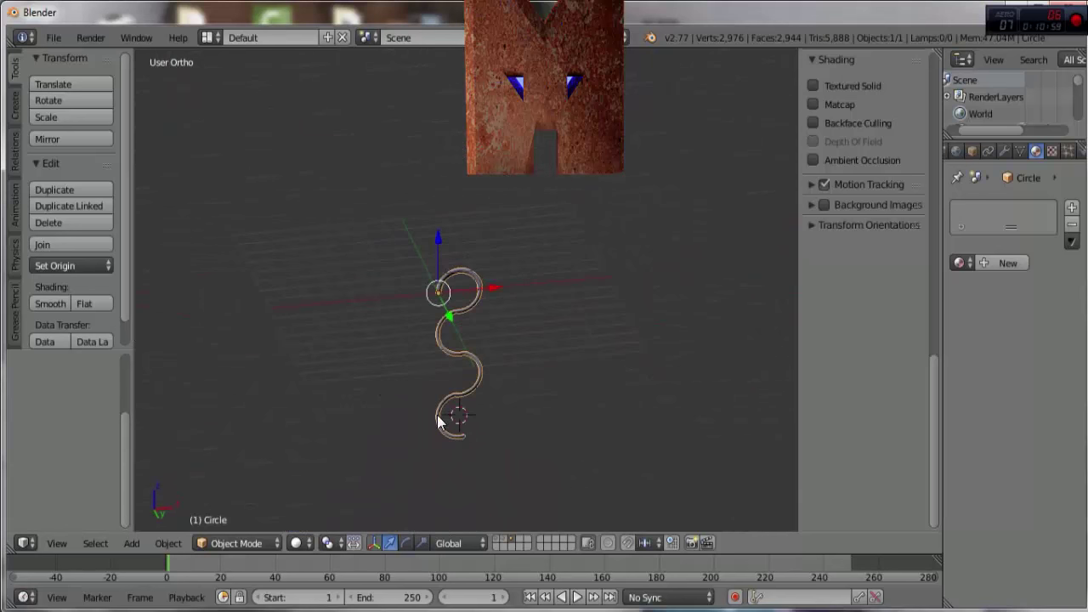
scroll(491, 474, up, 4)
key(Tab)
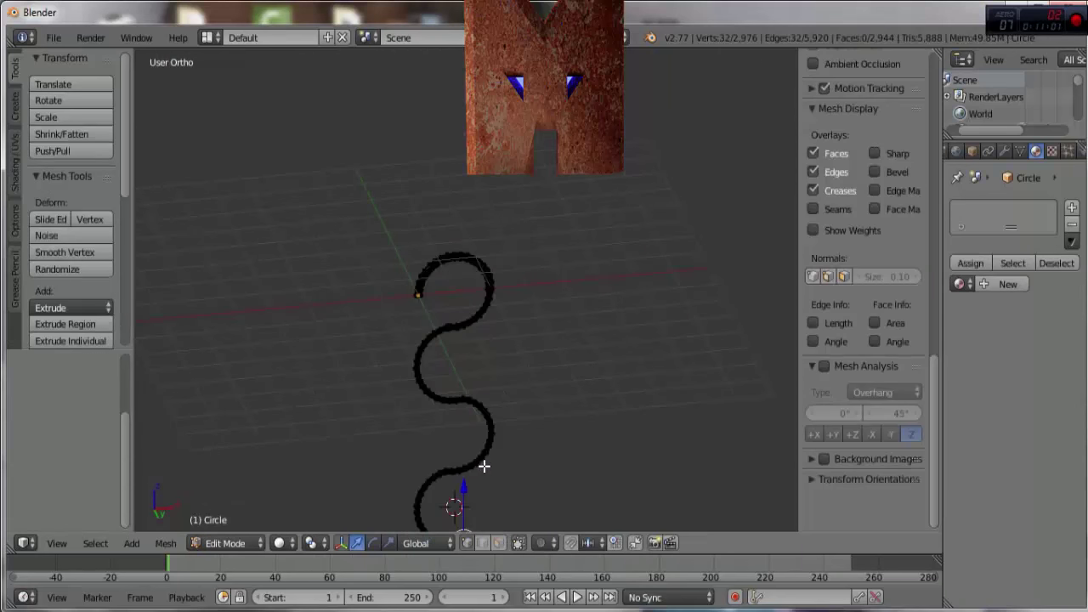
mouse_move(485, 462)
middle_down()
mouse_move(488, 289)
mouse_move(507, 442)
middle_up()
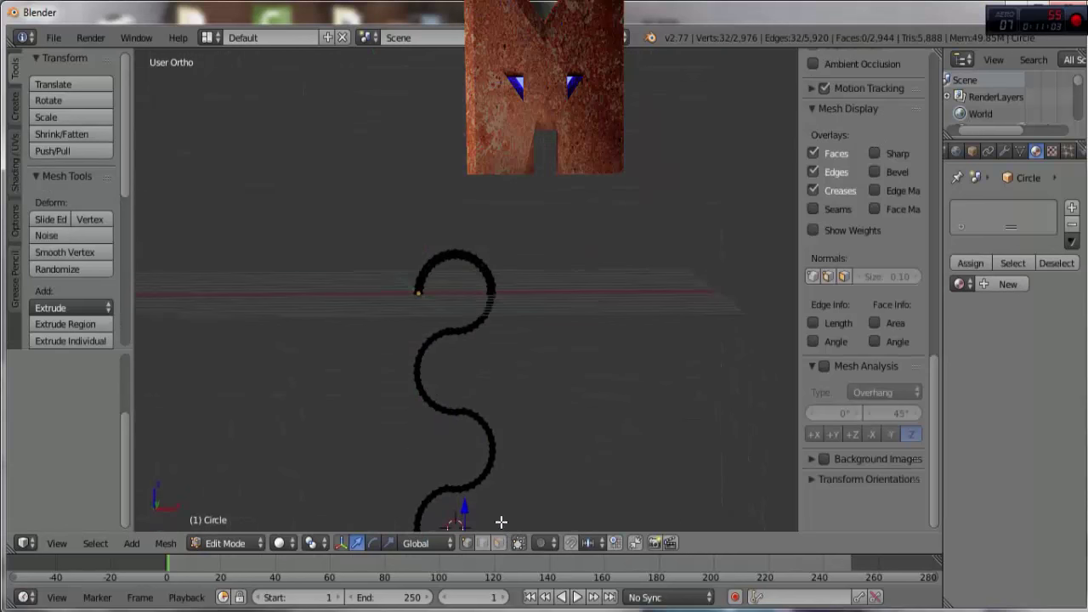
mouse_move(502, 519)
middle_down()
mouse_move(503, 306)
mouse_move(469, 341)
middle_up()
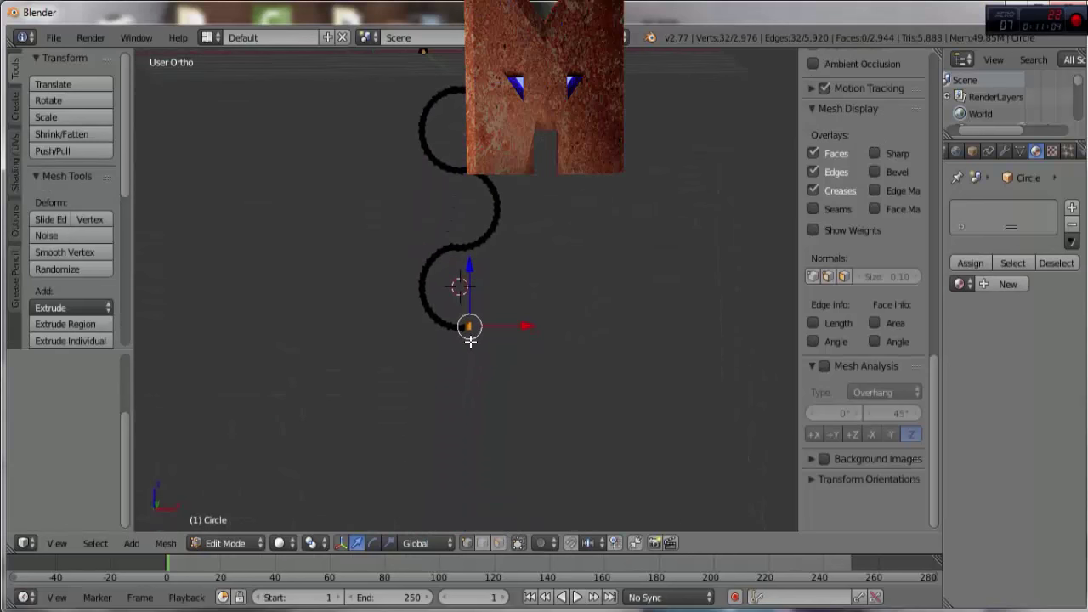
Step: Enable Connected proportional editing and switch to the front orthographic view
click(542, 542)
click(567, 466)
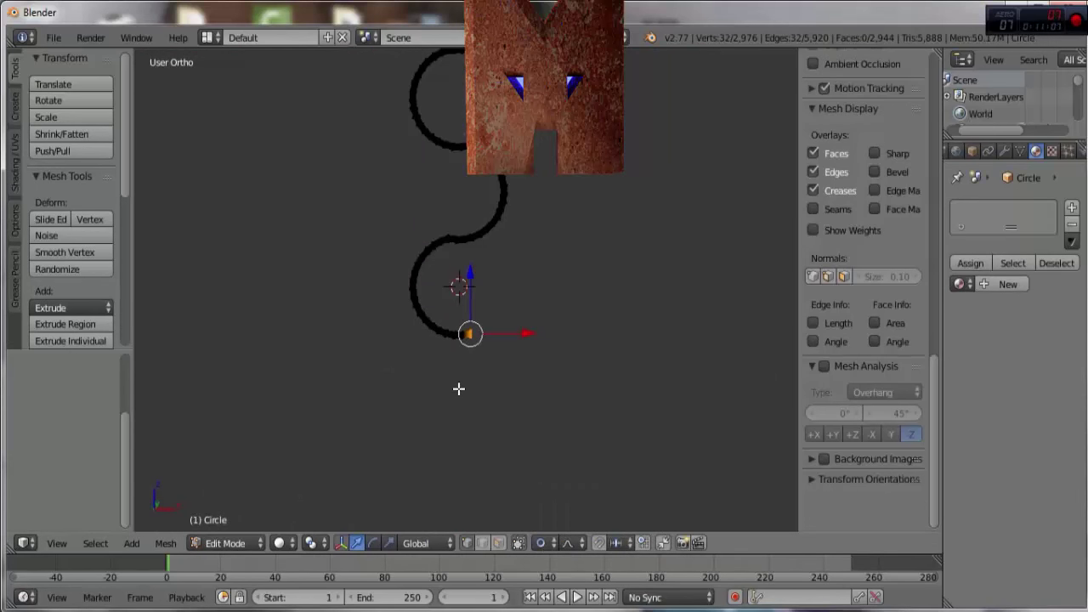
key(g)
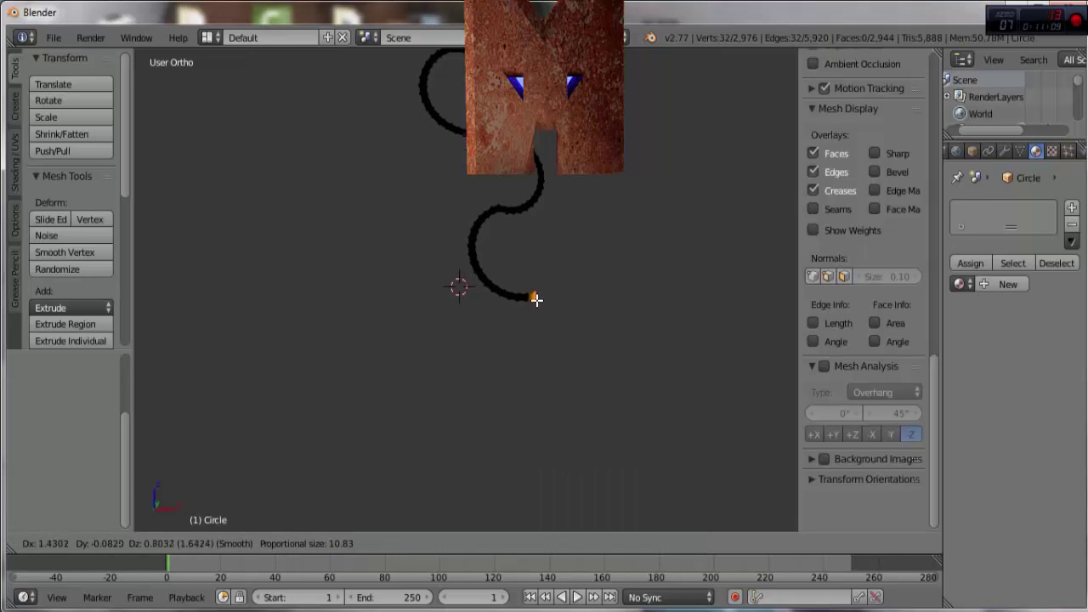
key(Escape)
key(ctrl+KP_1)
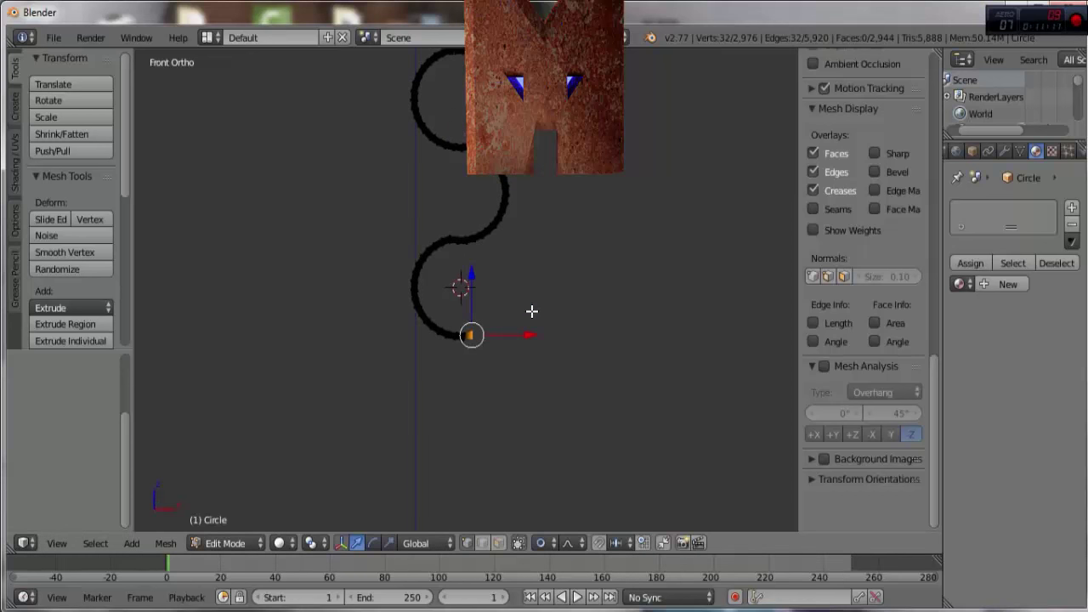
key(KP_1)
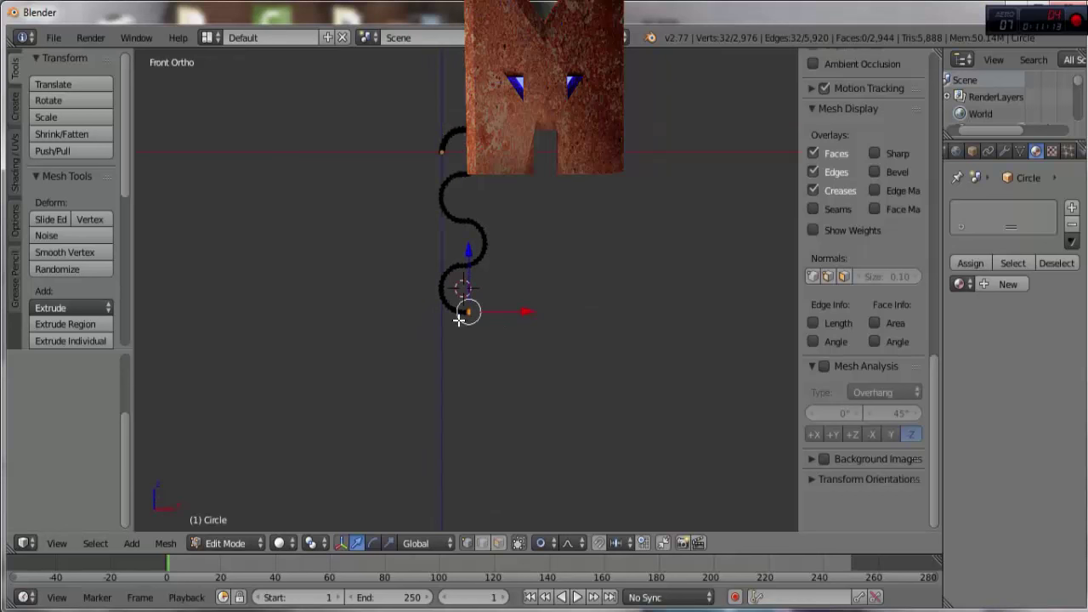
Step: Move the coil's end vertex with an adjustable proportional falloff, bending the lower coils into new curves
key(g)
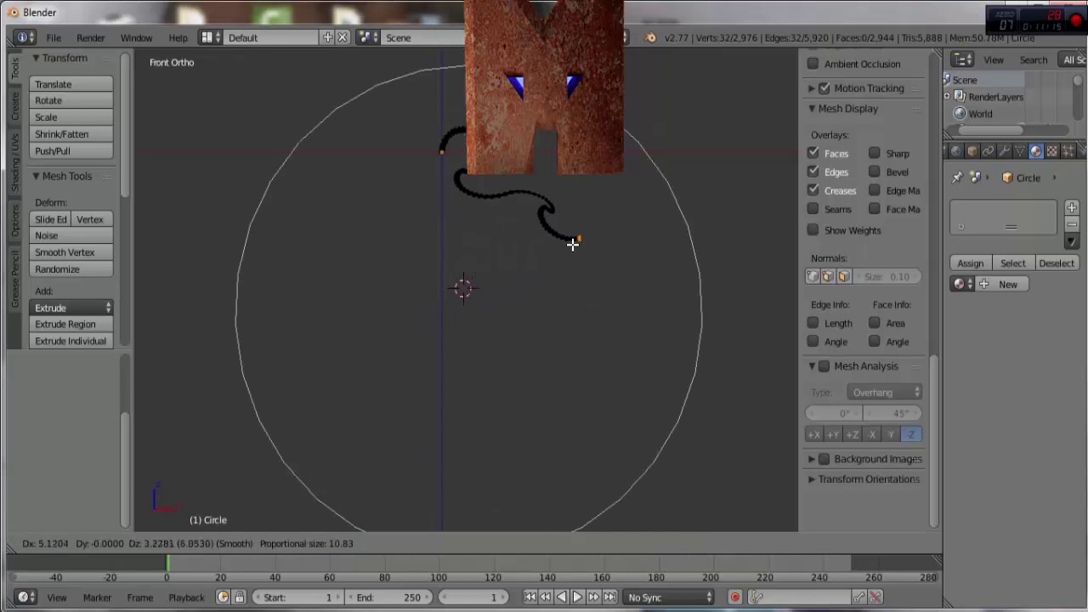
scroll(573, 240, up, 3)
scroll(572, 245, up, 3)
scroll(527, 322, up, 2)
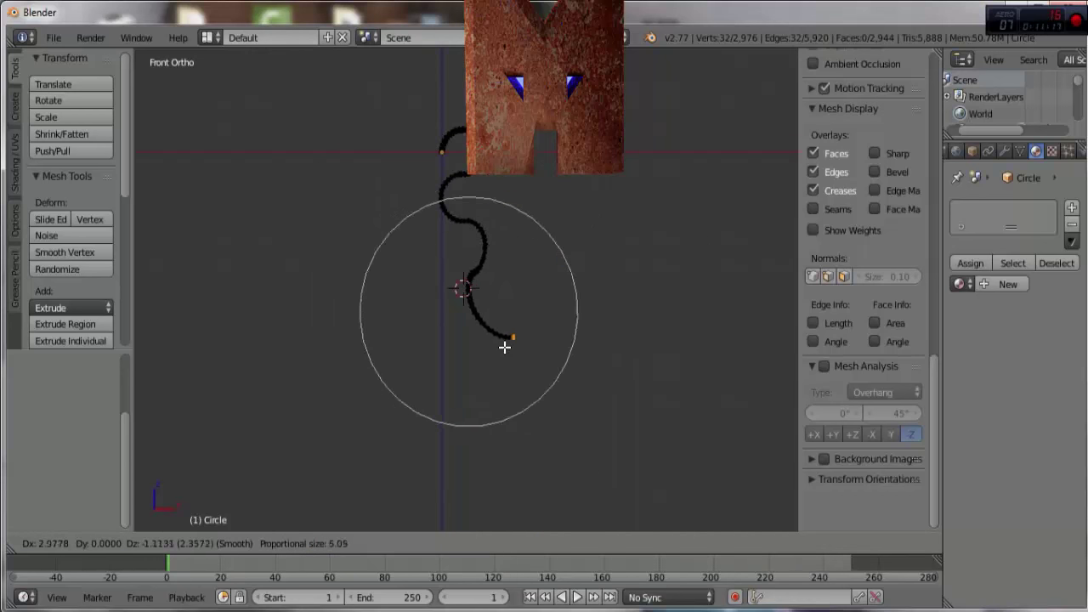
scroll(489, 352, up, 2)
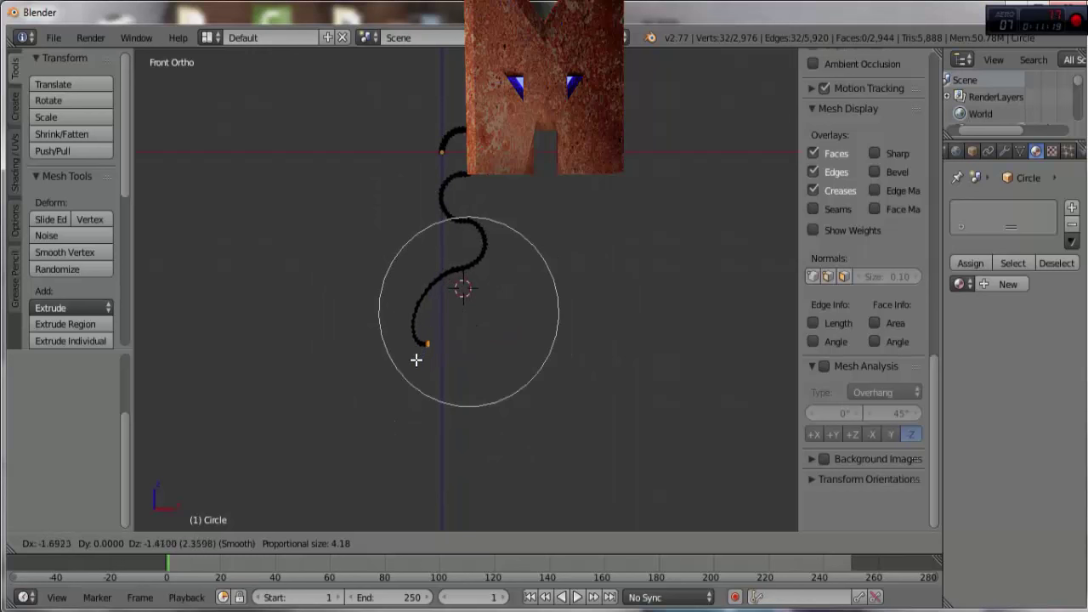
scroll(411, 369, up, 1)
scroll(409, 372, down, 3)
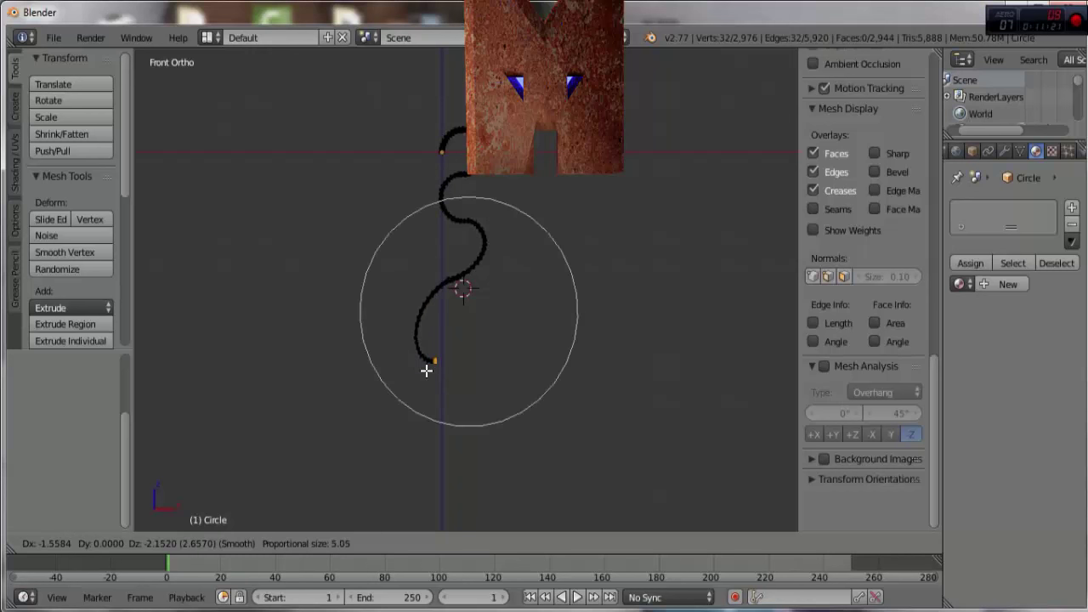
scroll(407, 372, down, 2)
scroll(405, 374, down, 1)
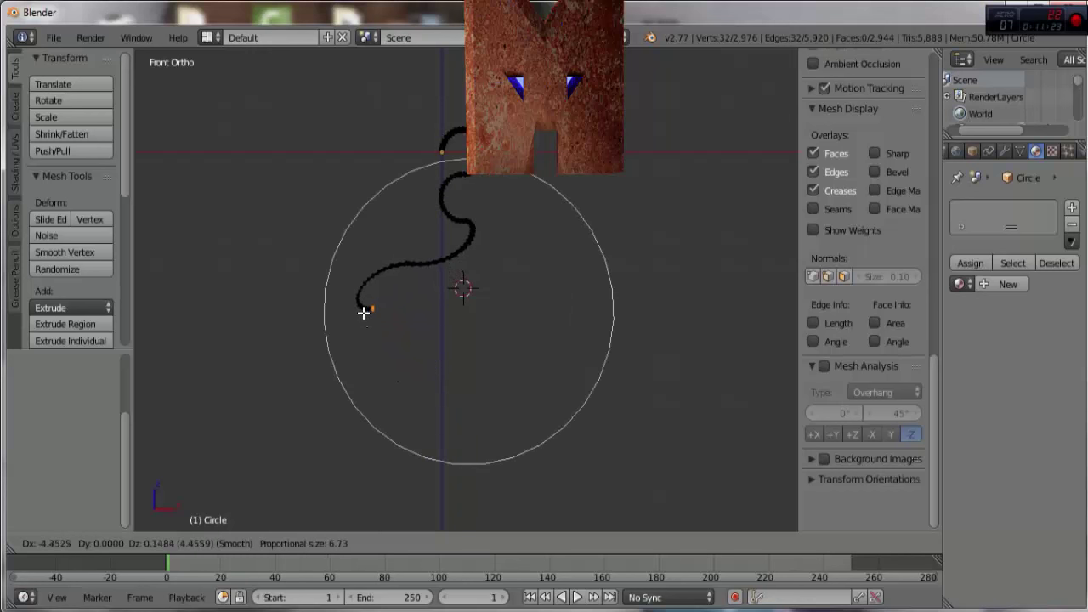
scroll(400, 373, down, 1)
scroll(393, 370, up, 6)
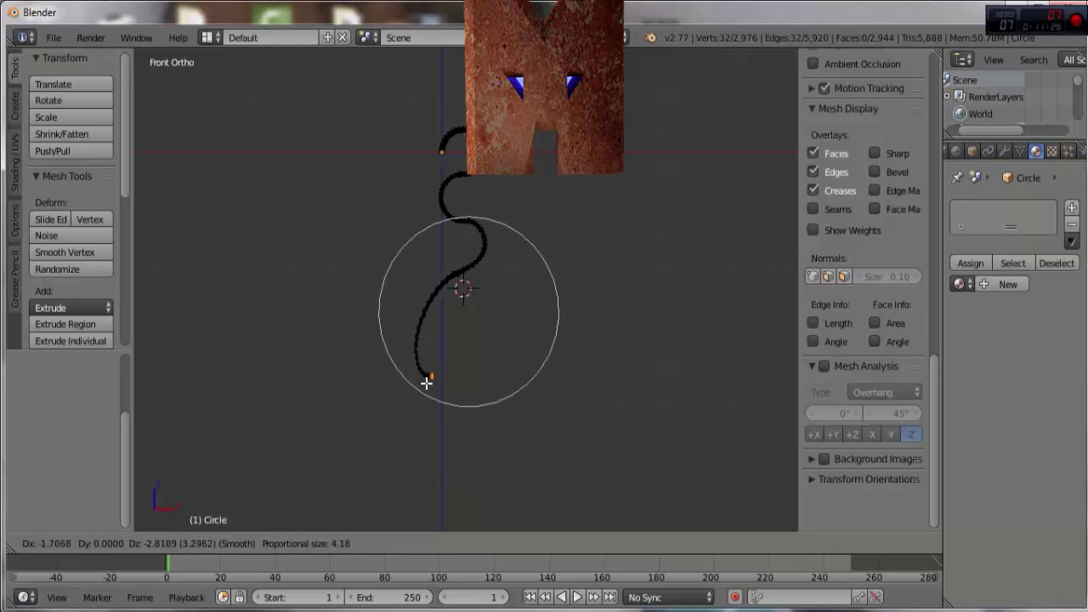
scroll(429, 380, up, 1)
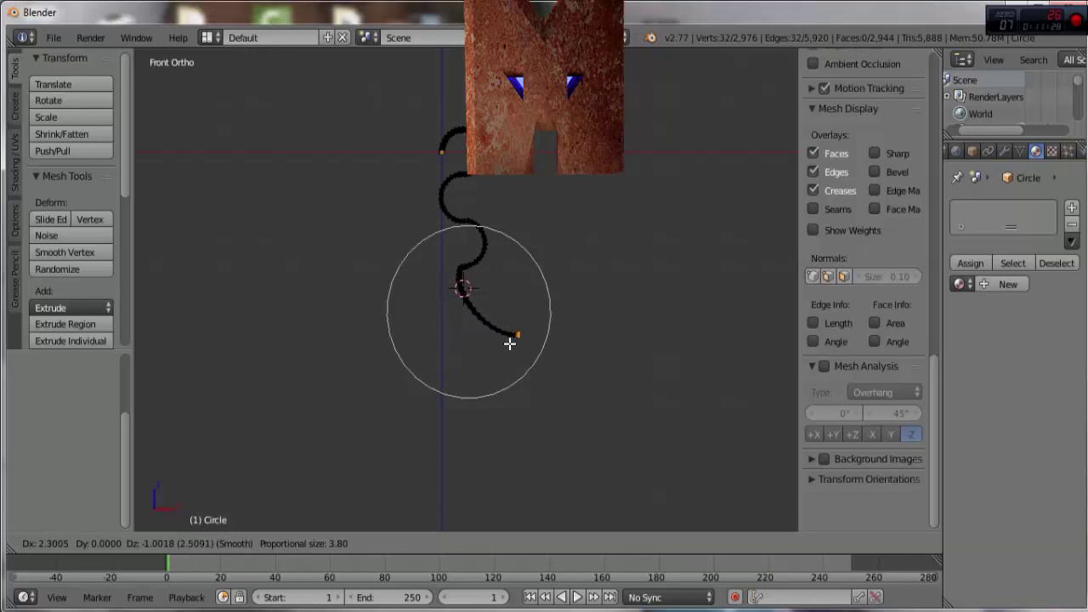
scroll(564, 327, down, 1)
scroll(566, 330, down, 4)
scroll(578, 330, down, 3)
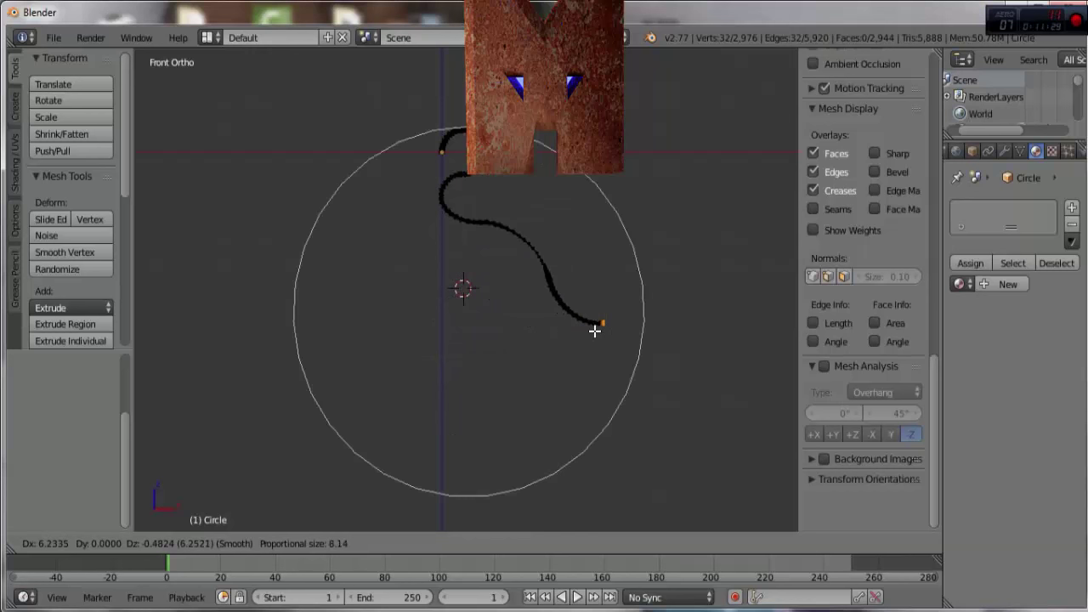
scroll(604, 324, down, 4)
scroll(621, 316, down, 3)
scroll(635, 312, down, 1)
scroll(639, 312, down, 3)
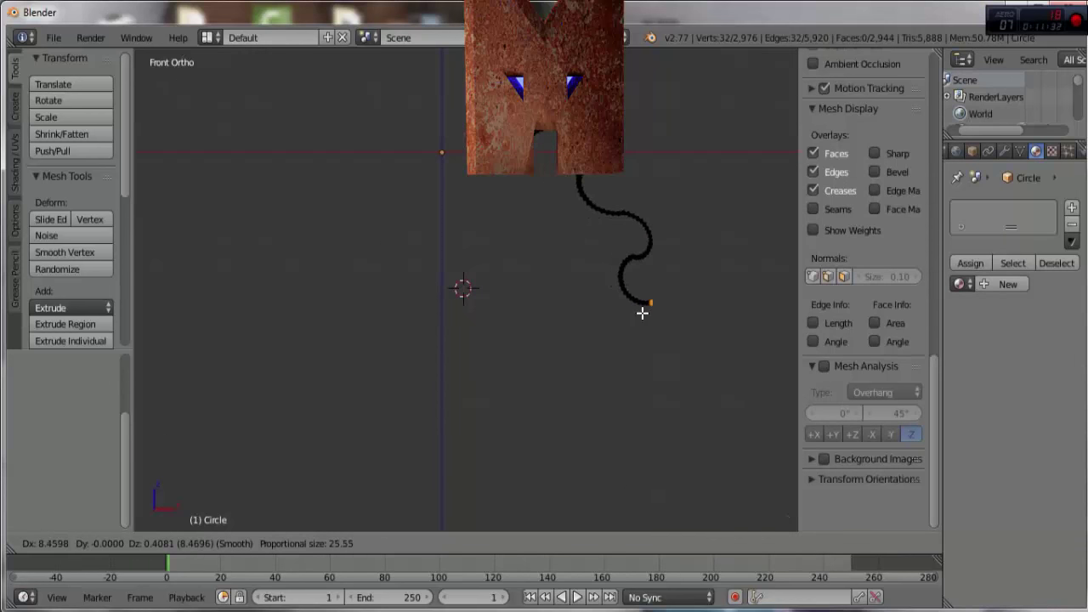
scroll(638, 309, down, 3)
scroll(638, 309, down, 2)
scroll(595, 301, down, 3)
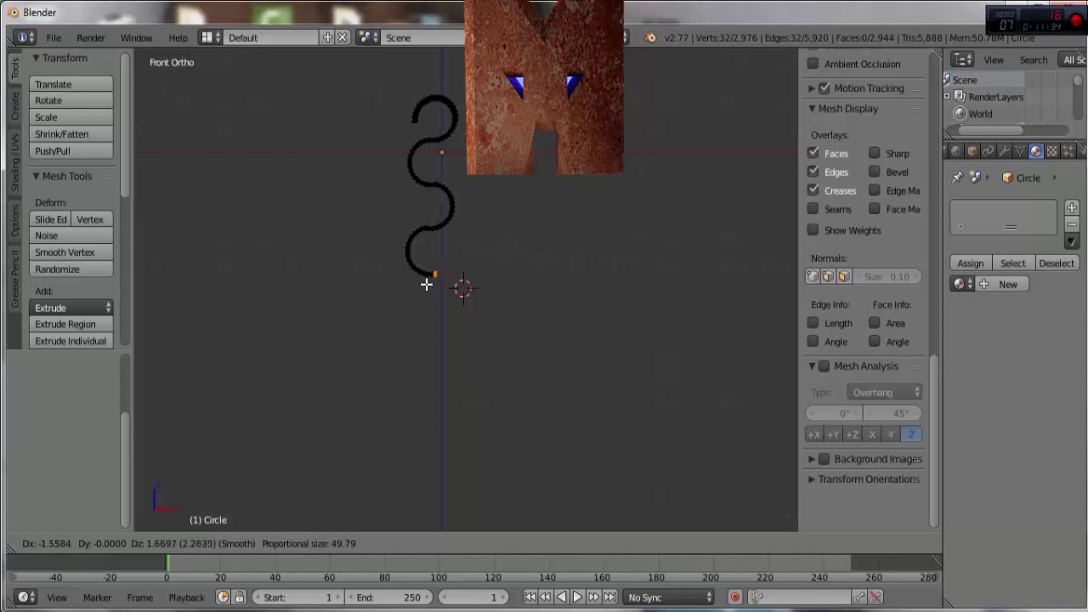
scroll(493, 310, up, 3)
scroll(536, 329, up, 4)
scroll(520, 324, up, 6)
scroll(514, 322, up, 5)
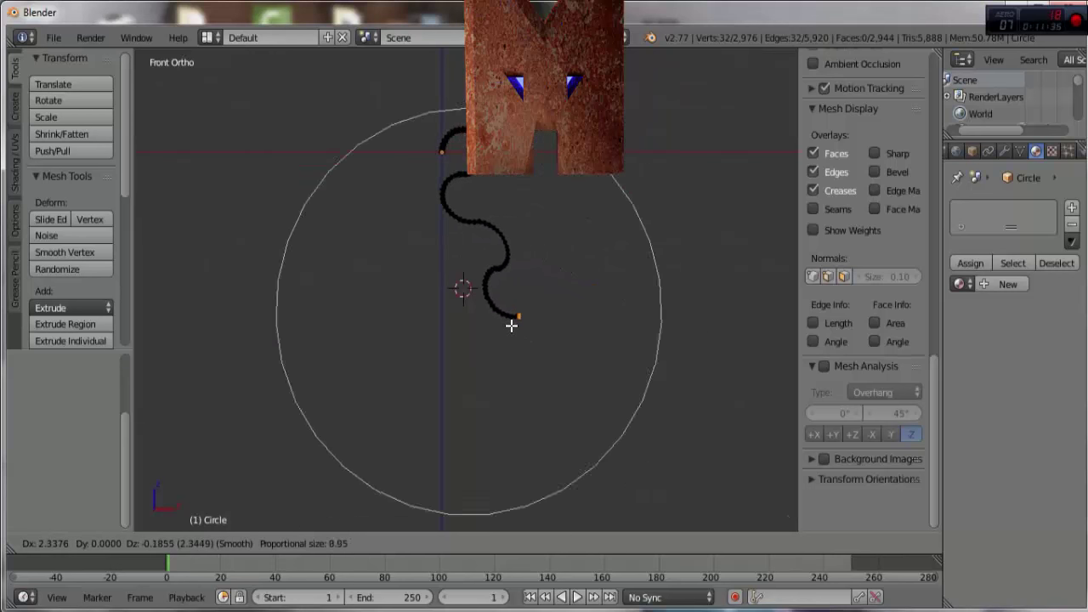
scroll(500, 322, up, 7)
scroll(481, 344, up, 2)
scroll(473, 360, up, 1)
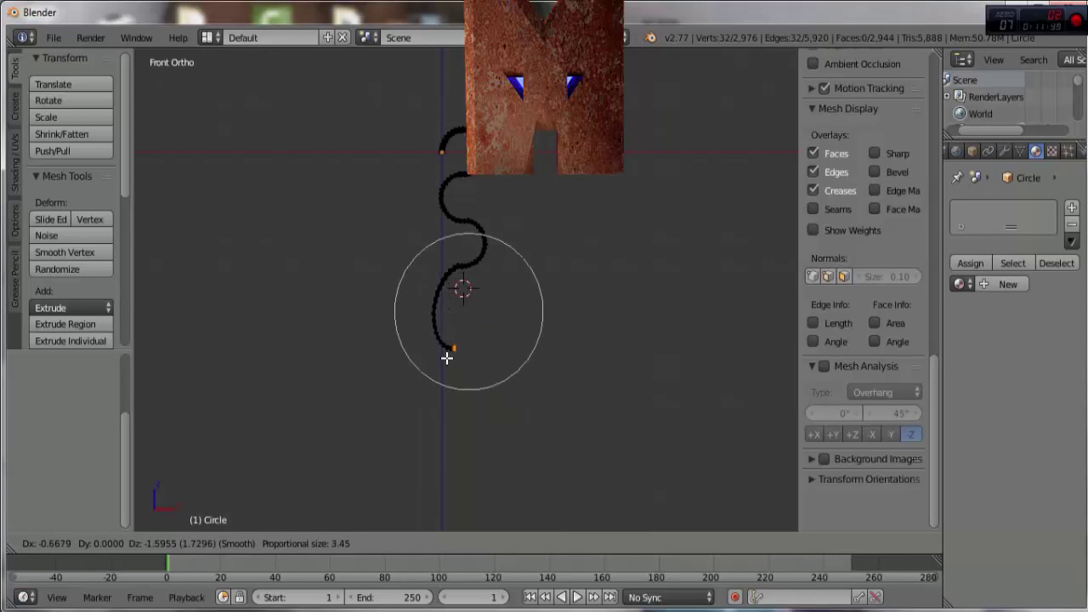
click(447, 357)
scroll(476, 298, up, 2)
scroll(476, 298, up, 2)
scroll(476, 296, down, 2)
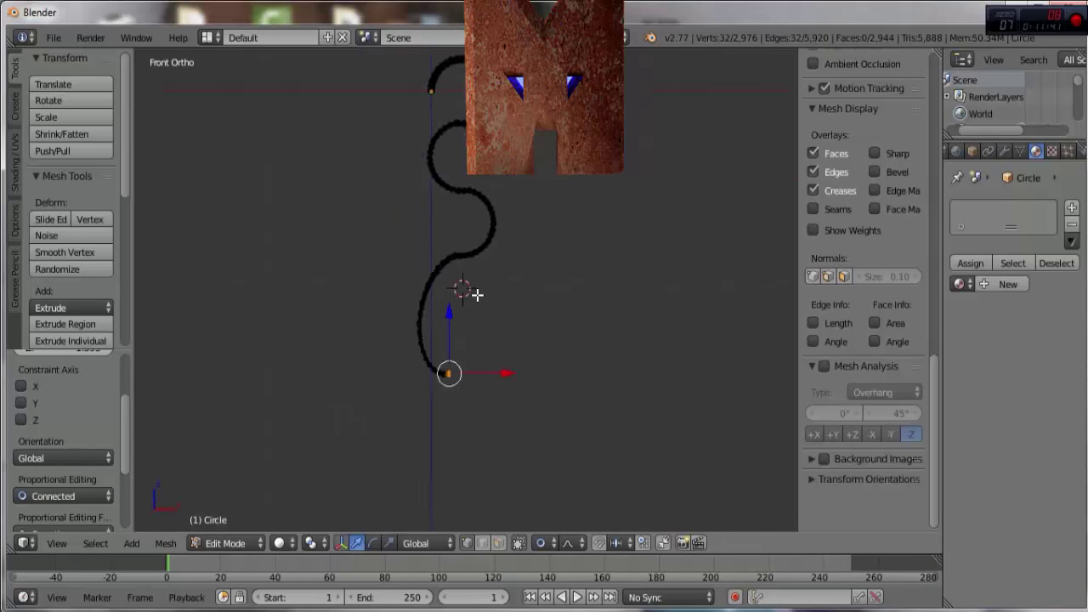
scroll(477, 294, down, 2)
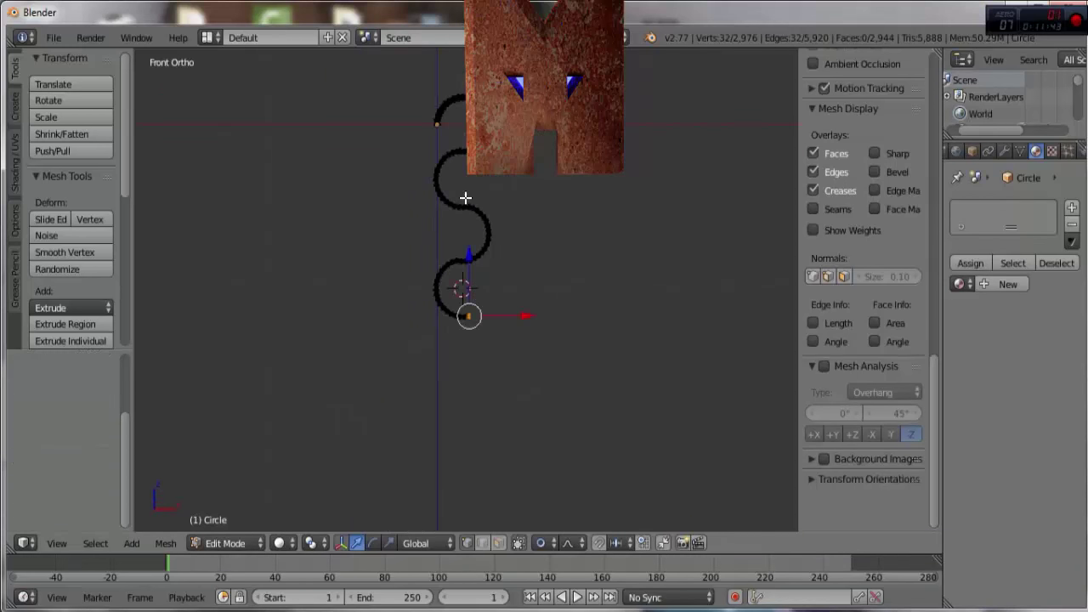
mouse_move(465, 198)
middle_down()
mouse_move(442, 243)
mouse_move(466, 228)
middle_up()
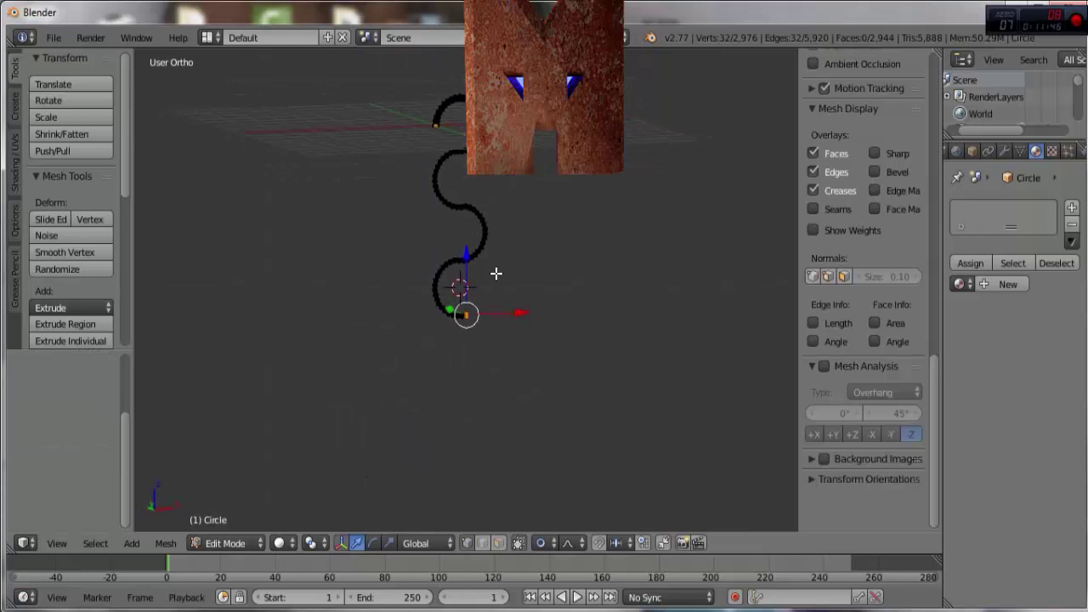
Step: Return to Object Mode and scale the S-shaped tube down, then view it from the front
key(Tab)
key(s)
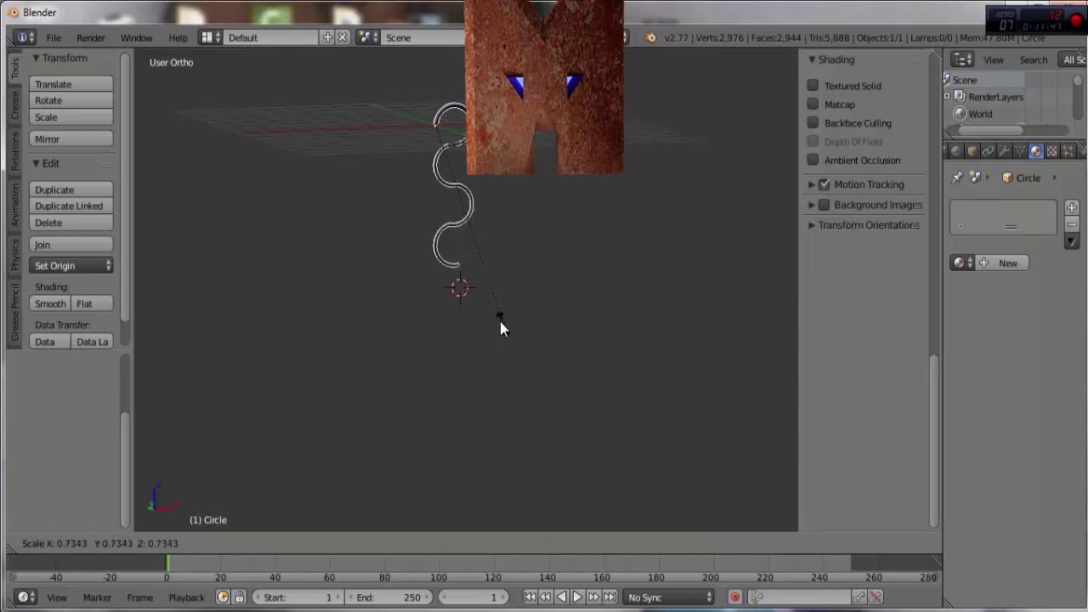
click(436, 154)
key(KP_1)
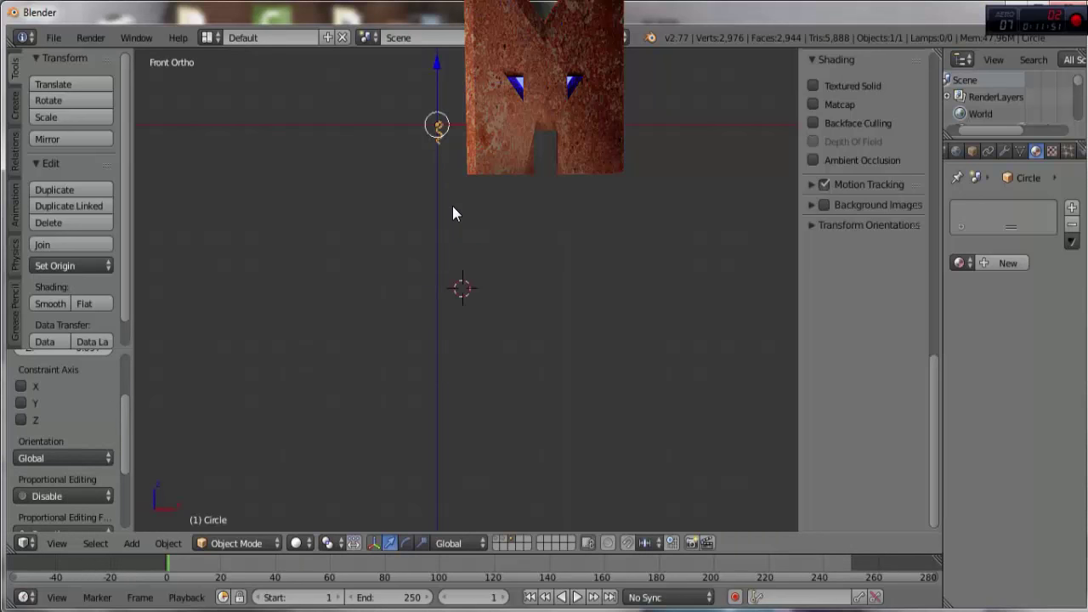
Step: Frame the tube on the left of the front view and add a new plane mesh
key(g)
right_click(458, 180)
scroll(475, 181, up, 1)
shift+middle_drag(486, 177, 497, 335)
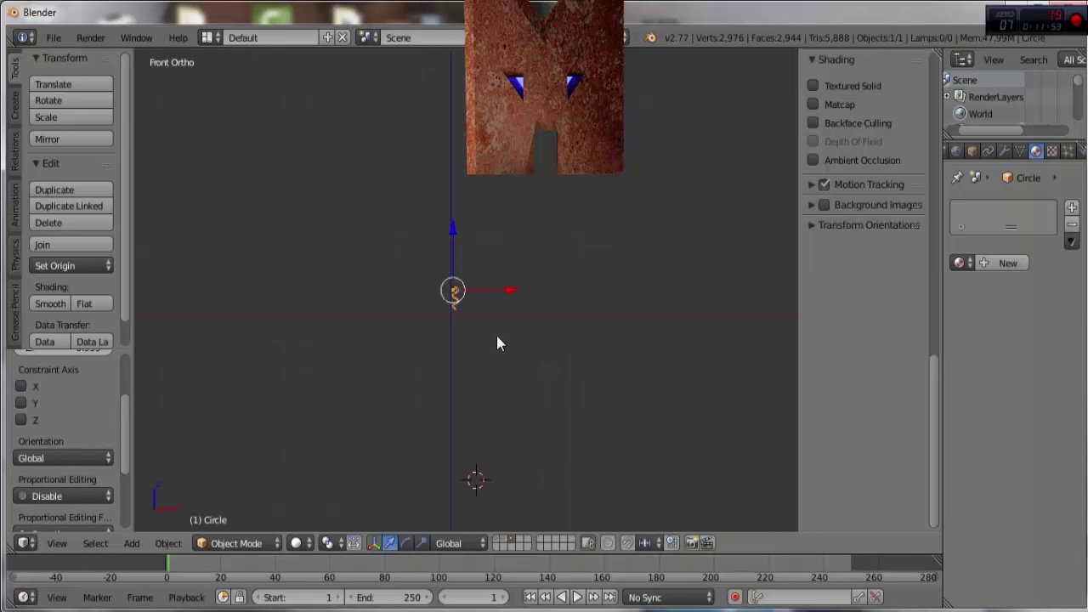
key(KP_8)
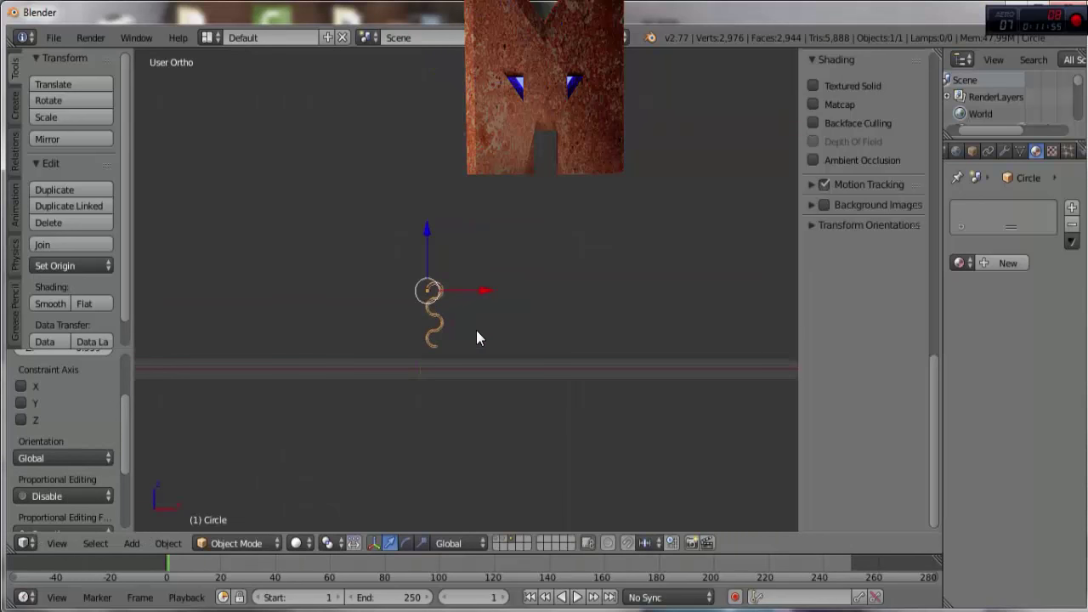
key(KP_Decimal)
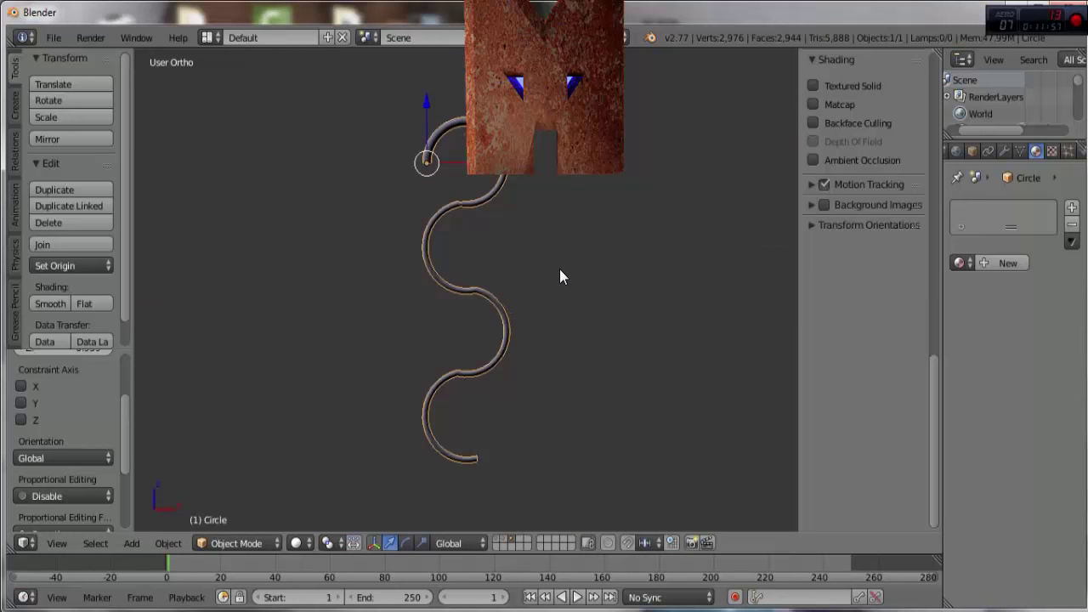
mouse_move(559, 276)
middle_down()
mouse_move(485, 345)
mouse_move(438, 314)
mouse_move(526, 318)
middle_up()
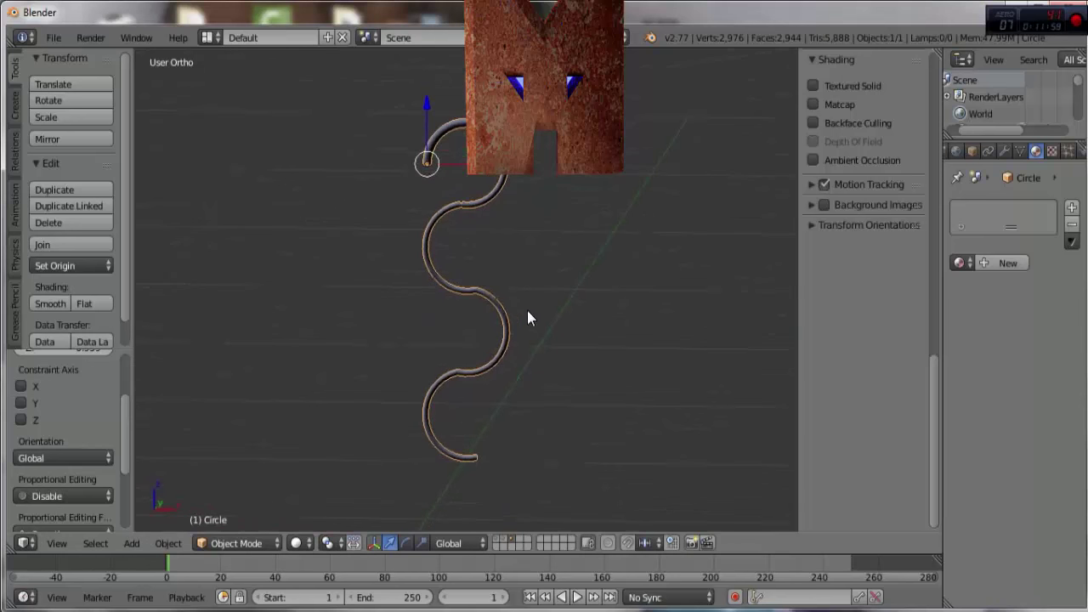
key(KP_1)
shift+middle_drag(644, 317, 417, 328)
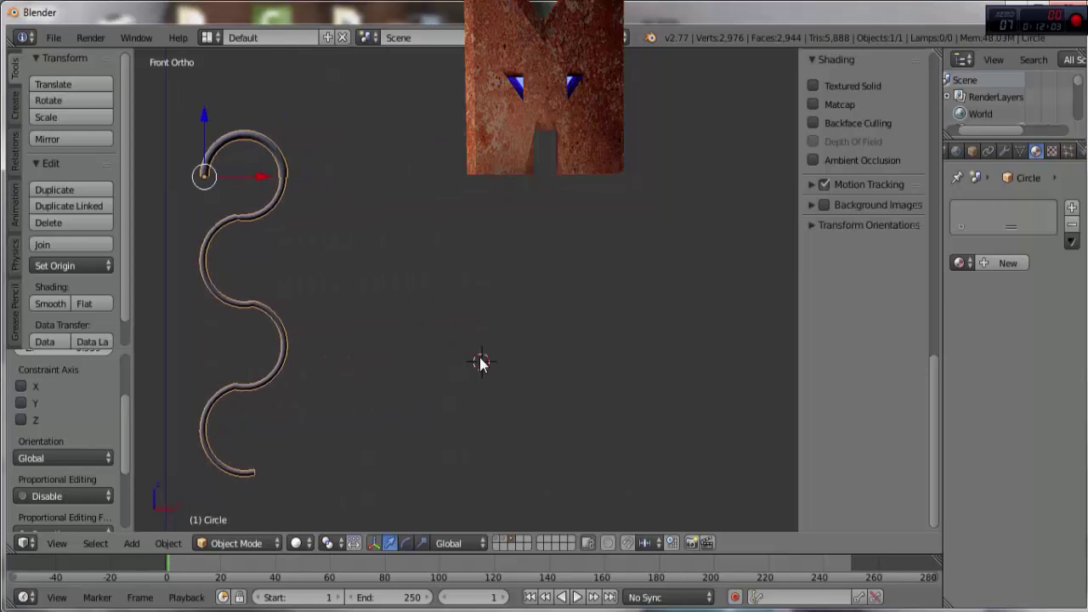
key(shift+a)
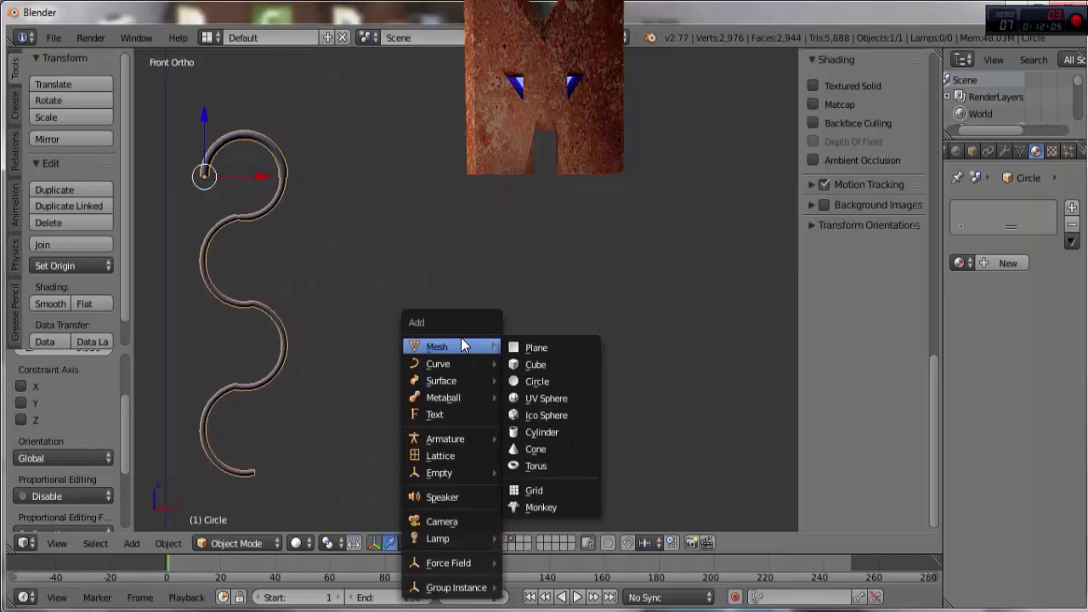
click(530, 349)
Step: Shrink the new plane to a small size around its origin
scroll(504, 363, down, 4)
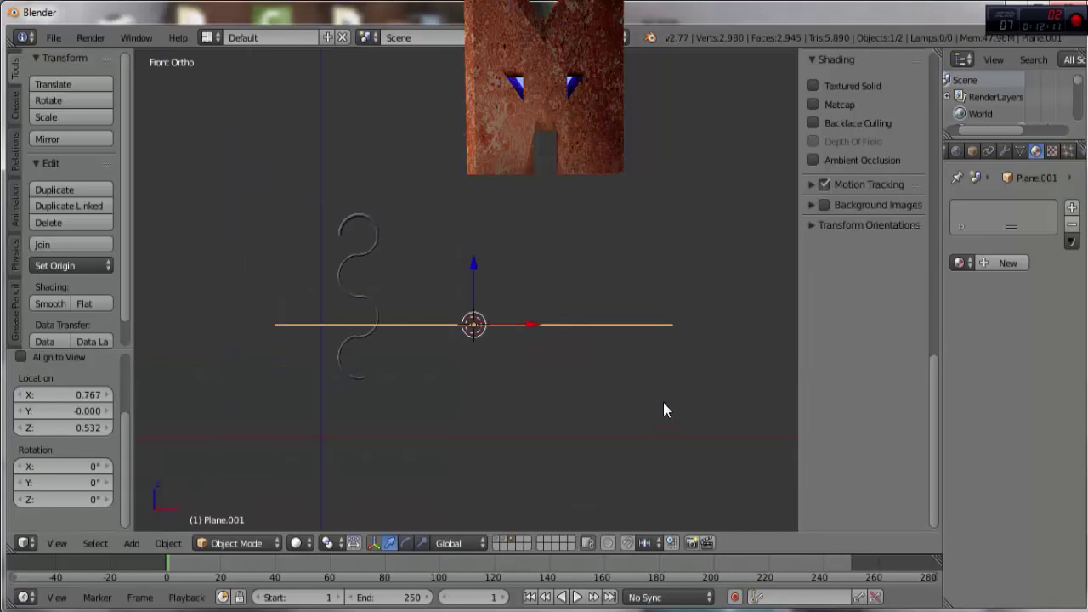
key(s)
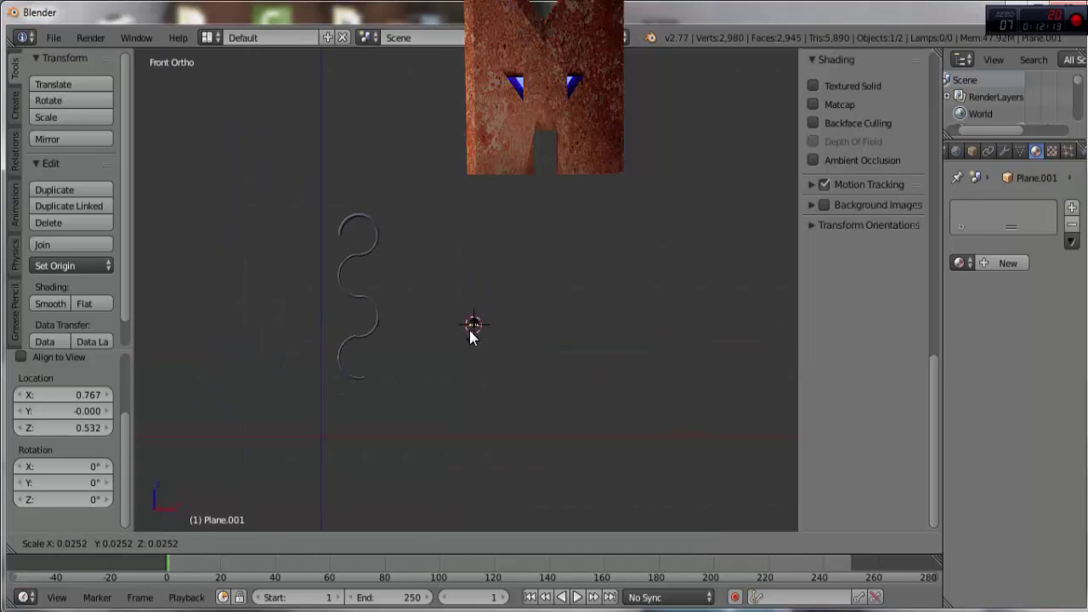
click(481, 338)
scroll(491, 344, up, 5)
scroll(501, 411, up, 4)
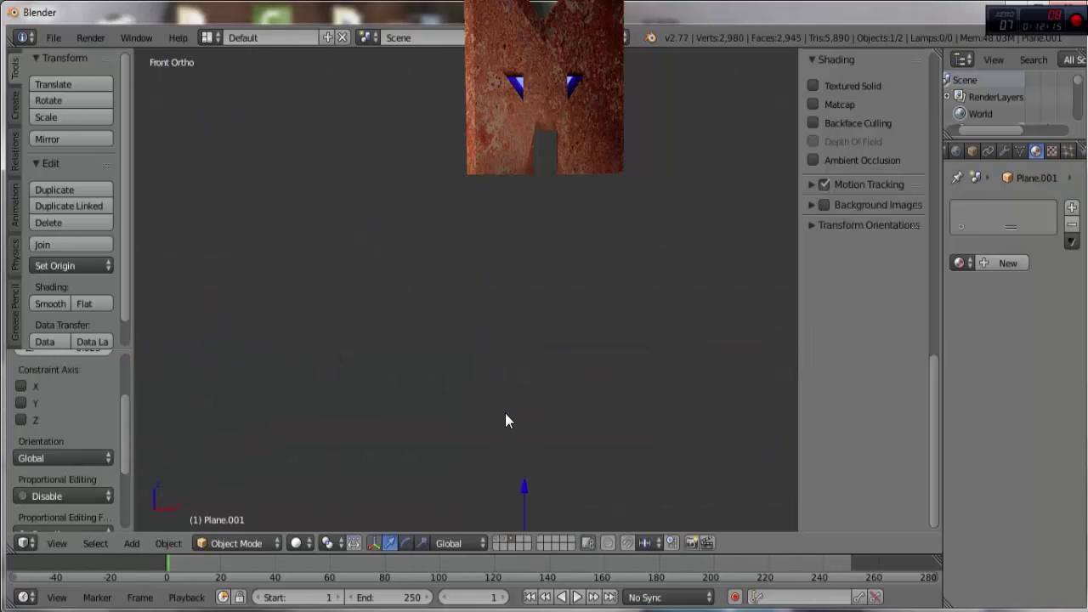
scroll(505, 413, down, 3)
scroll(462, 401, down, 2)
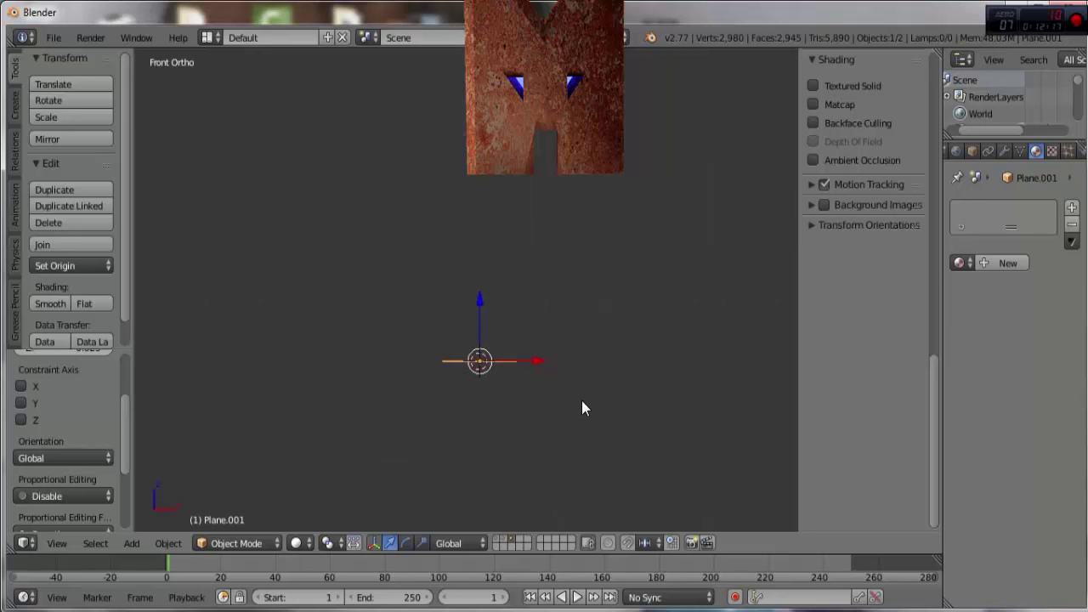
key(s)
click(533, 365)
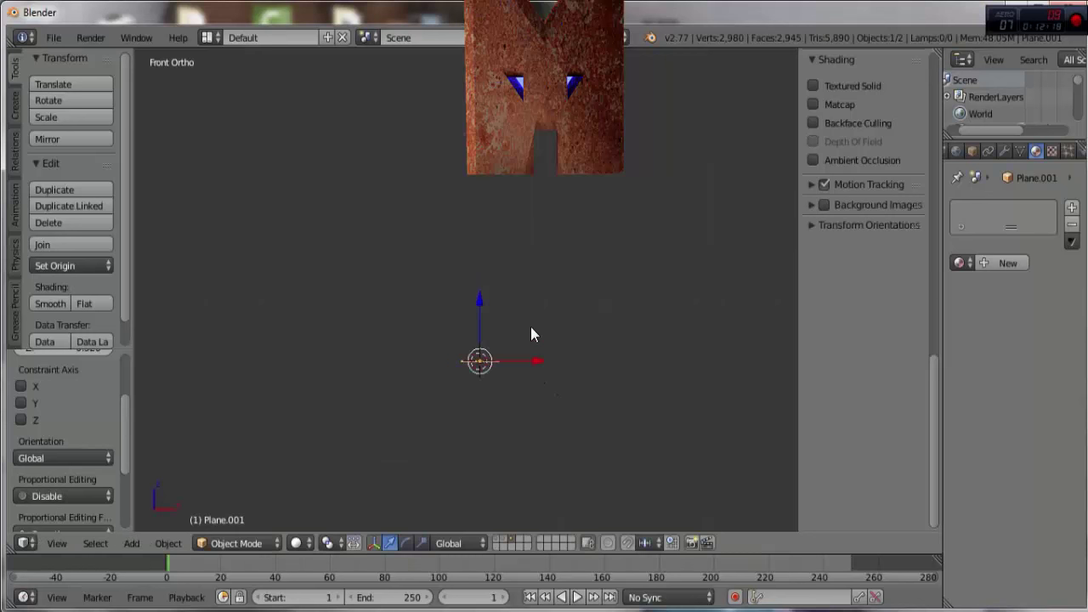
Step: Move the plane below and left of centre and set the 3D cursor to its right
click(605, 265)
key(g)
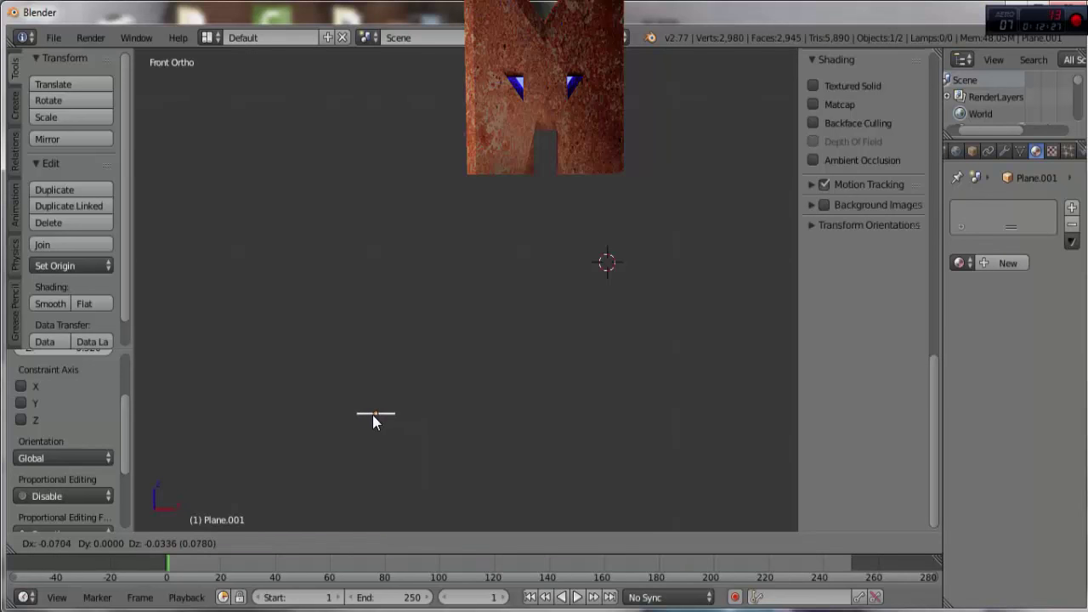
click(375, 415)
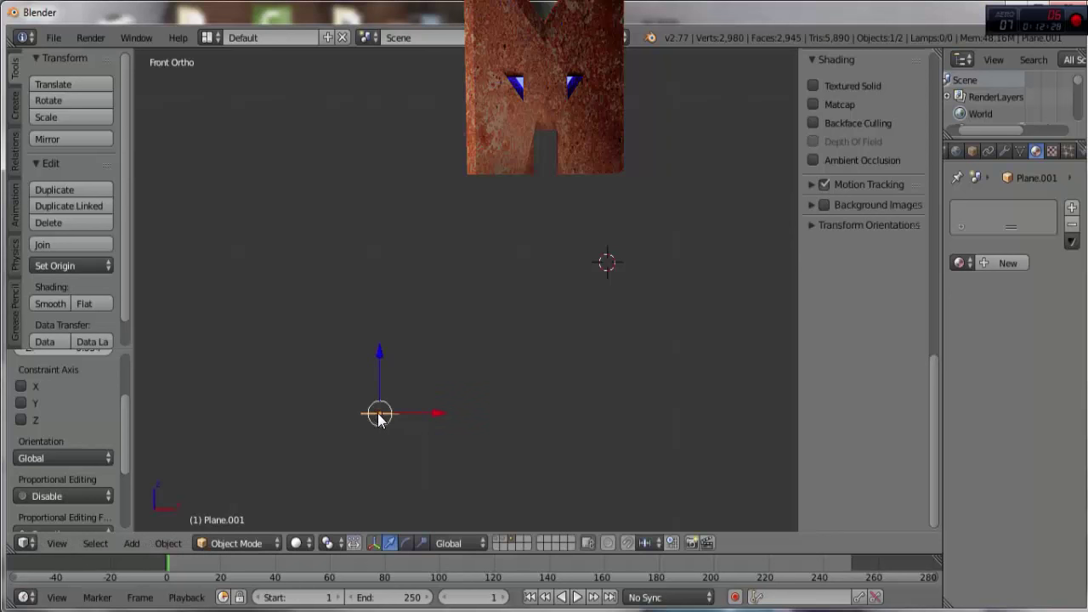
click(526, 413)
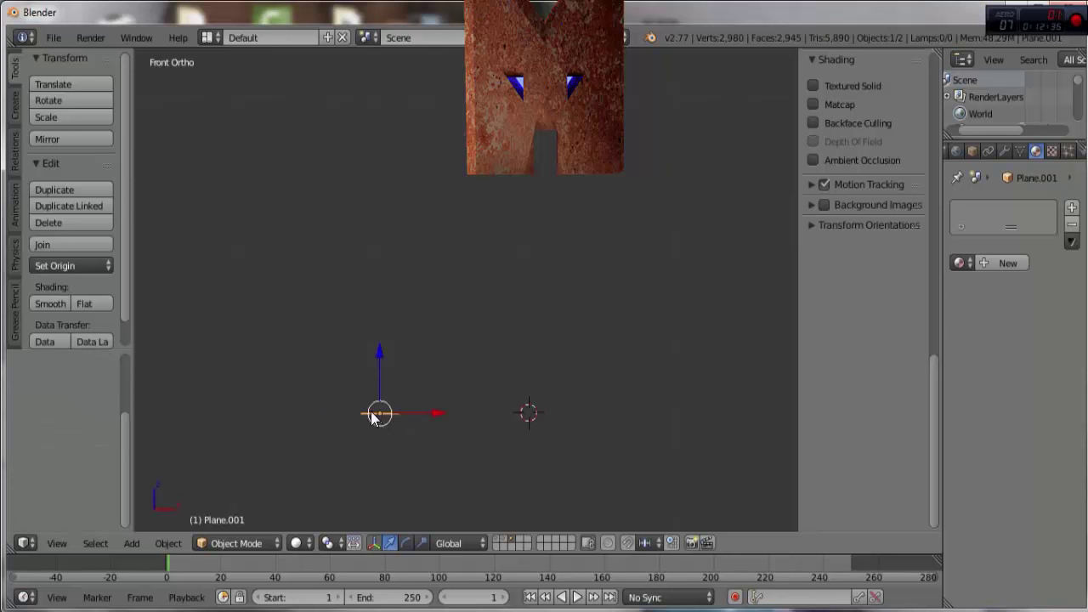
Step: Enter Edit Mode and inset the end face of the 90° arc
key(Tab)
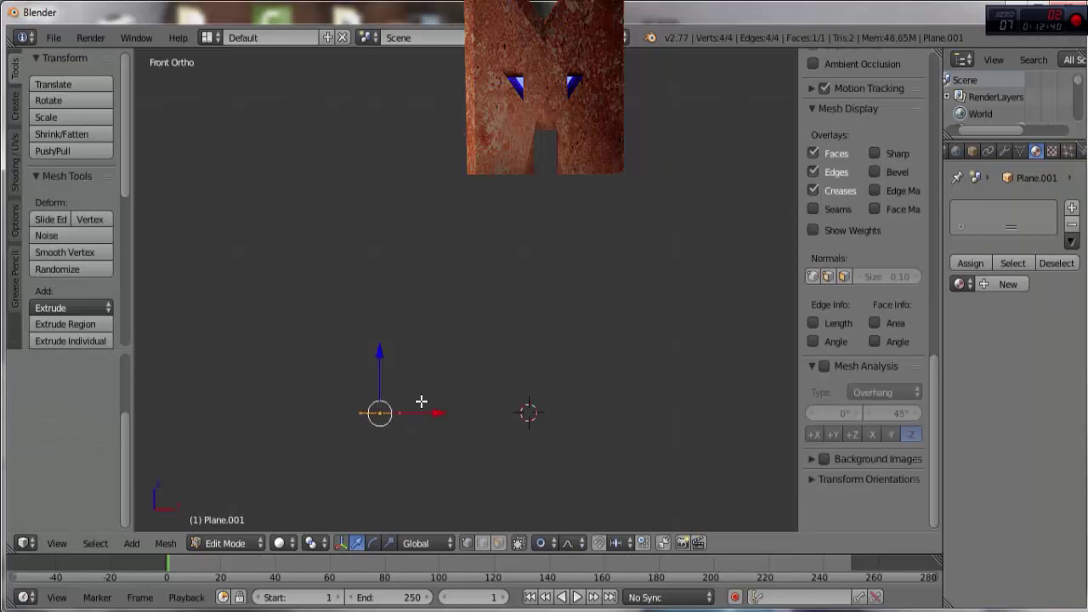
mouse_move(553, 343)
middle_down()
mouse_move(449, 371)
mouse_move(558, 356)
mouse_move(561, 382)
mouse_move(548, 383)
middle_up()
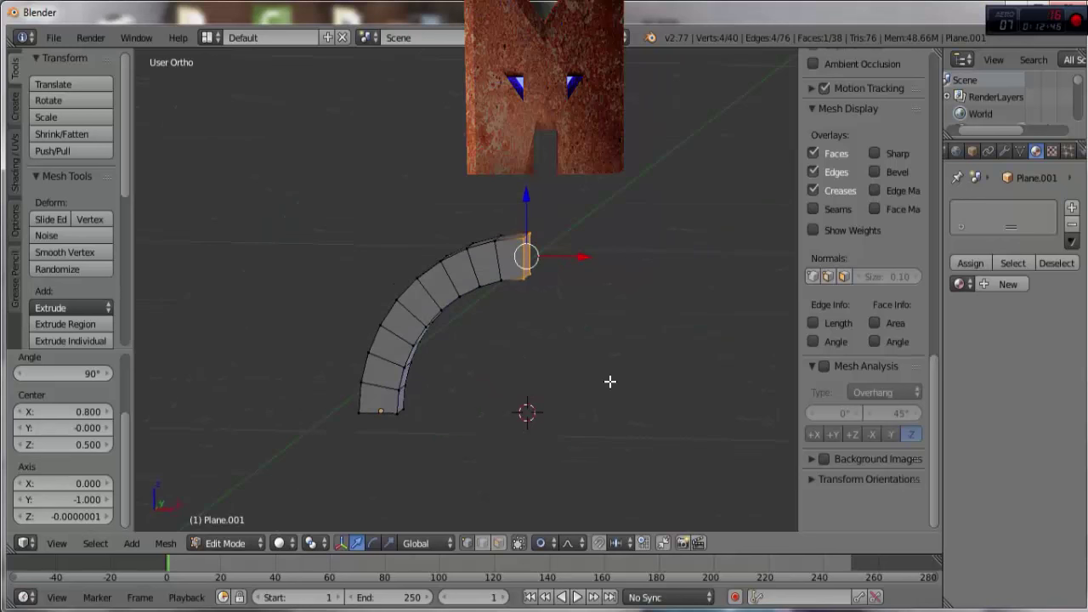
key(i)
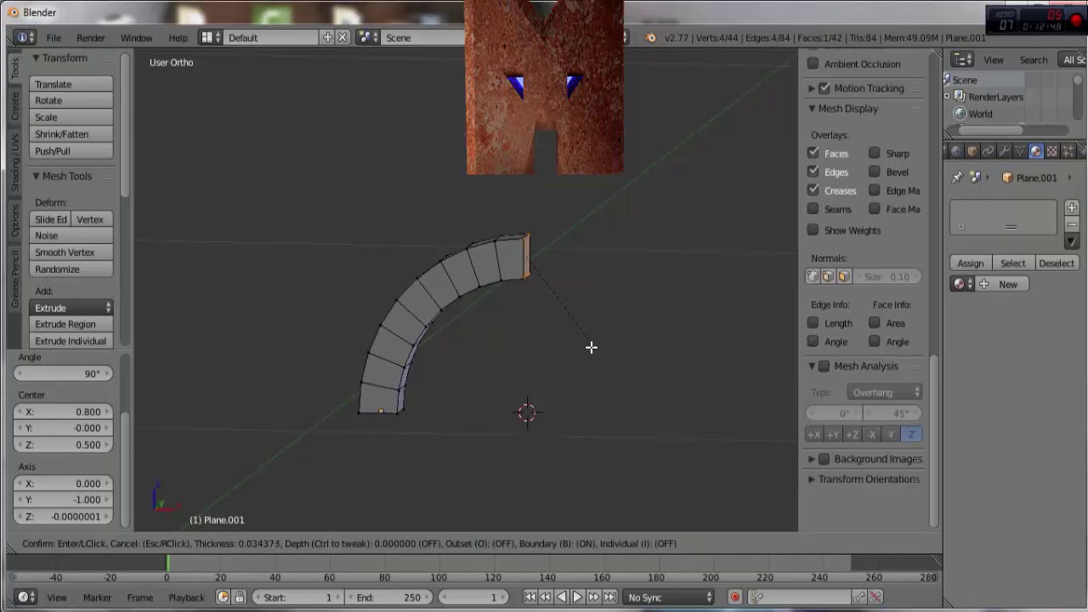
click(525, 259)
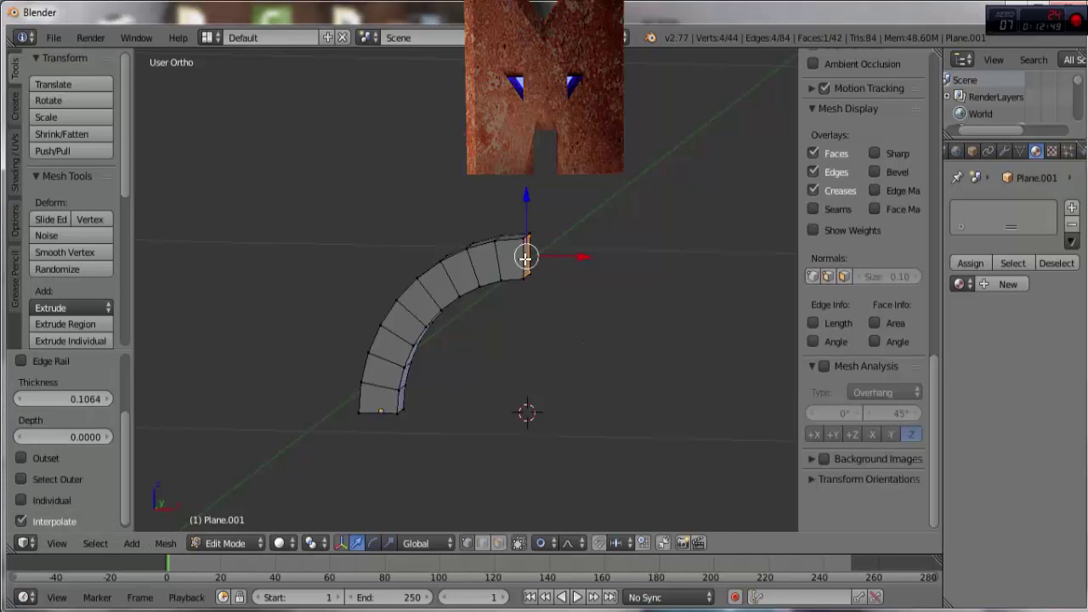
middle_drag(557, 327, 488, 329)
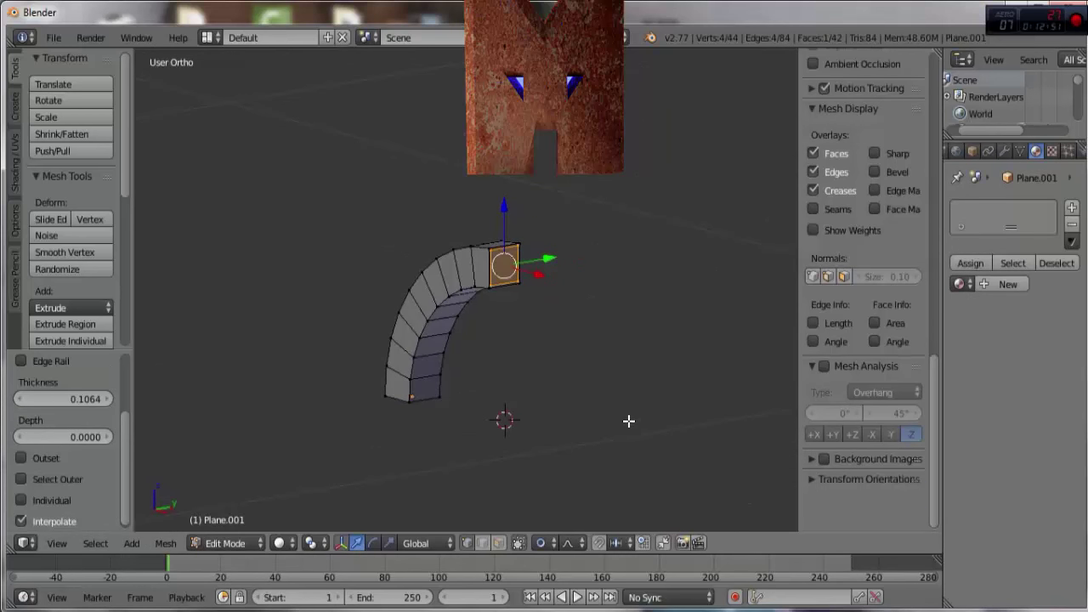
Step: Disable proportional editing, then scale the inset end face down and check side and front views
key(s)
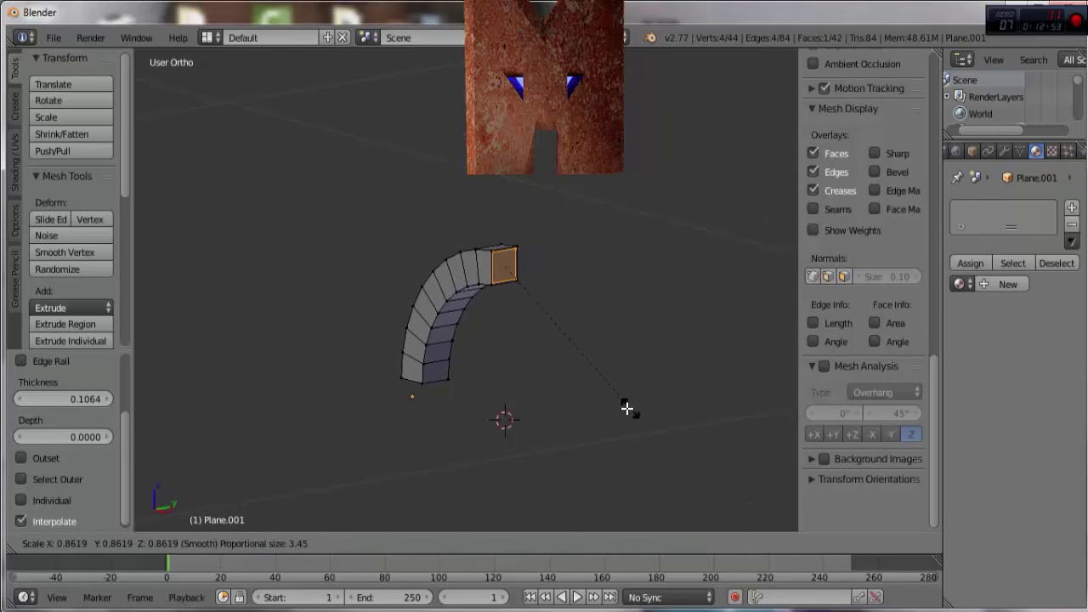
key(Escape)
click(544, 542)
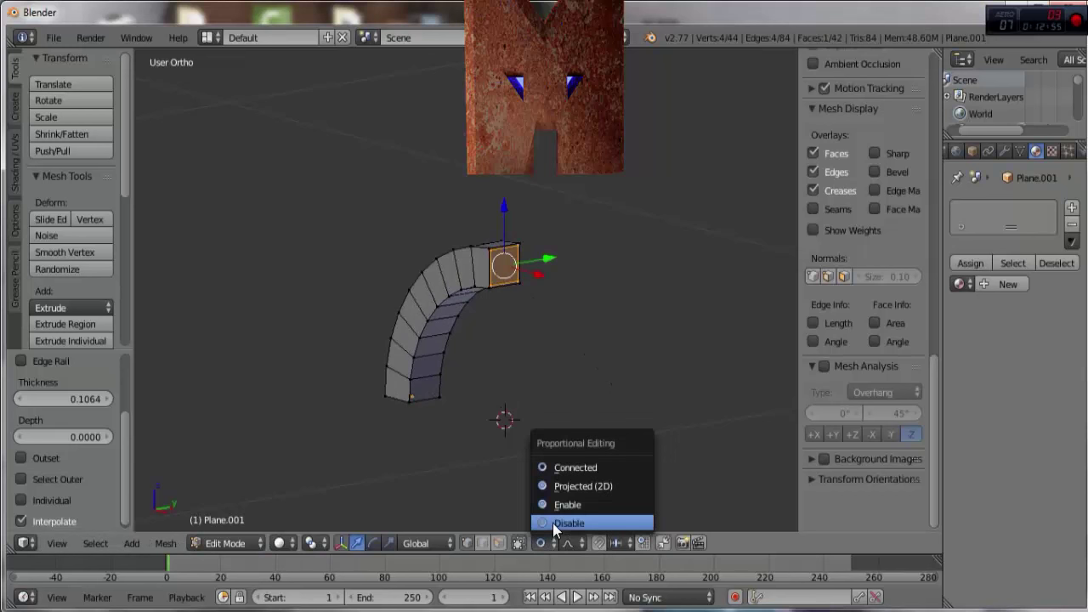
click(554, 523)
key(s)
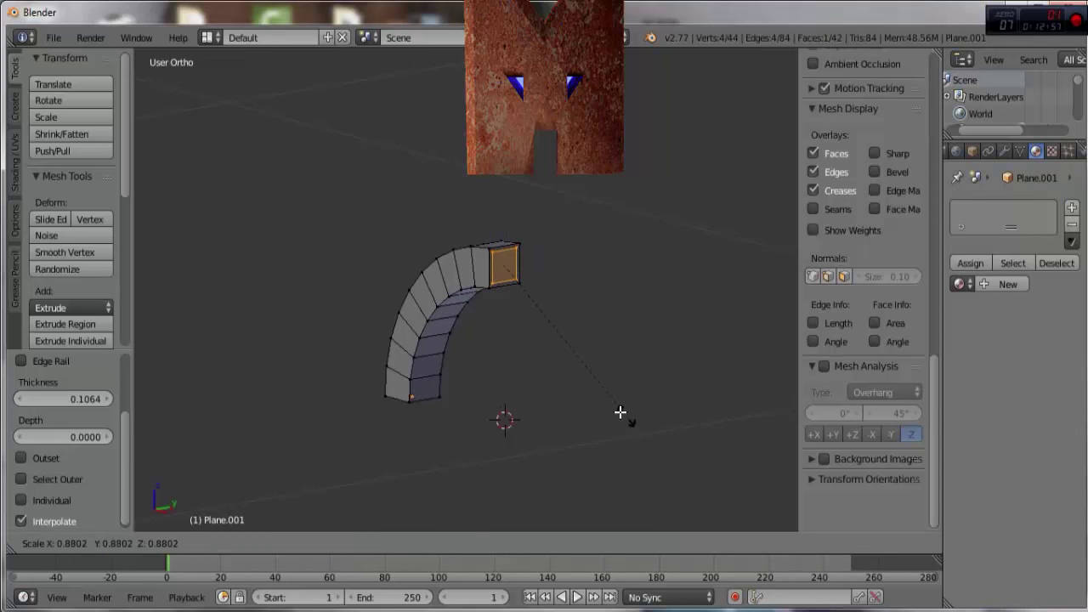
click(583, 408)
middle_drag(583, 408, 548, 380)
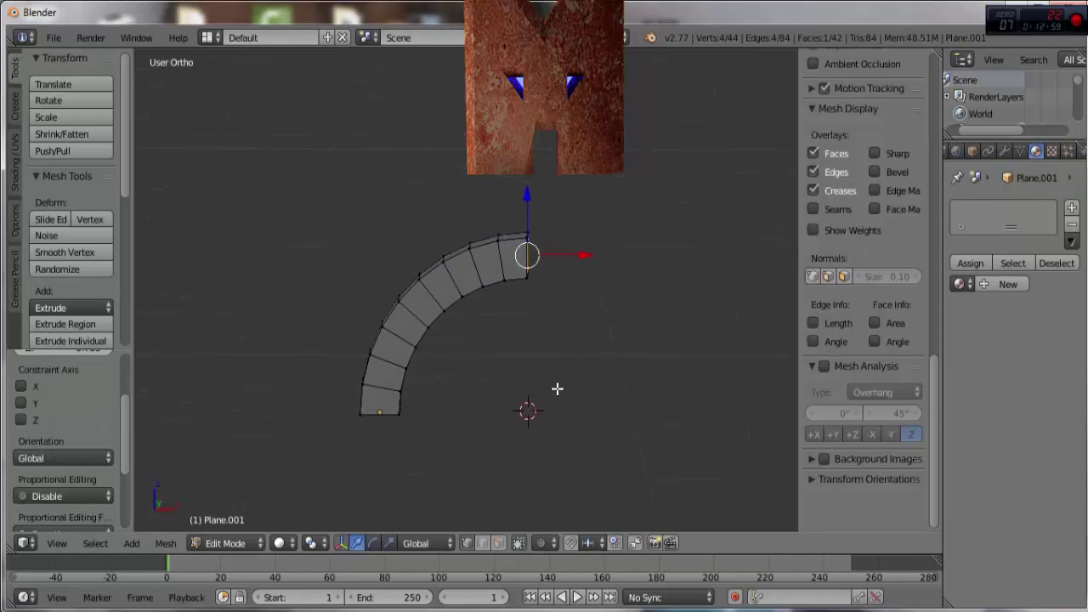
key(KP_3)
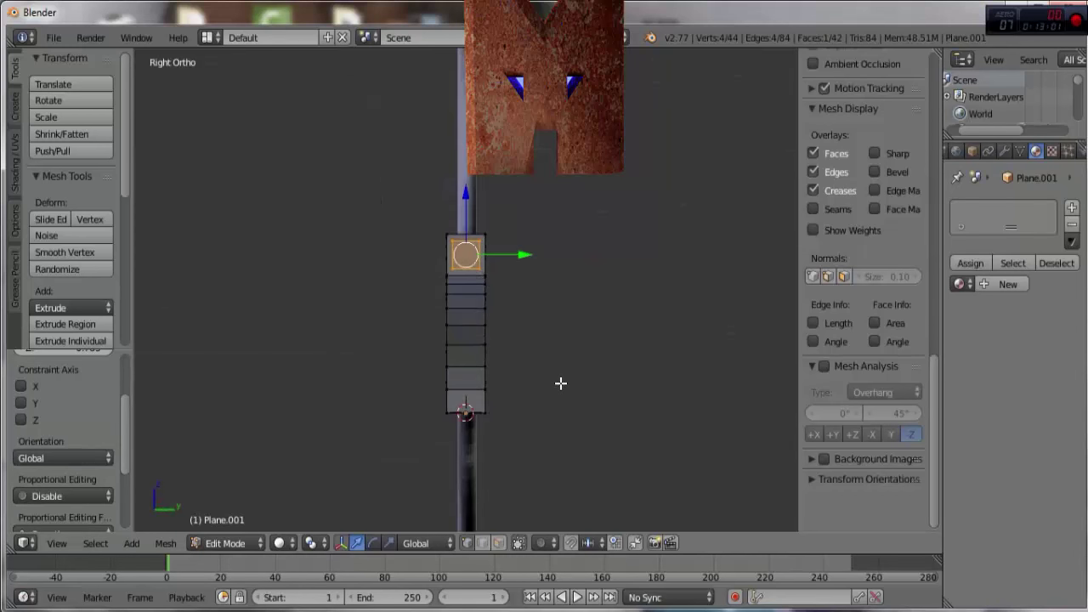
key(KP_1)
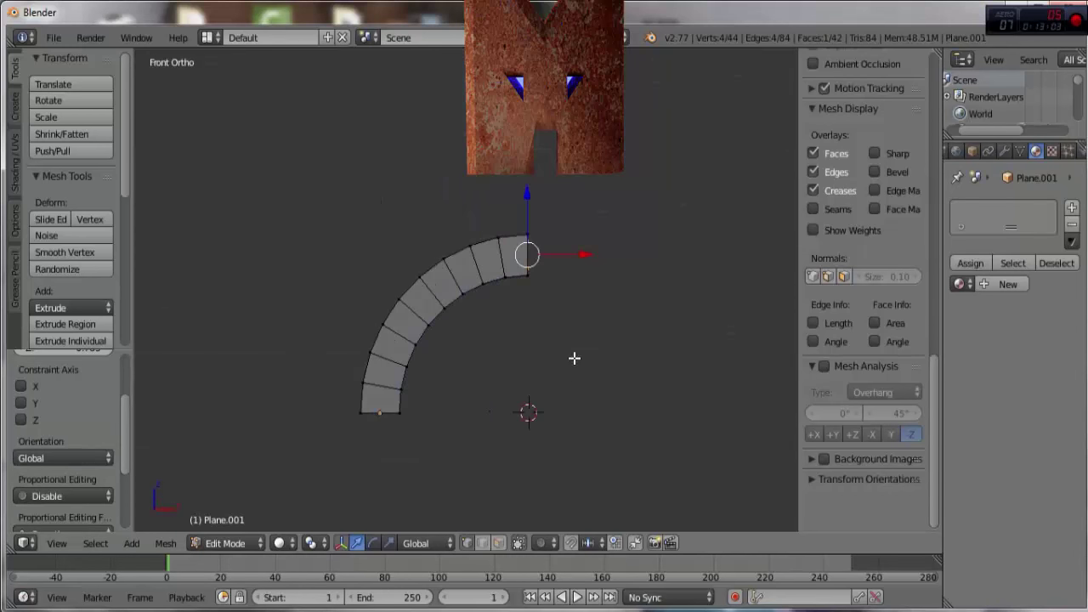
Step: Spin another 90° arc so the arch becomes a half ring
key(alt+r)
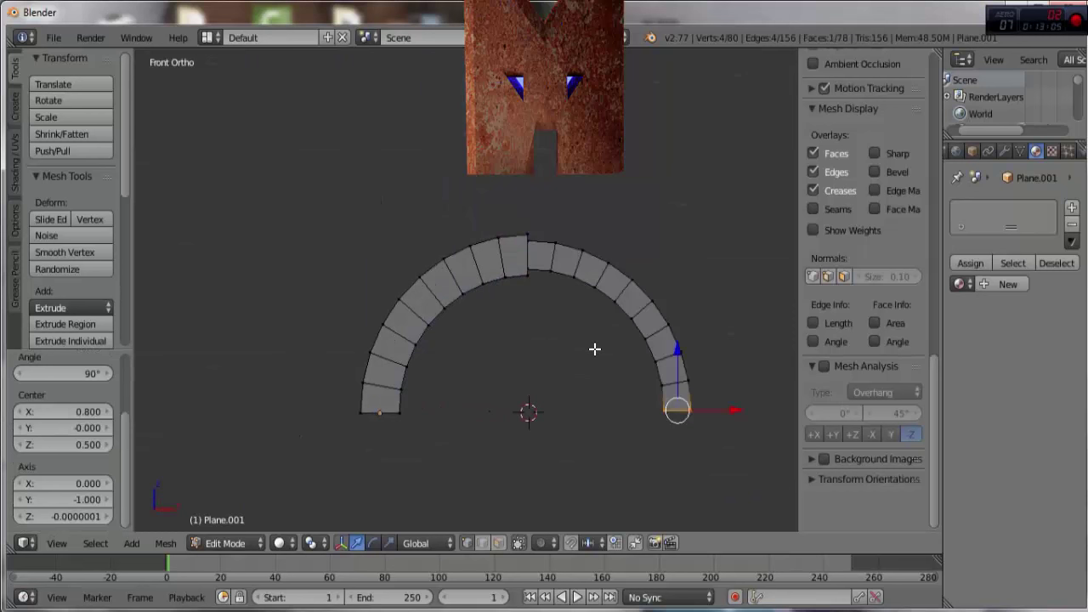
scroll(594, 348, down, 3)
scroll(594, 348, up, 3)
middle_drag(630, 419, 584, 212)
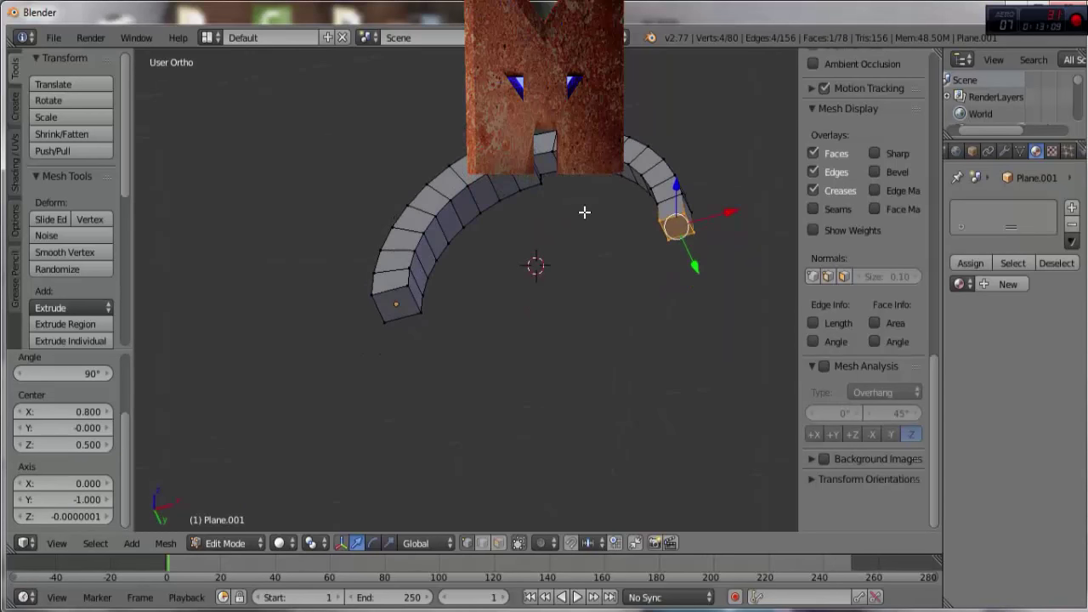
key(KP_1)
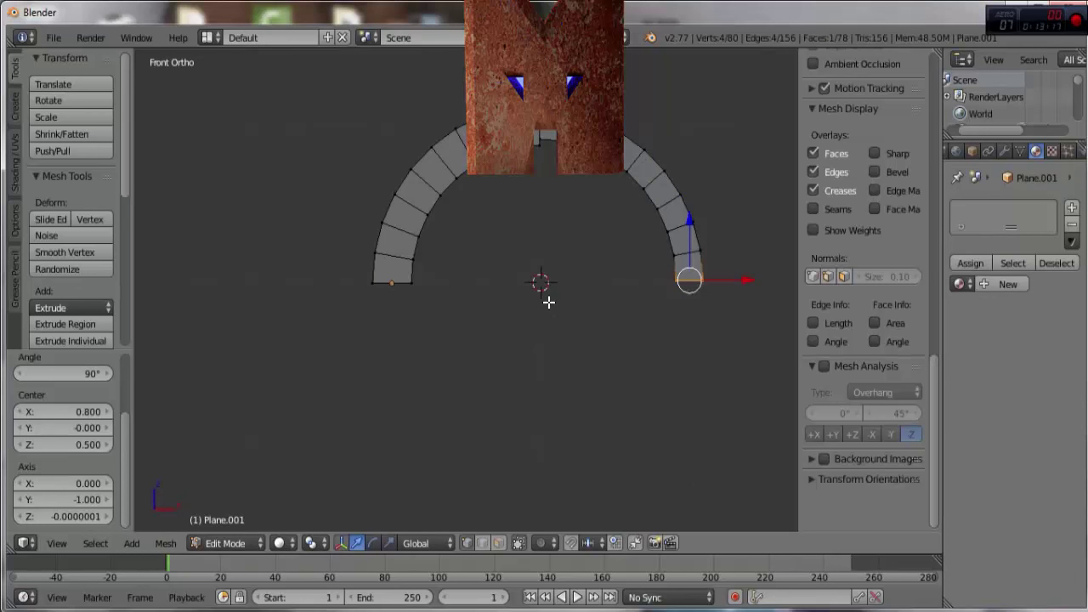
Step: Extrude the half ring's end face and scale it to 0.790
key(e)
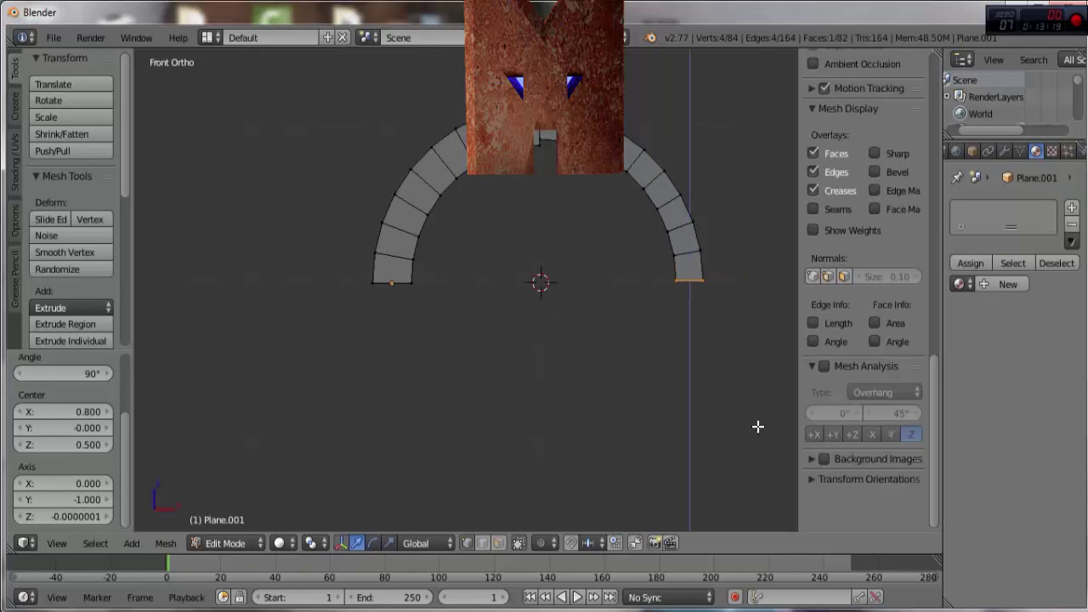
key(s)
click(736, 401)
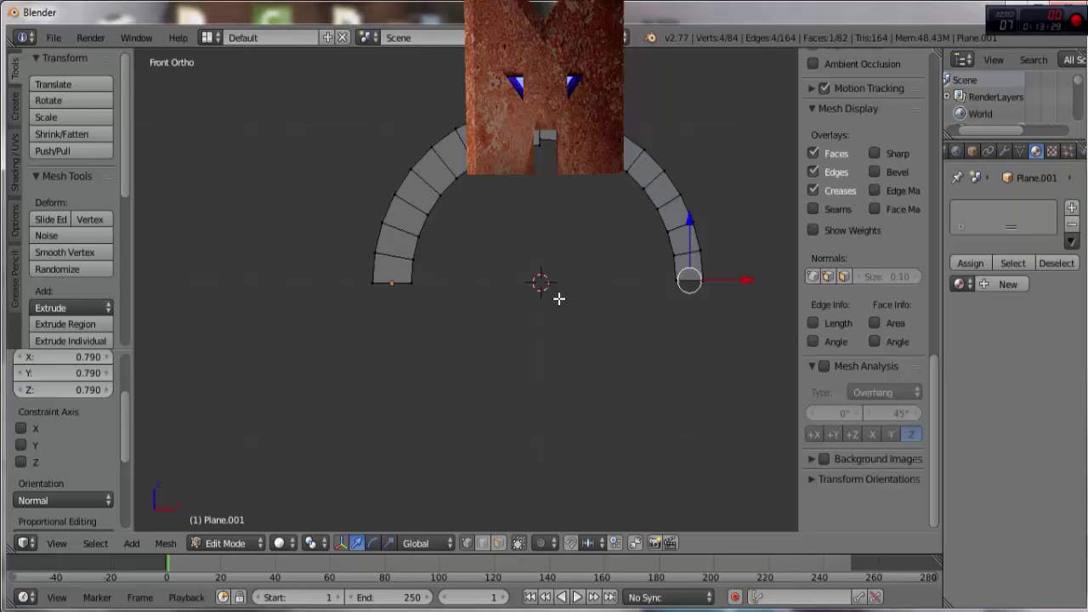
Step: Spin two more 90° arcs downward and along the ring bottom around new cursor centres
click(558, 298)
key(shift+r)
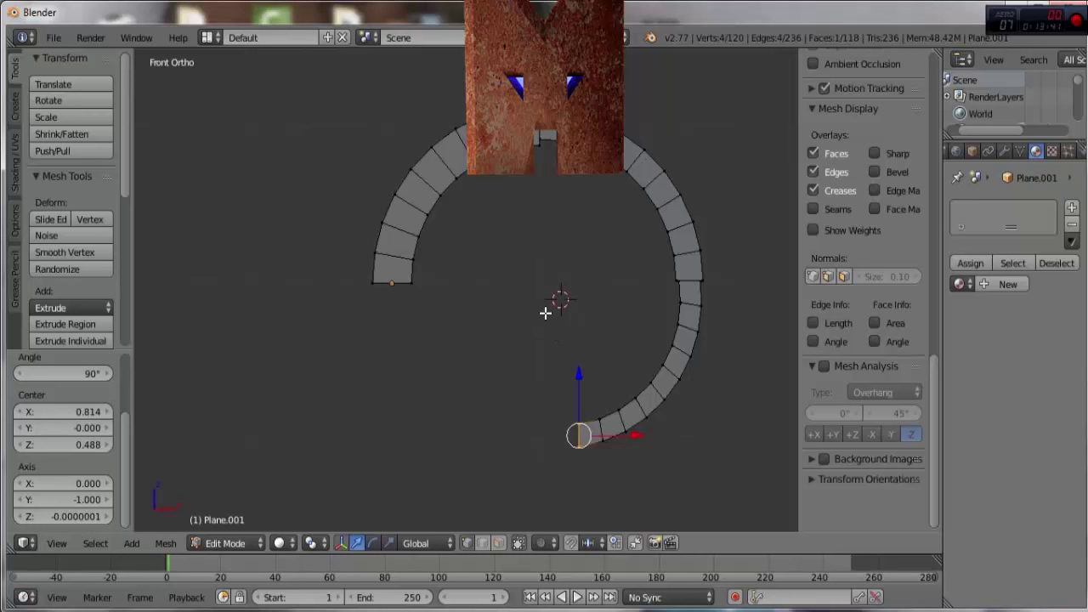
click(544, 313)
key(shift+r)
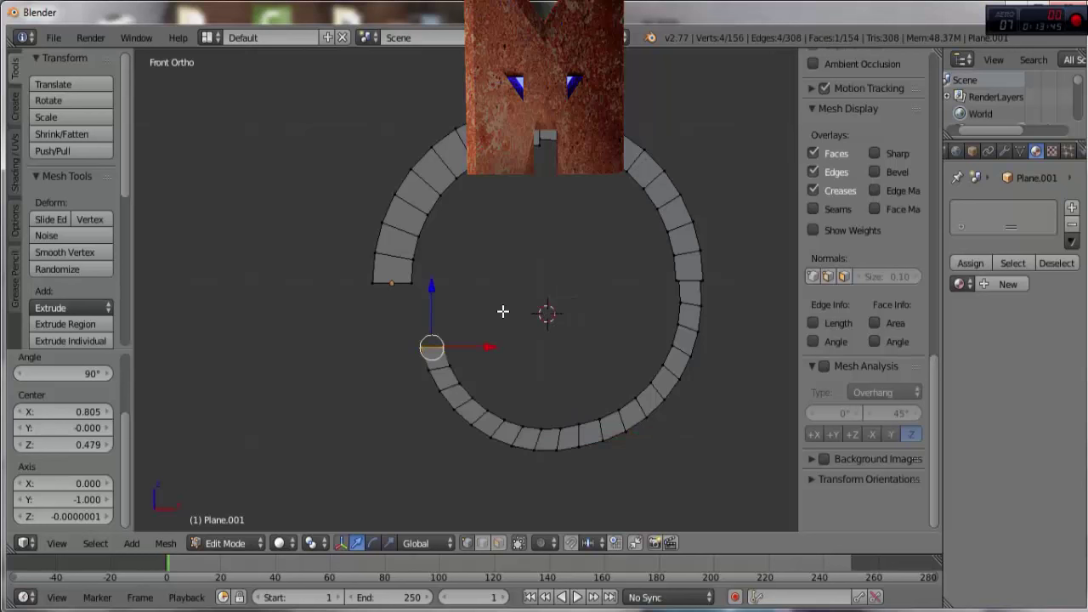
Step: Spin a 90° arc curling inside the ring around an inward centre, undoing and restoring it
click(525, 293)
key(shift+r)
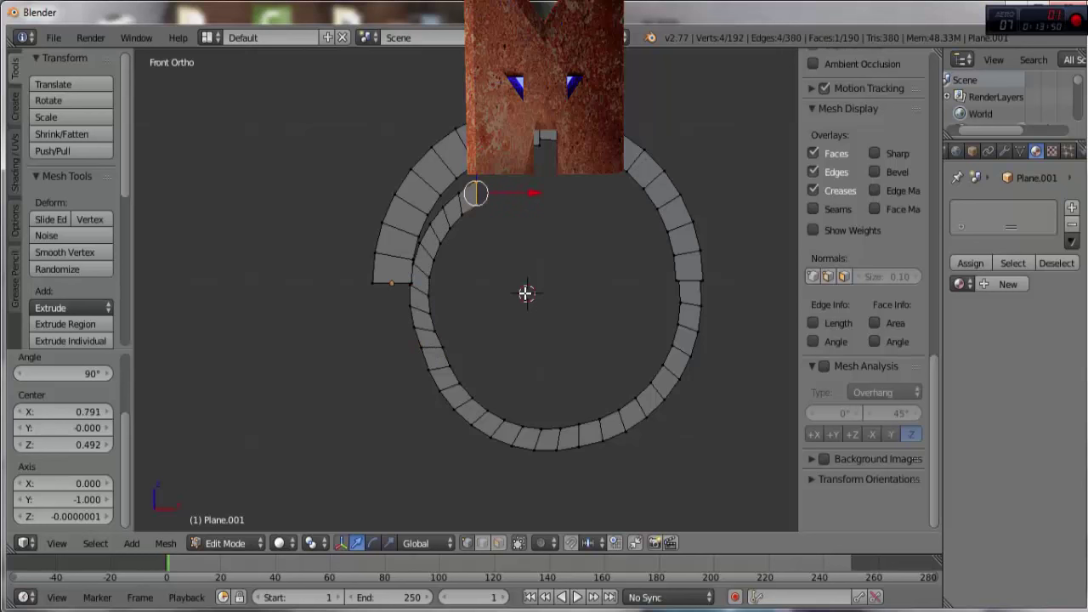
key(ctrl+z)
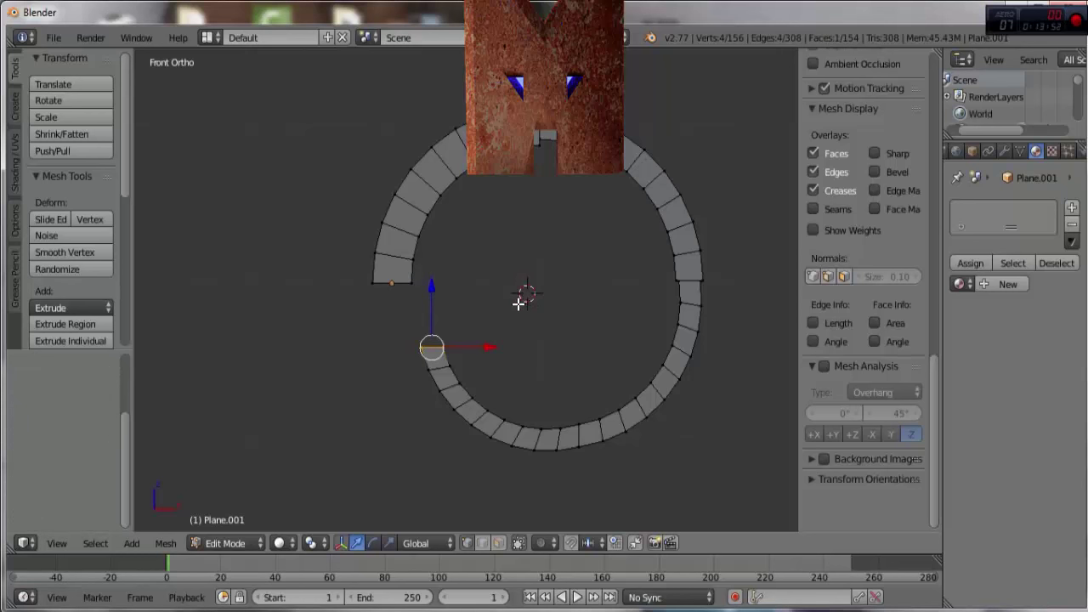
key(shift+r)
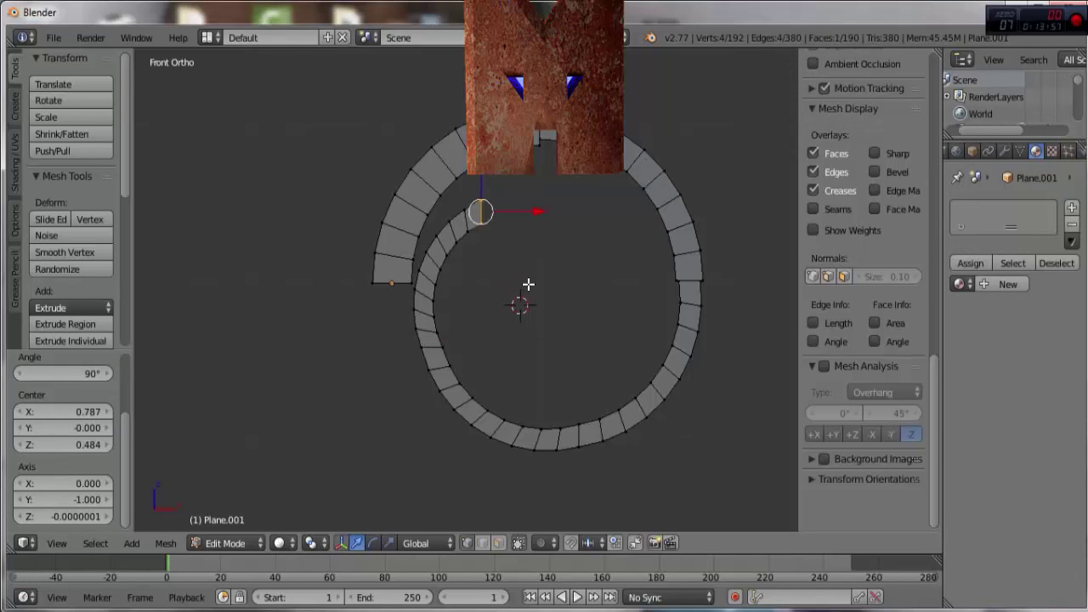
Step: Spin four more 90° arcs inward around repositioned centres, undoing the last one
click(528, 284)
key(shift+r)
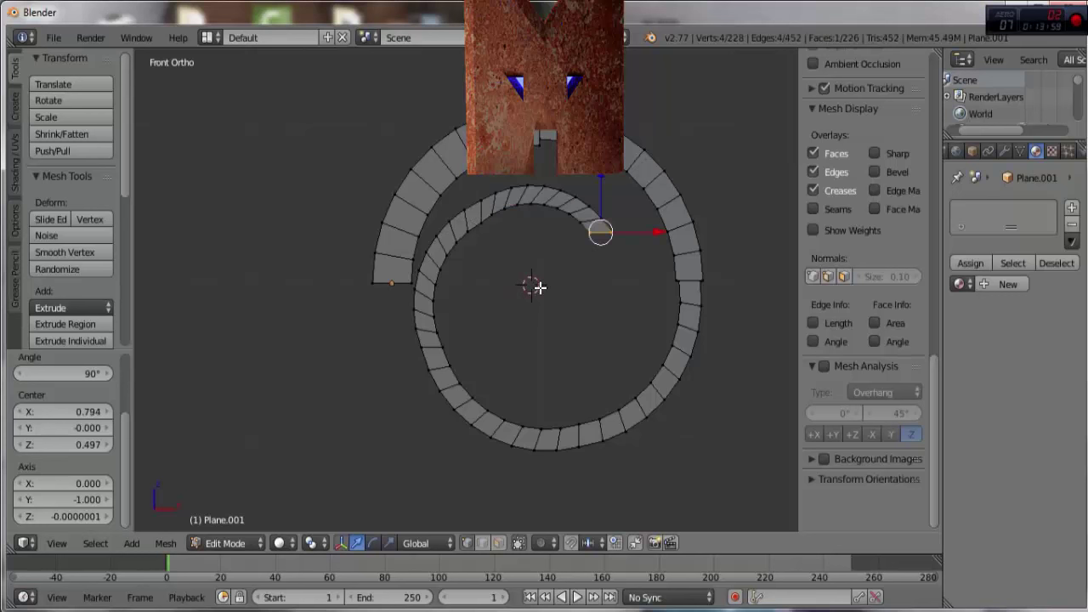
click(542, 295)
key(shift+r)
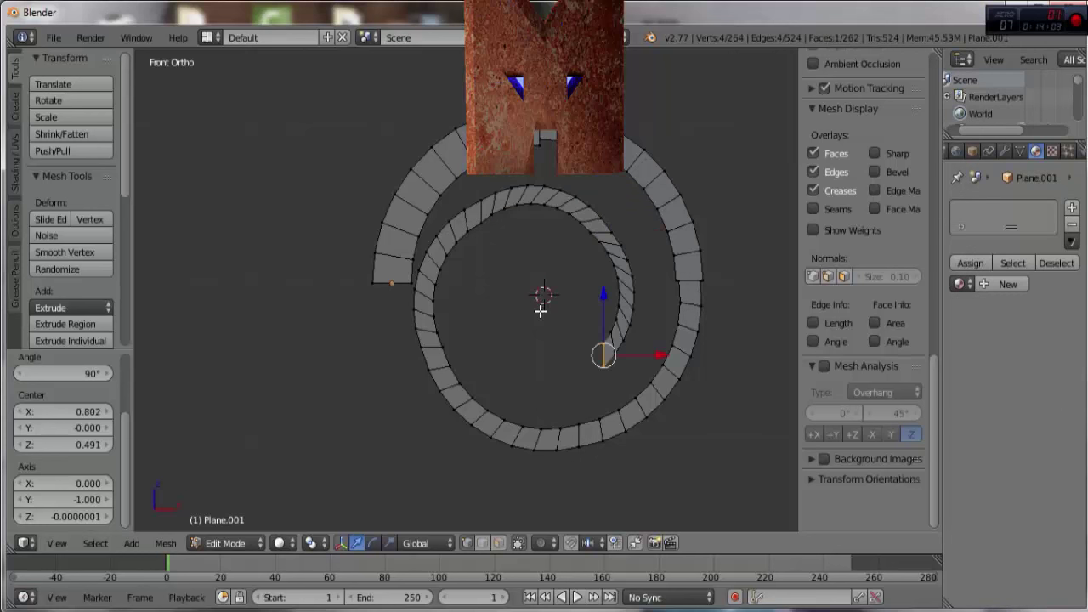
click(539, 313)
key(shift+r)
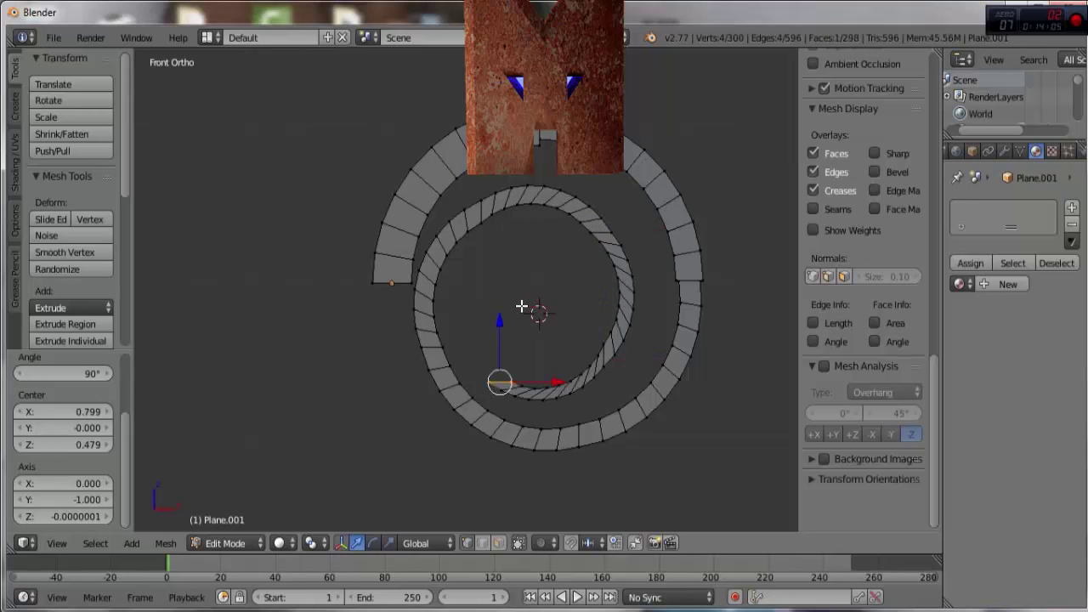
click(516, 306)
key(shift+r)
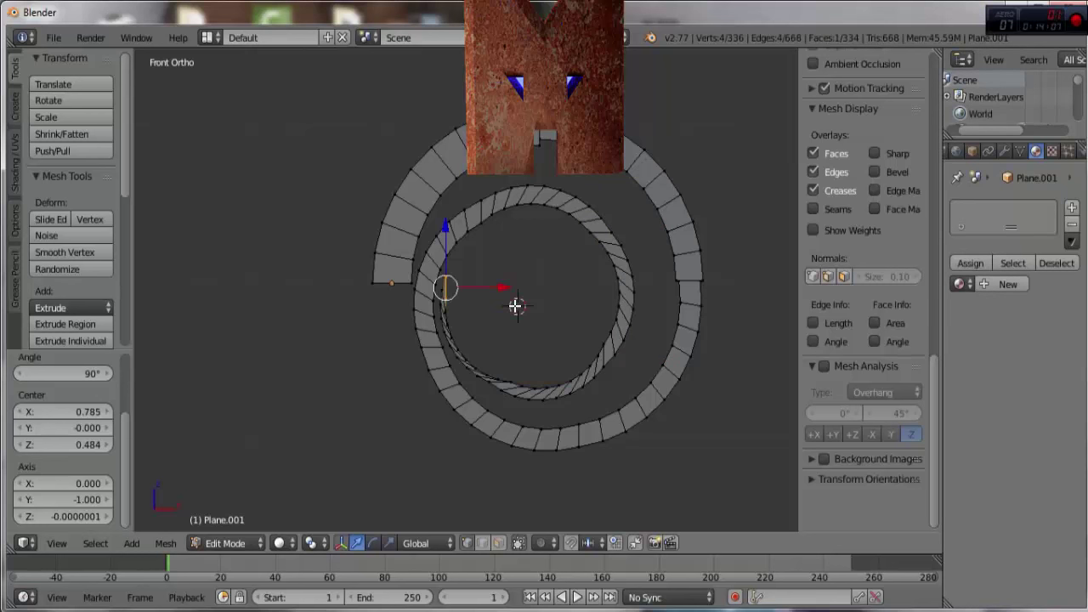
key(ctrl+z)
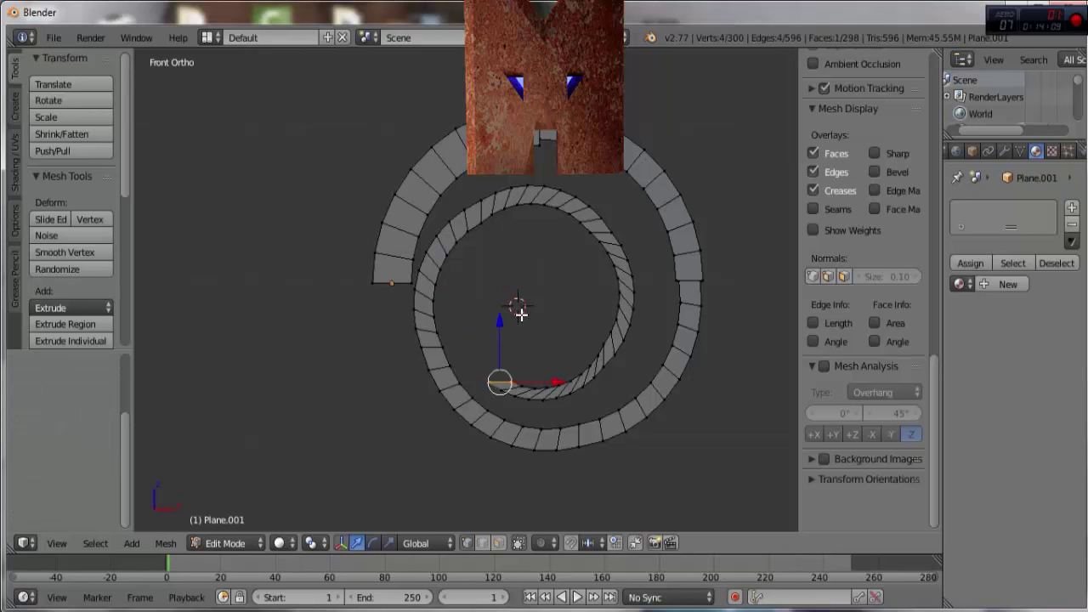
Step: Add several more quarter-turn arcs to the inner spiral, undoing misplaced ones
click(523, 315)
key(shift+r)
key(shift+r)
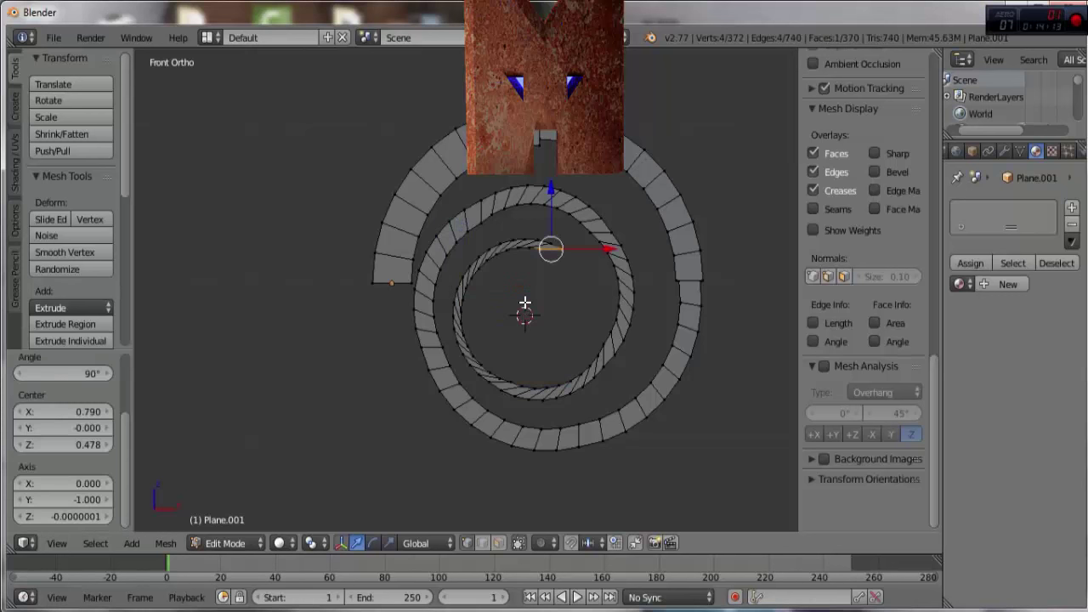
key(shift+r)
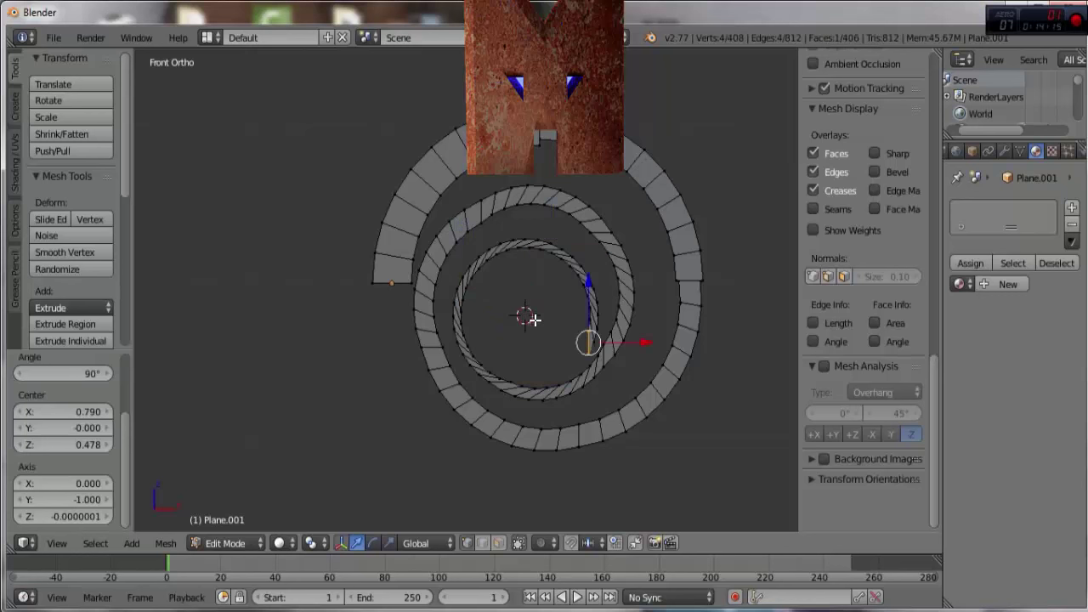
click(542, 326)
key(shift+r)
key(shift+r)
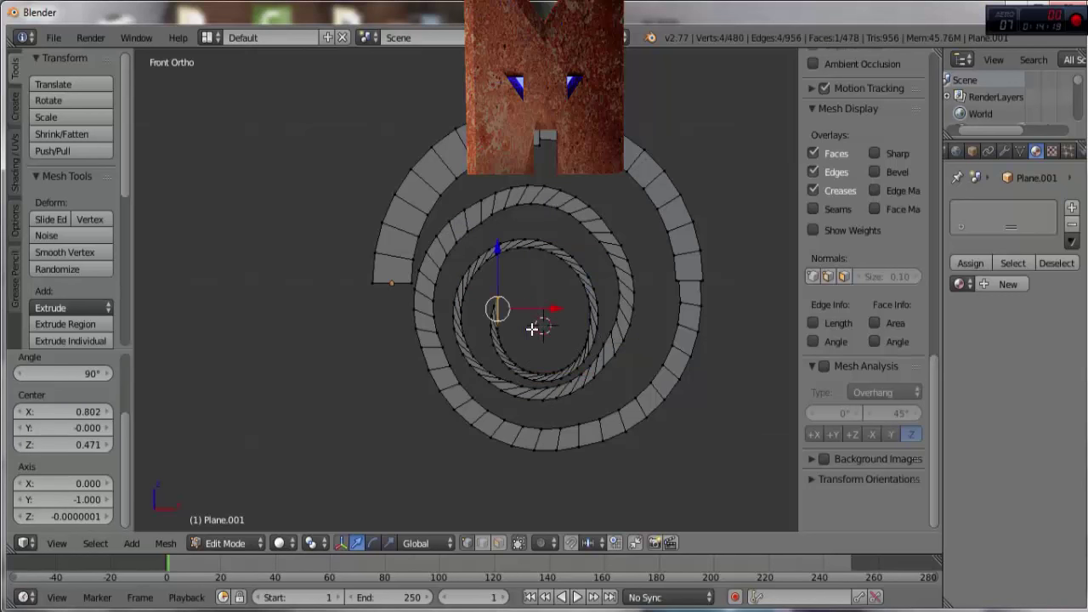
key(shift+r)
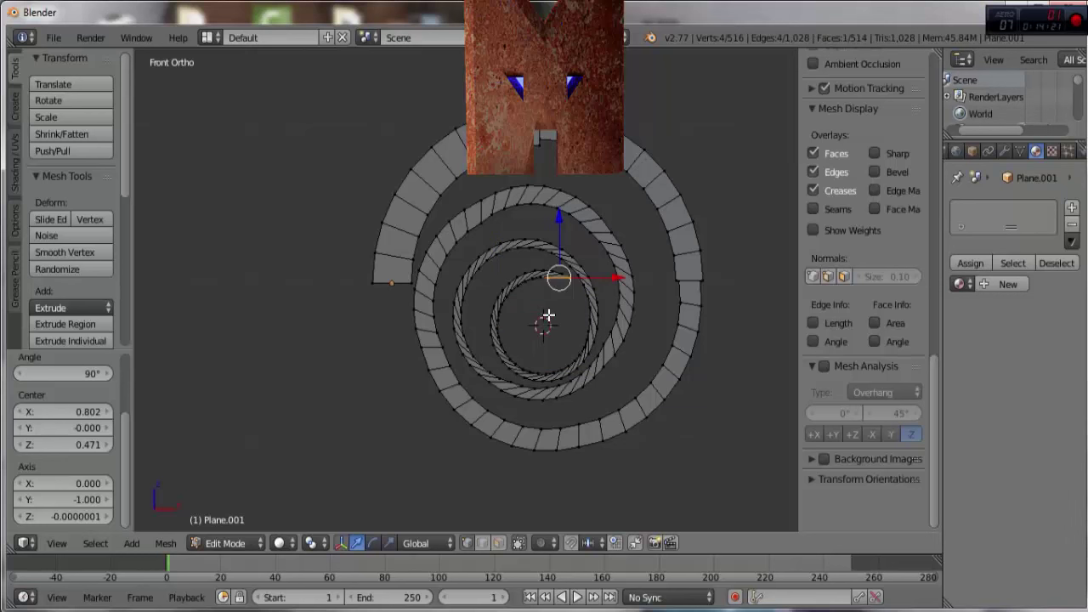
click(551, 313)
key(shift+r)
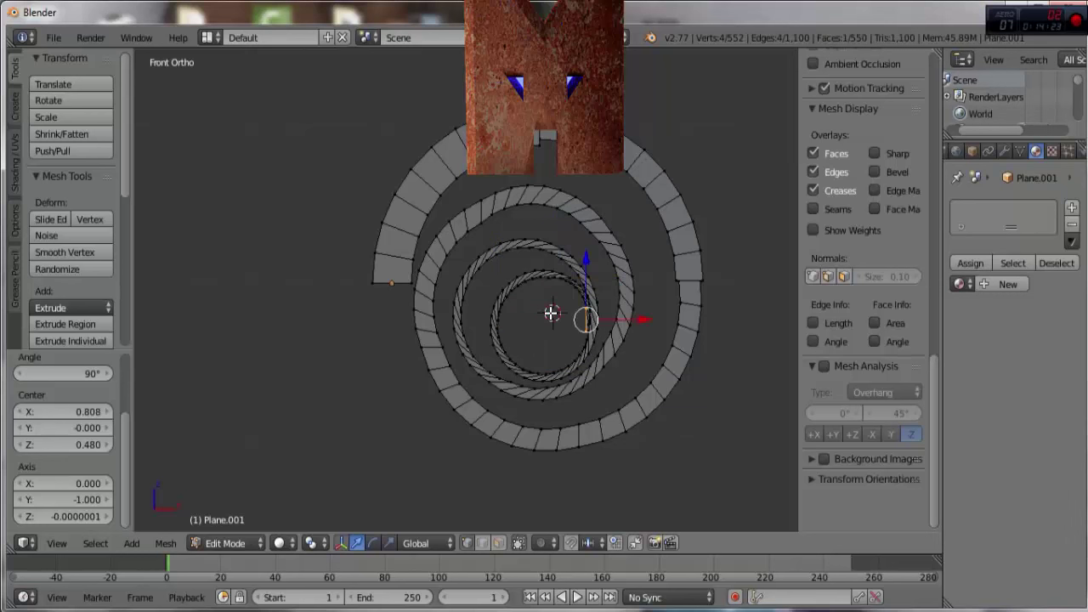
key(ctrl+z)
click(558, 302)
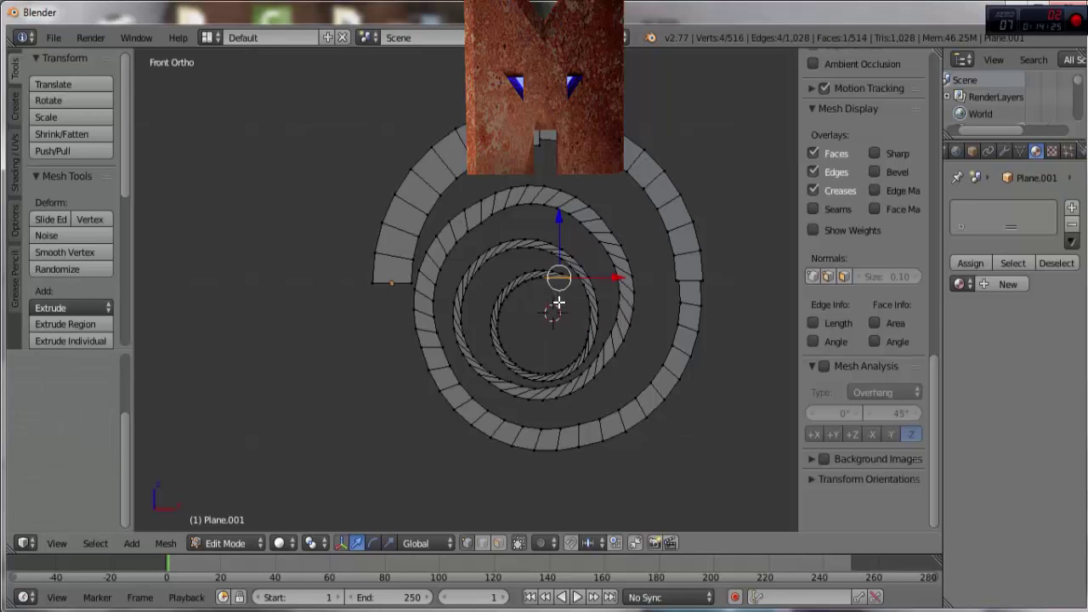
key(shift+r)
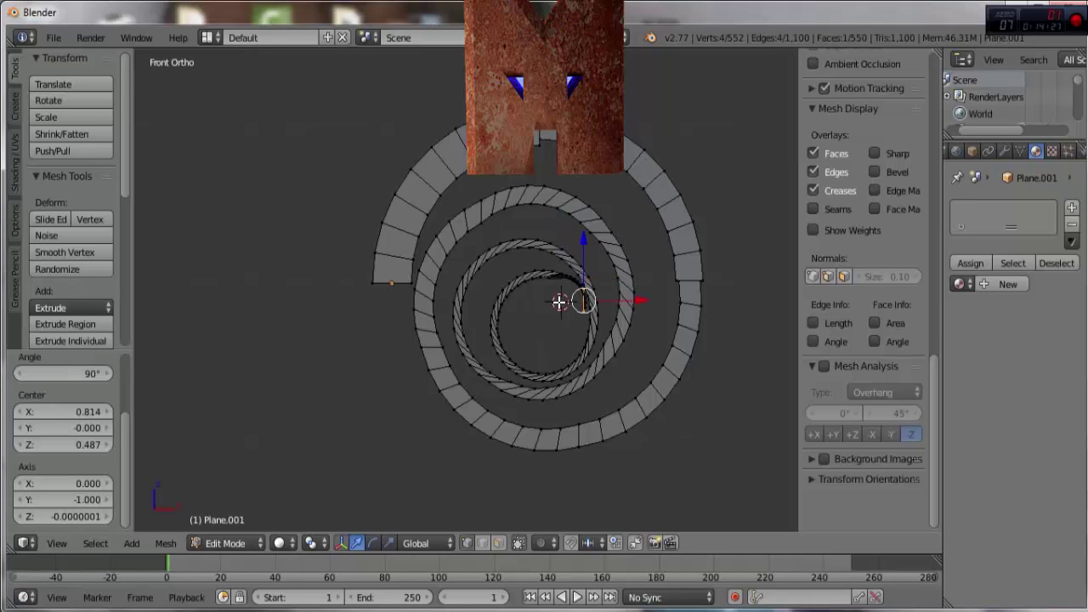
key(ctrl+z)
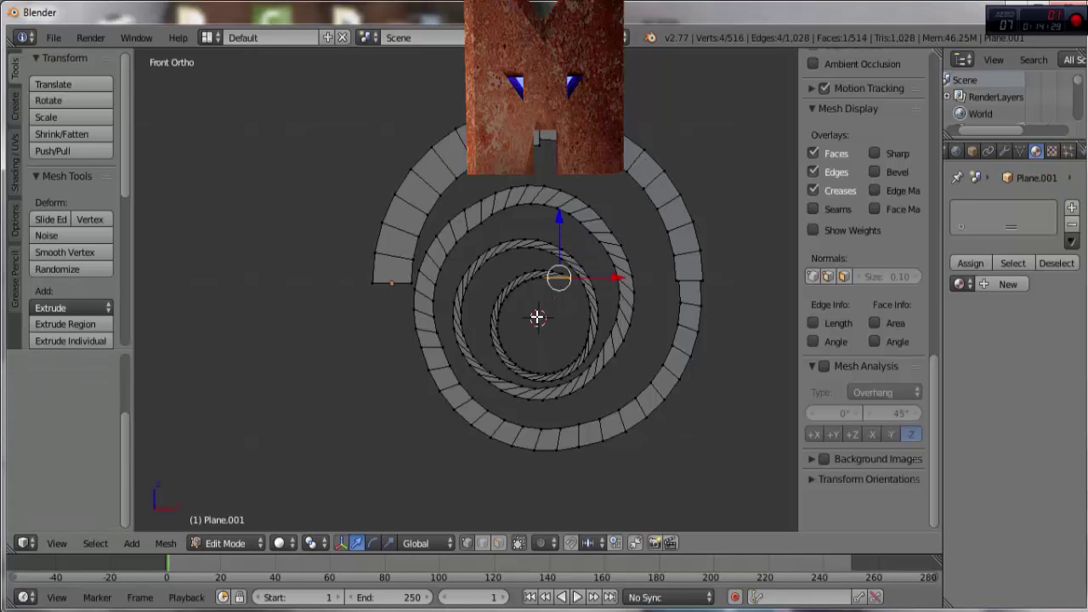
Step: Spin the final arcs around centres near the innermost turn to close the spiral's middle
click(537, 317)
key(shift+r)
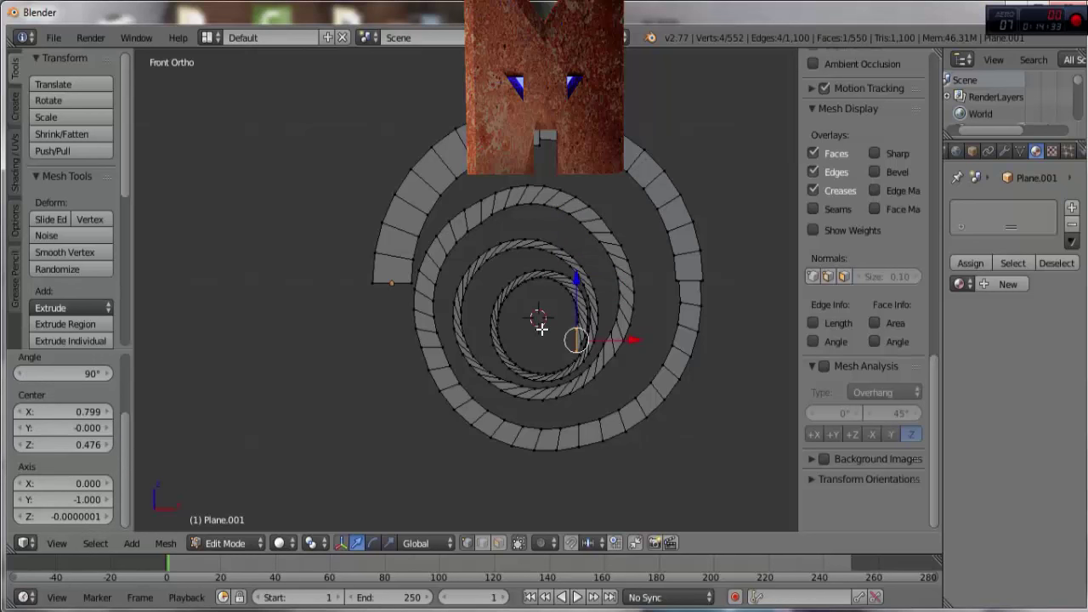
click(544, 329)
key(shift+r)
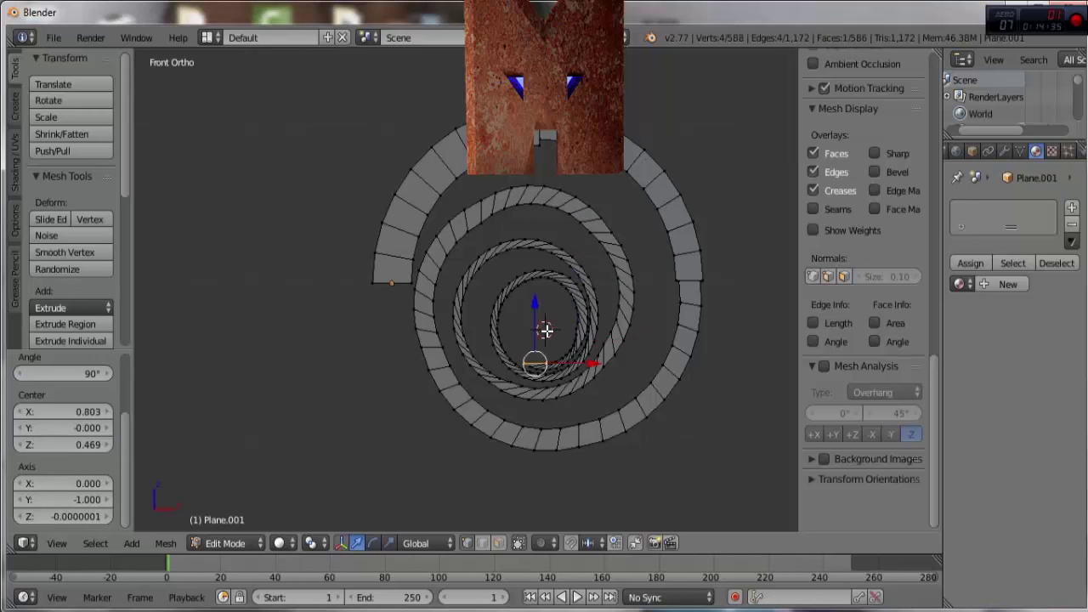
key(g)
key(z)
click(537, 339)
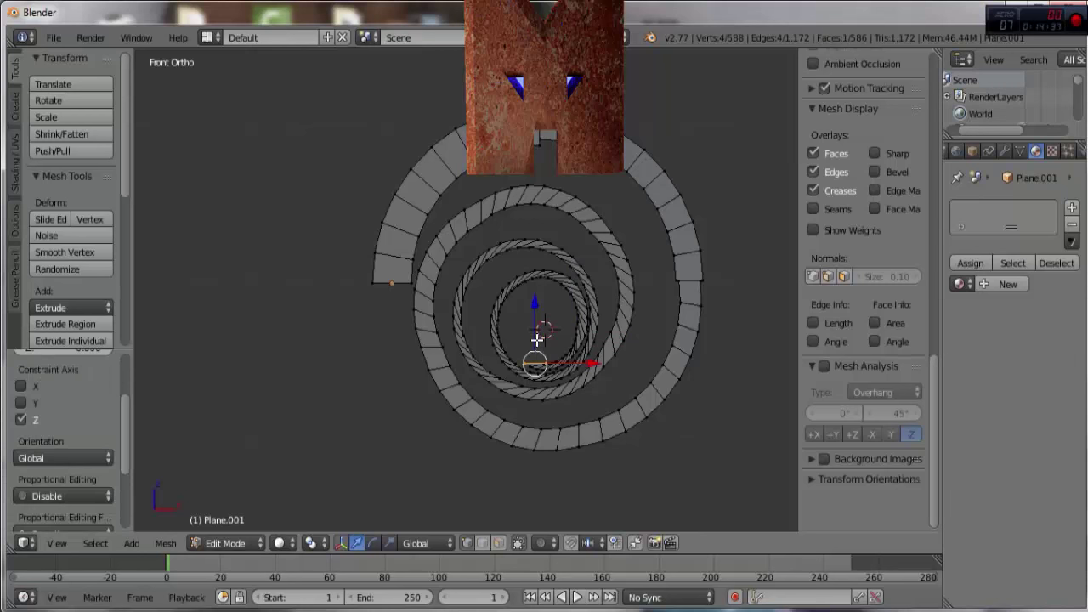
scroll(530, 340, up, 4)
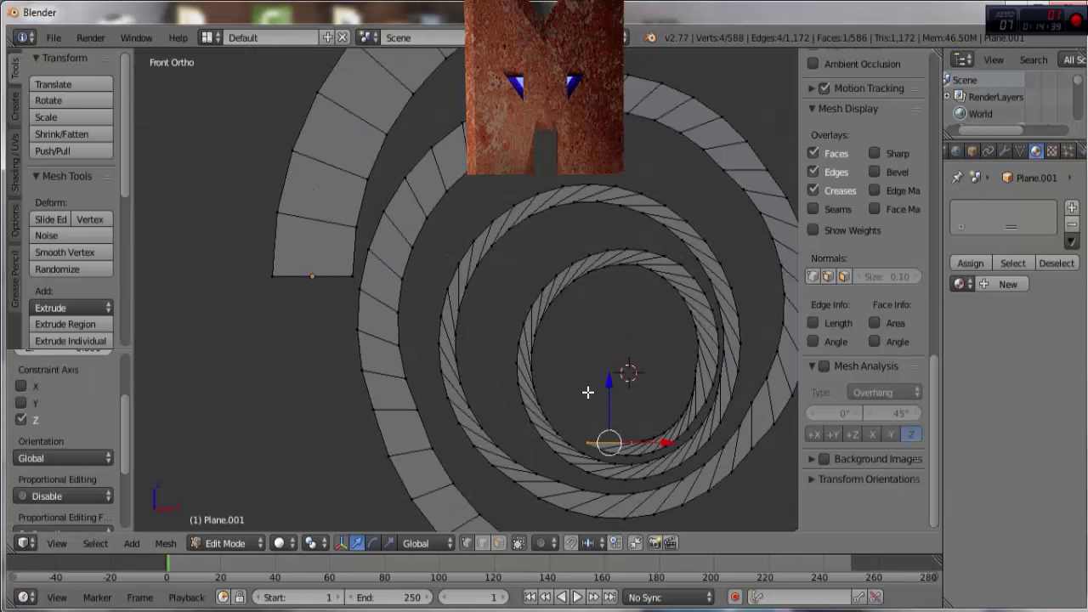
click(613, 401)
key(alt+r)
key(shift+r)
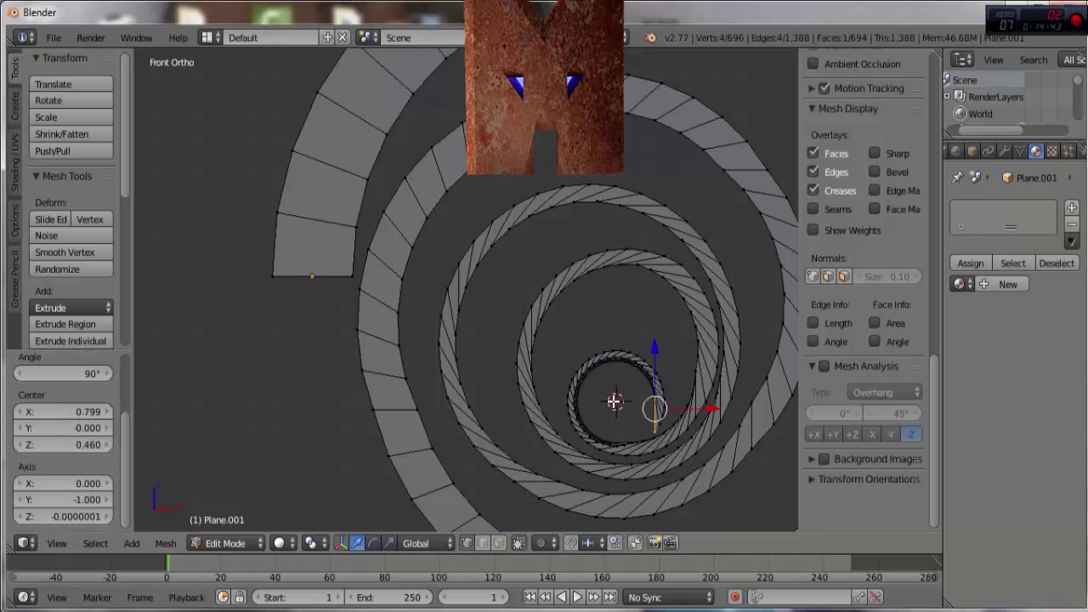
key(shift+r)
scroll(615, 388, down, 4)
Step: Orbit around the spiral in Object Mode from above and edge-on, pan it aside, and open the Add menu
key(Tab)
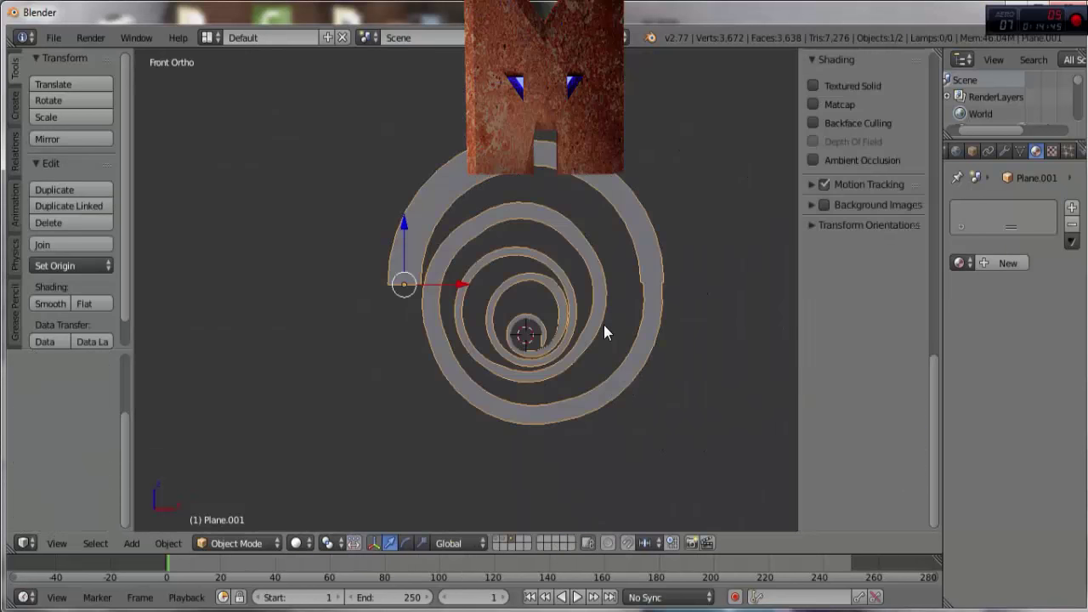
mouse_move(569, 350)
middle_down()
mouse_move(462, 302)
mouse_move(461, 371)
mouse_move(561, 382)
mouse_move(609, 337)
mouse_move(660, 340)
mouse_move(607, 309)
mouse_move(539, 321)
mouse_move(583, 355)
mouse_move(569, 287)
mouse_move(567, 296)
middle_up()
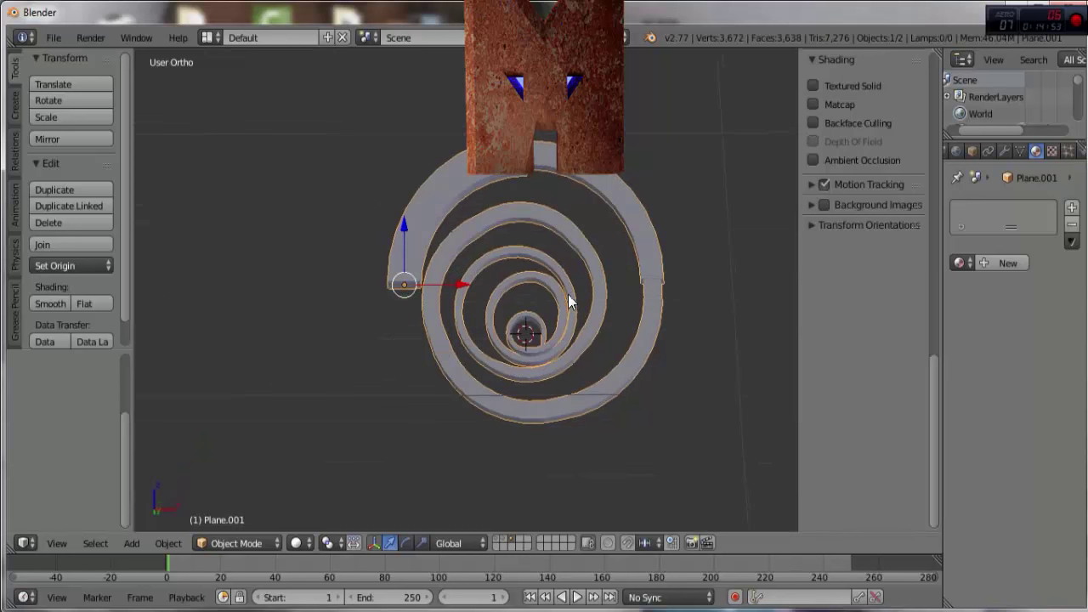
mouse_move(553, 330)
middle_down()
mouse_move(423, 338)
mouse_move(442, 355)
mouse_move(480, 352)
mouse_move(589, 230)
mouse_move(577, 208)
middle_up()
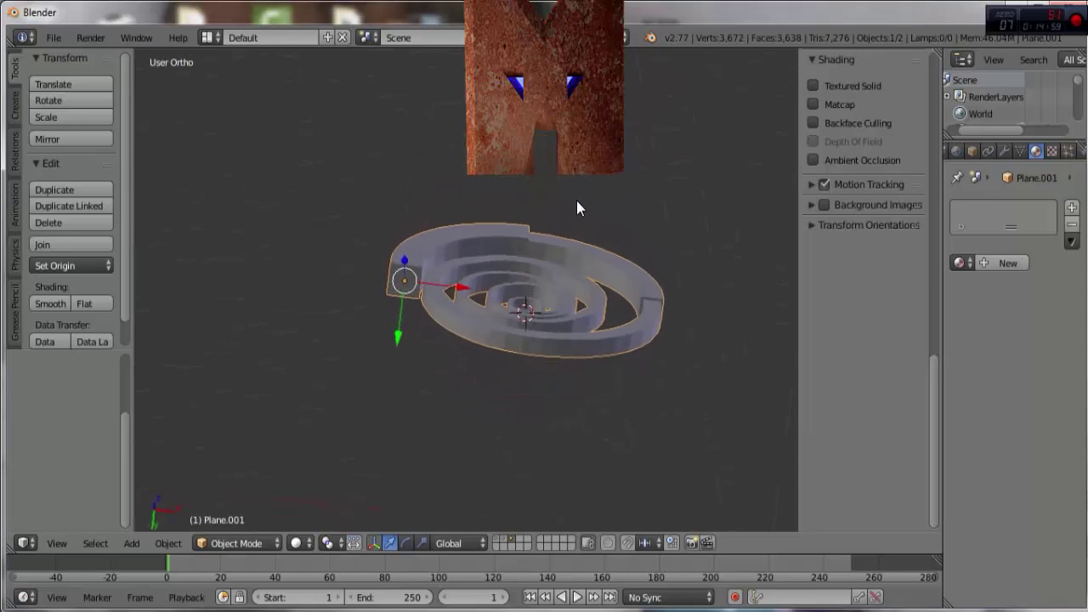
mouse_move(517, 340)
middle_down()
mouse_move(485, 243)
mouse_move(453, 207)
middle_up()
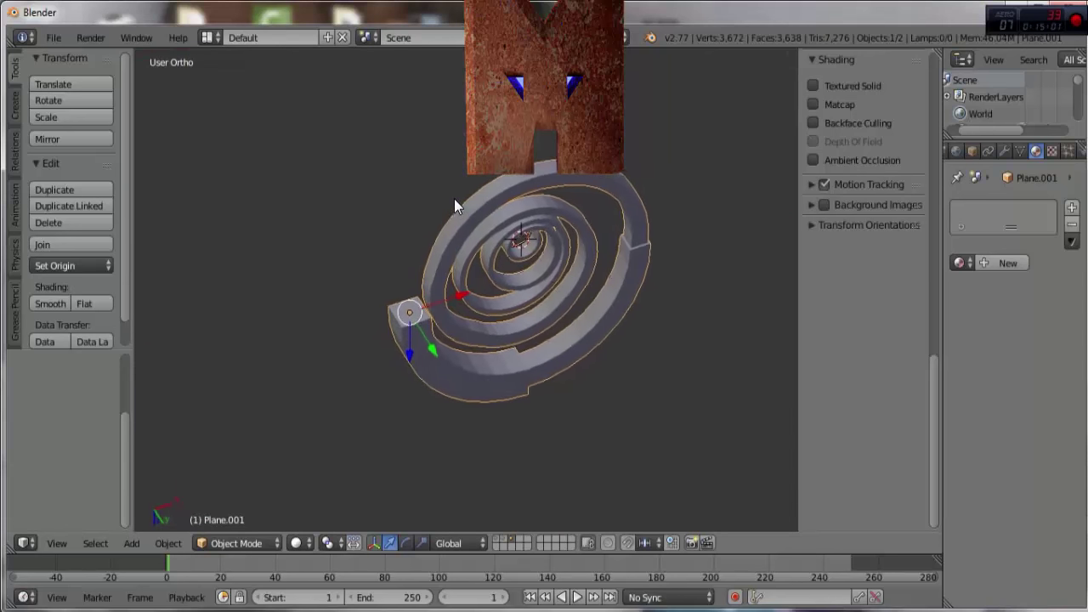
key(Tab)
key(Tab)
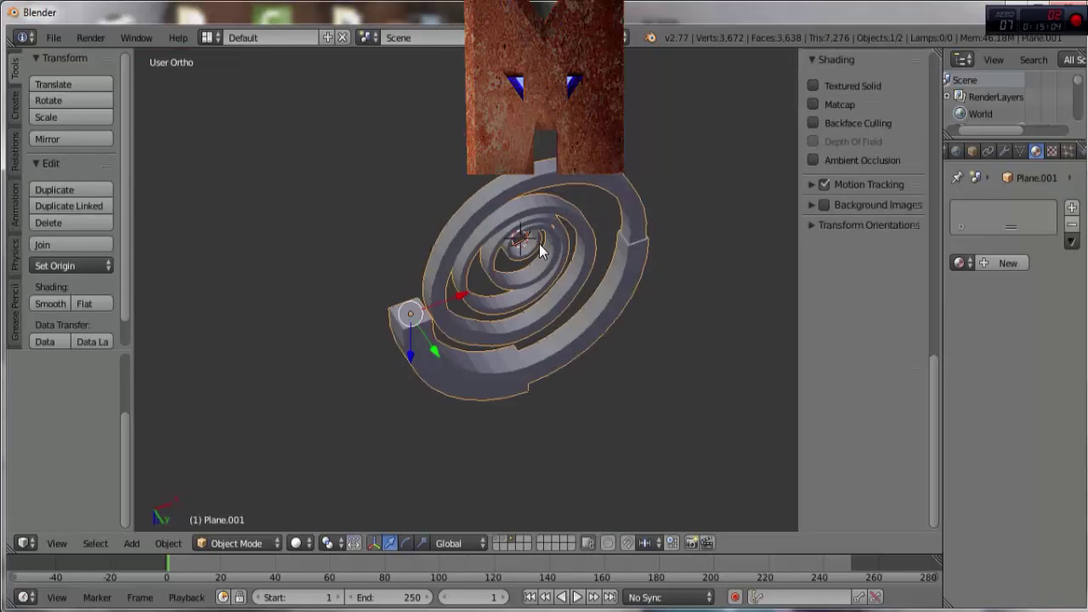
mouse_move(540, 246)
middle_down()
mouse_move(471, 336)
mouse_move(327, 369)
middle_up()
mouse_move(399, 272)
middle_down()
mouse_move(505, 280)
mouse_move(439, 219)
mouse_move(381, 187)
mouse_move(418, 223)
mouse_move(570, 223)
mouse_move(595, 429)
middle_up()
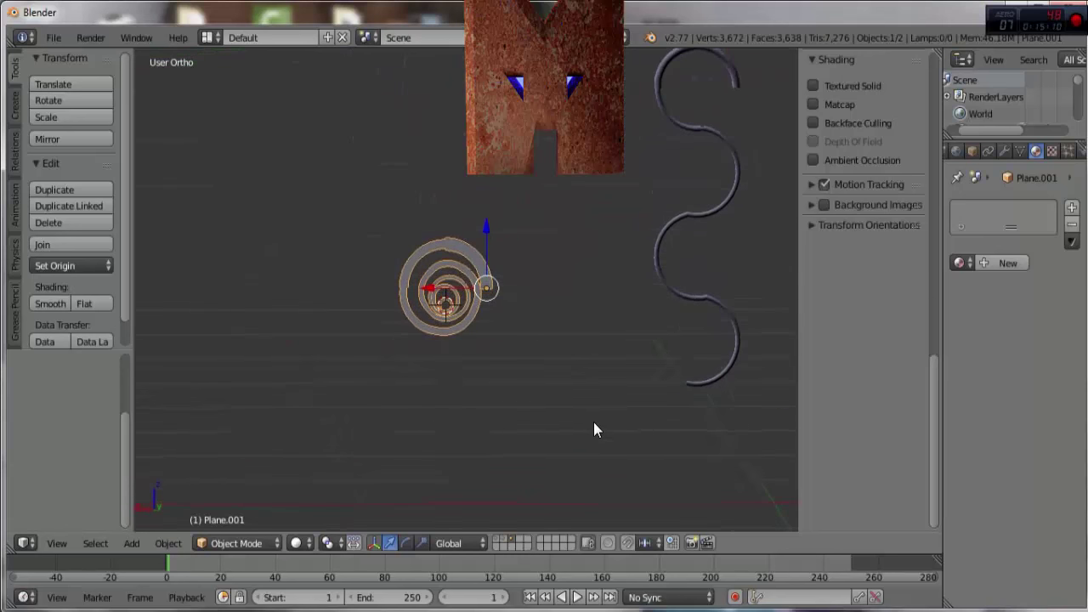
shift+middle_drag(406, 345, 704, 361)
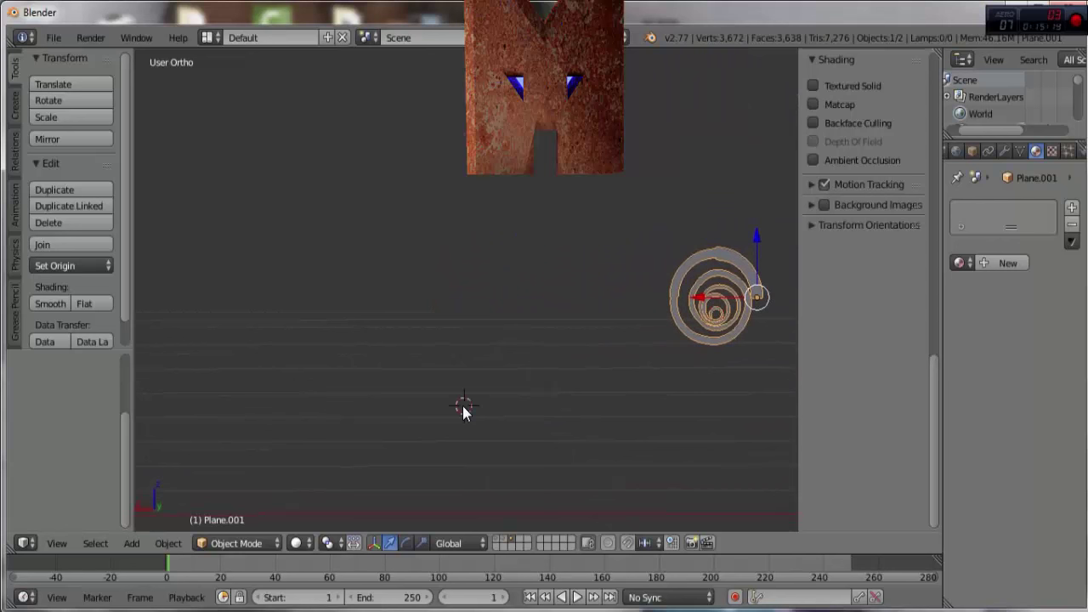
key(shift+a)
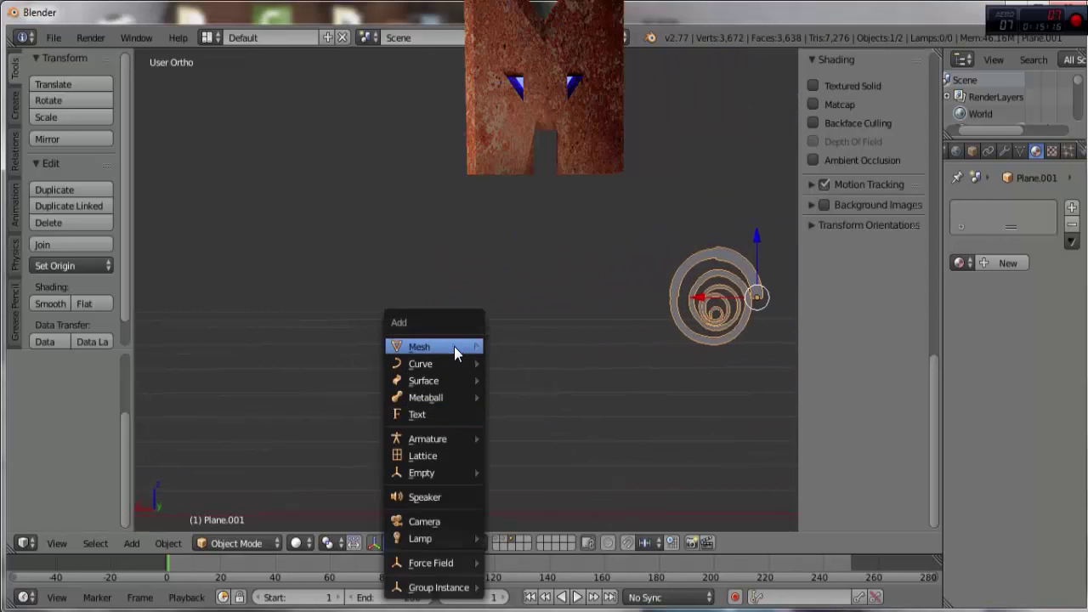
mouse_move(419, 347)
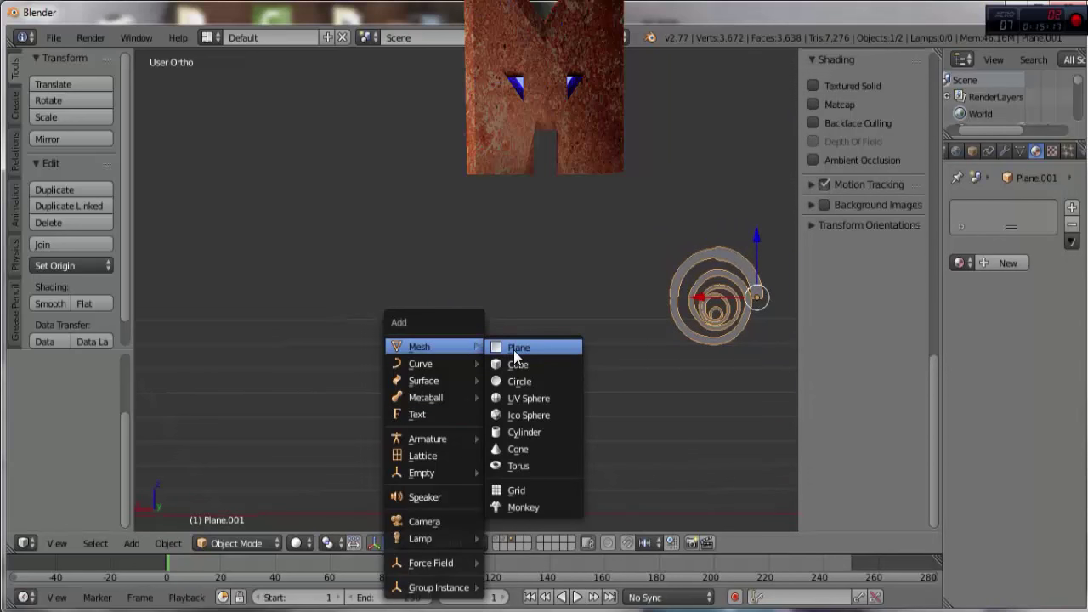
Step: Add a new plane, Plane.002, and scale it down
click(515, 350)
scroll(564, 421, down, 4)
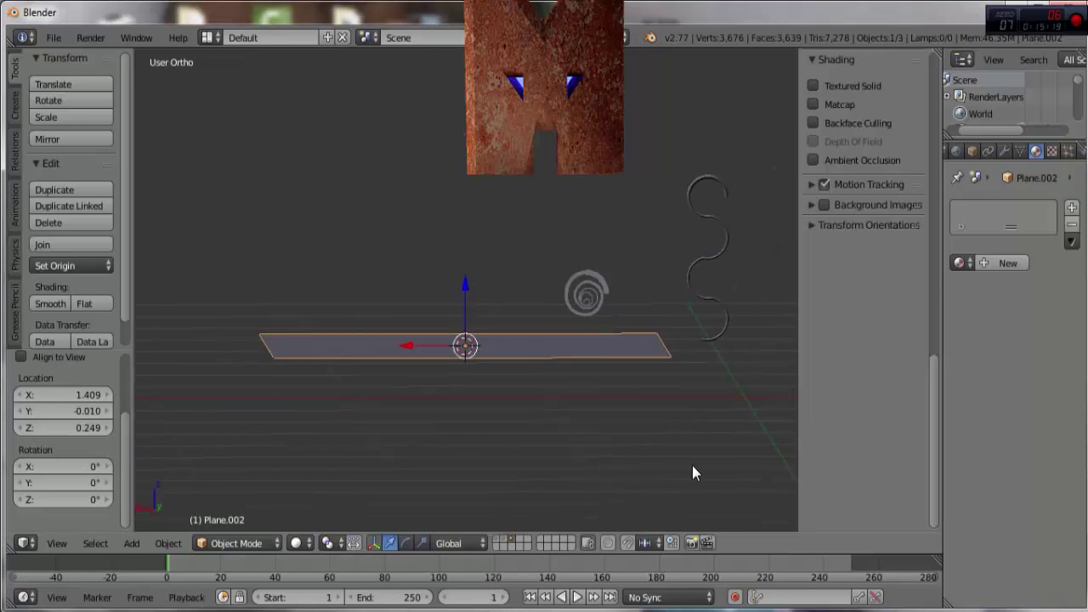
key(s)
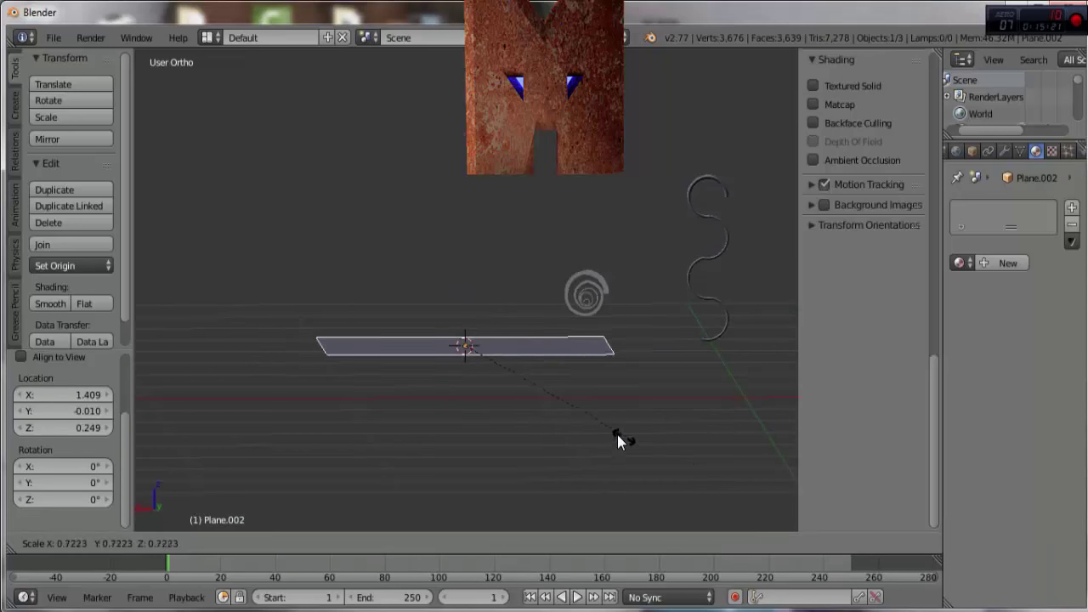
click(455, 371)
scroll(498, 367, up, 2)
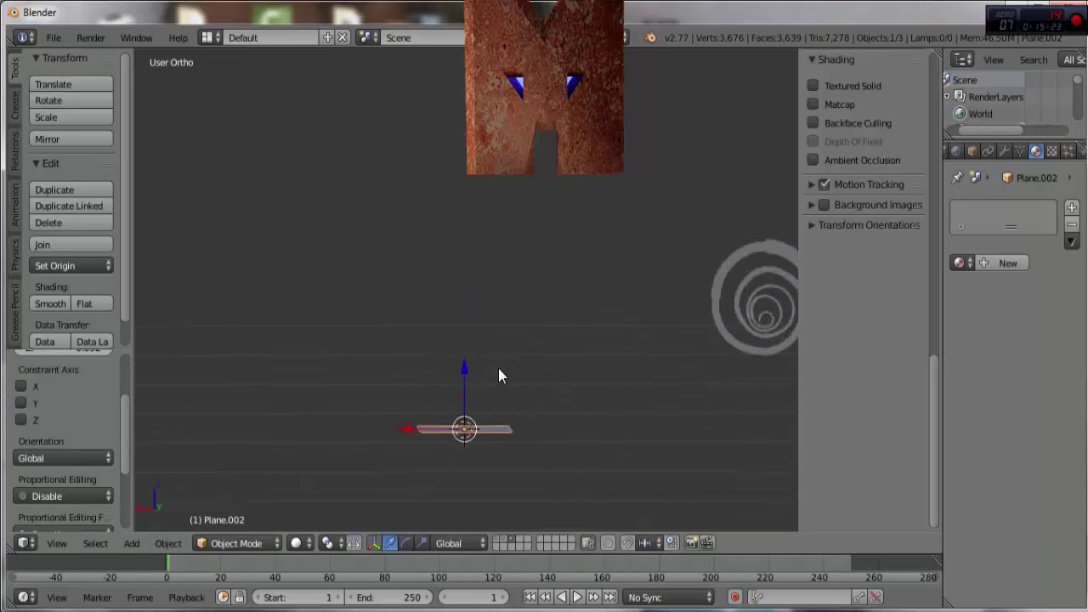
scroll(493, 367, up, 2)
Step: Centre the plane in front view and set the 3D cursor to its right
key(KP_1)
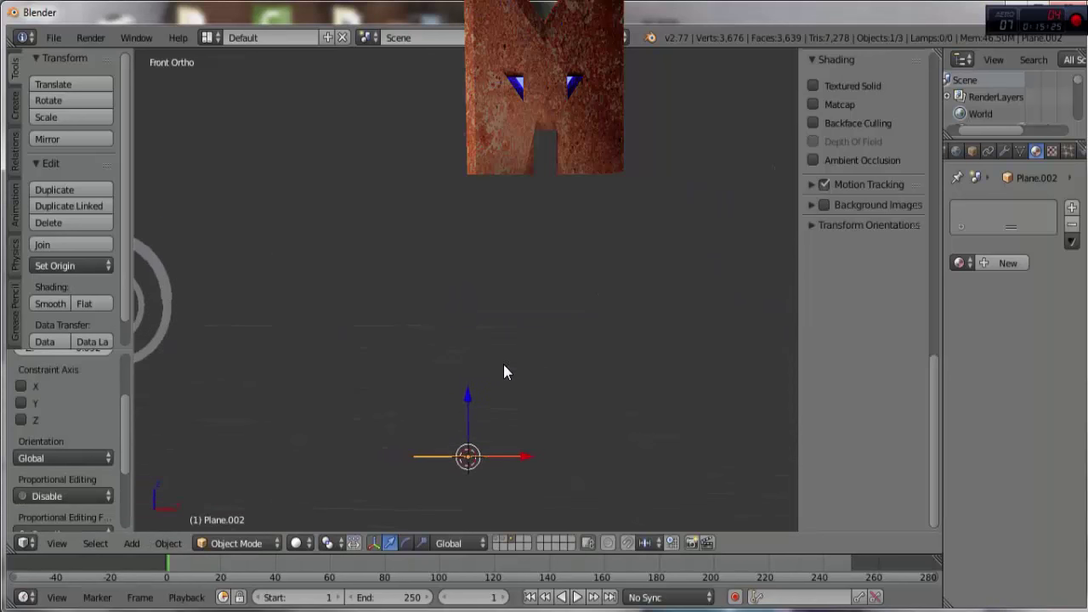
mouse_move(628, 341)
shift+middle_down()
mouse_move(479, 296)
mouse_move(440, 303)
shift+middle_up()
scroll(400, 358, down, 2)
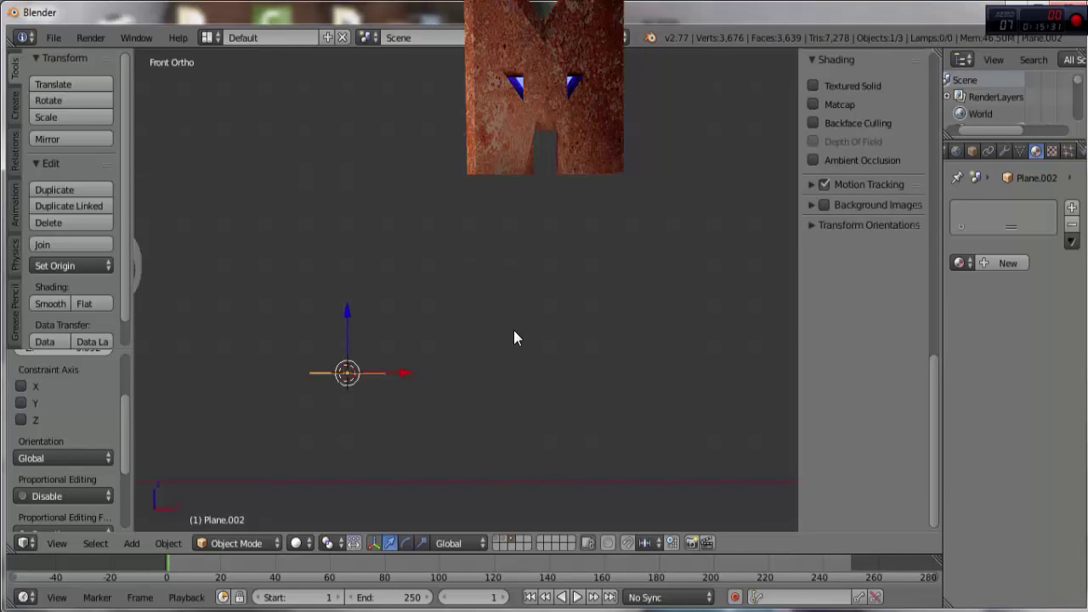
click(550, 362)
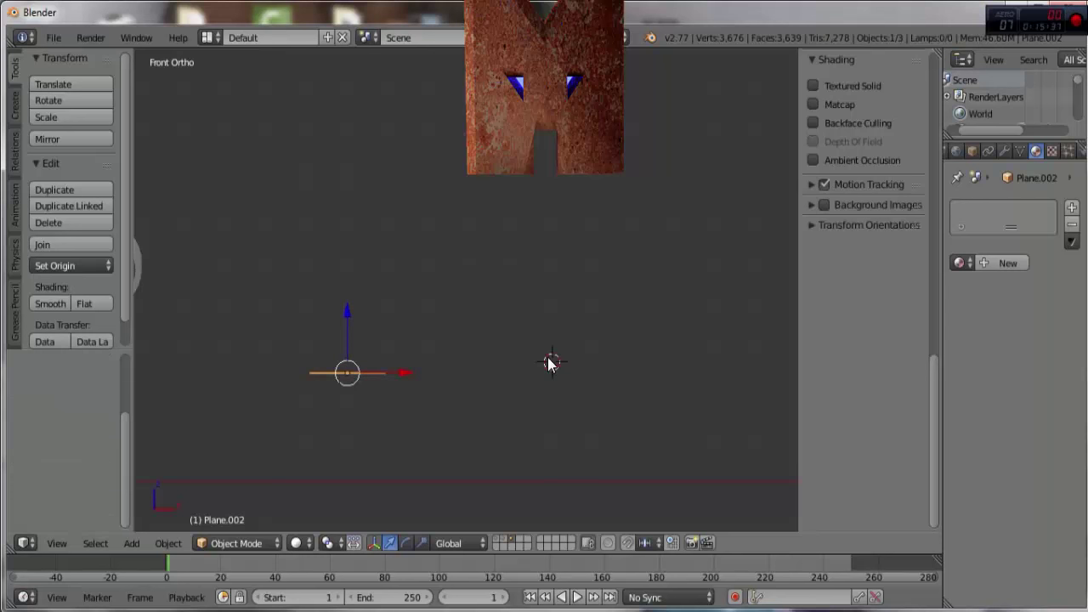
Step: Enter Edit Mode on Plane.002 and spin it into a quarter-turn arc
key(Tab)
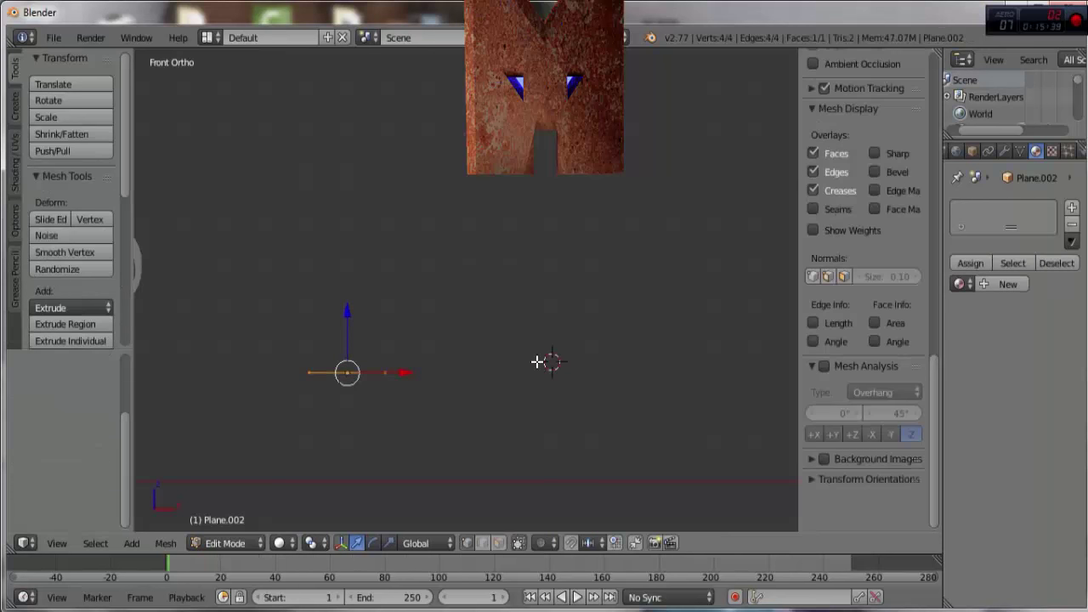
key(alt+r)
key(shift+d)
key(ctrl+m)
key(x)
key(Return)
scroll(552, 408, down, 1)
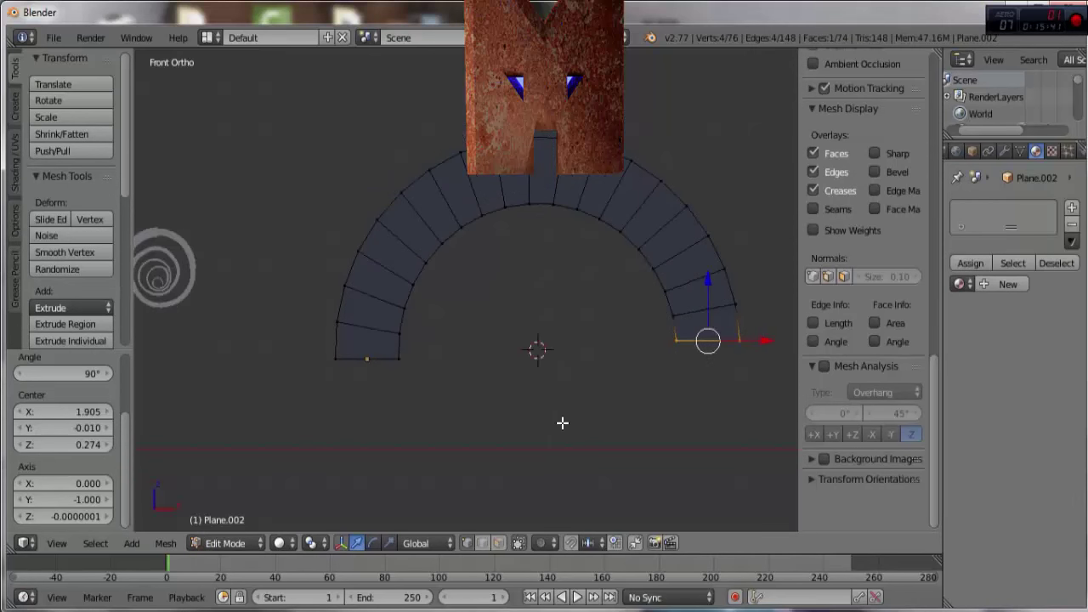
Step: Compare side and front views and move the 3D cursor to the left
key(KP_3)
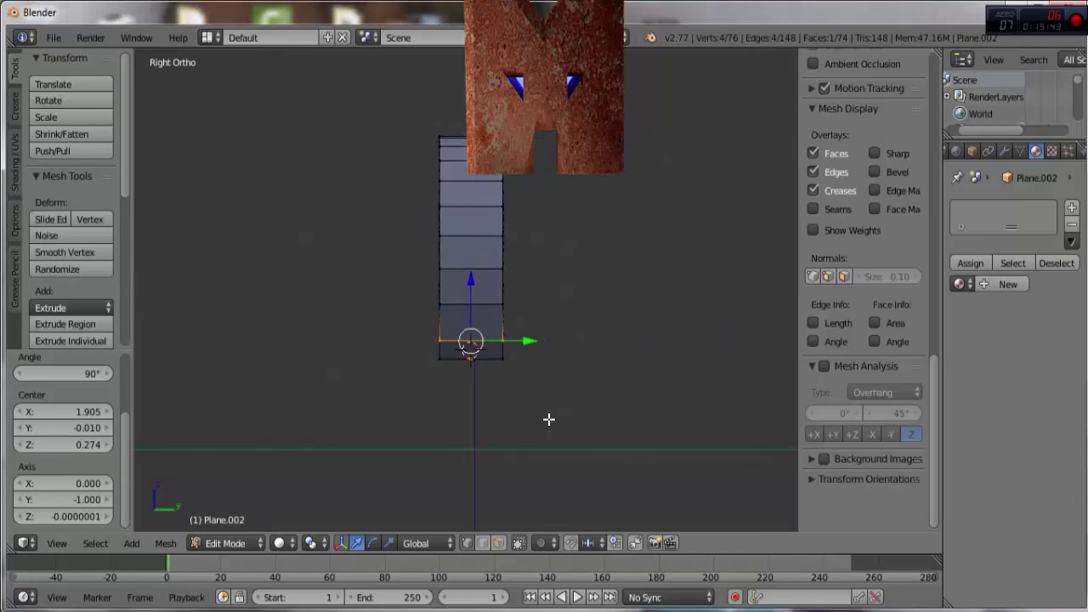
key(KP_1)
key(KP_3)
click(337, 343)
key(KP_1)
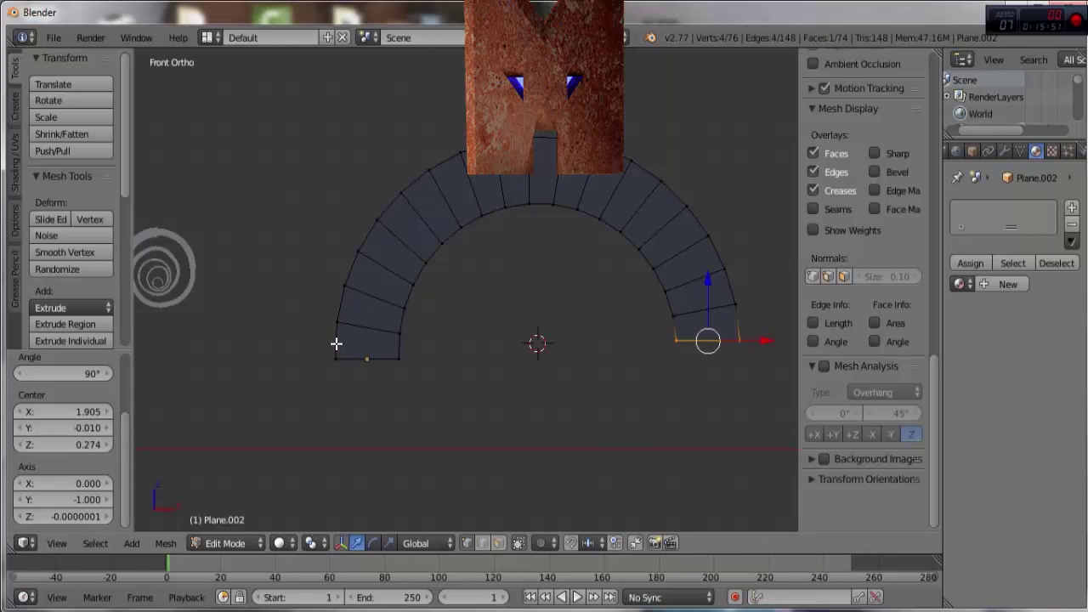
Step: Extend the arch by another quarter turn and view the ribbon from the right side
key(shift+r)
mouse_move(408, 410)
middle_down()
mouse_move(442, 423)
mouse_move(329, 416)
middle_up()
key(KP_3)
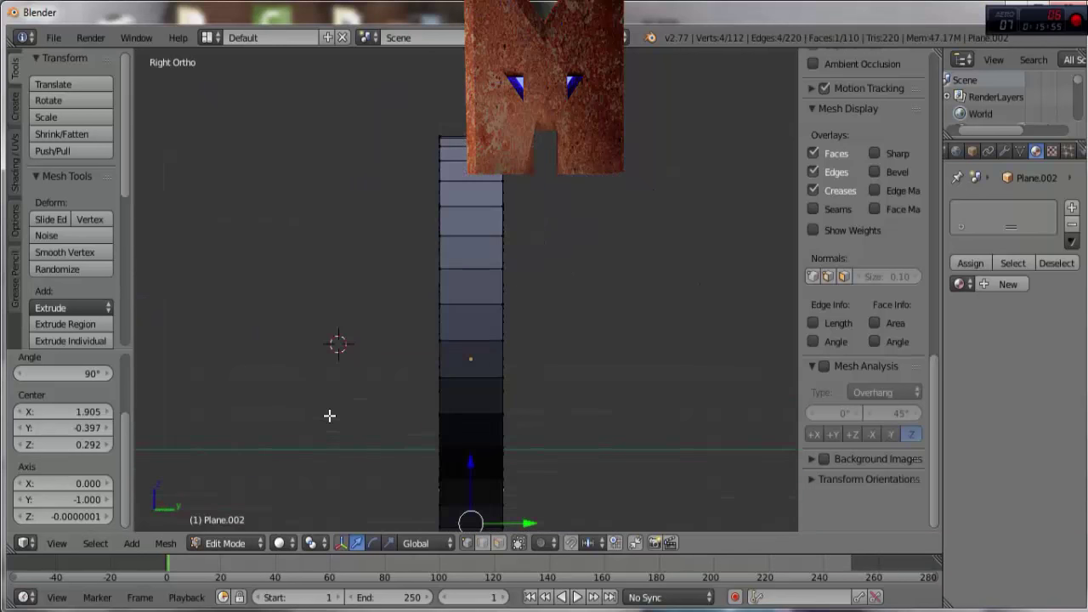
scroll(340, 408, down, 2)
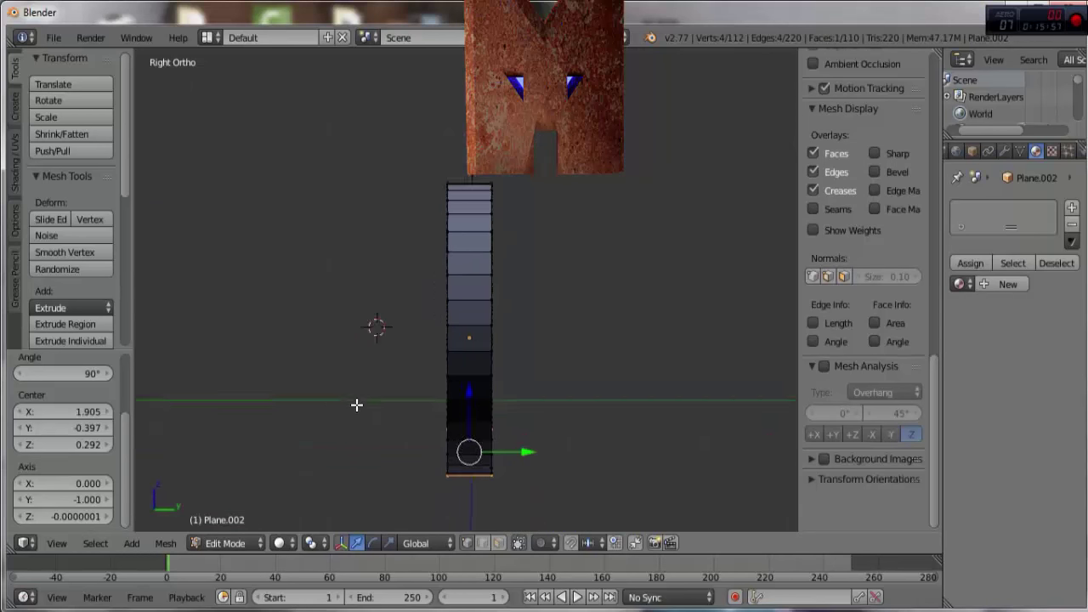
scroll(361, 402, down, 1)
Step: Undo an arch spun the wrong way and return to the front view
key(shift+r)
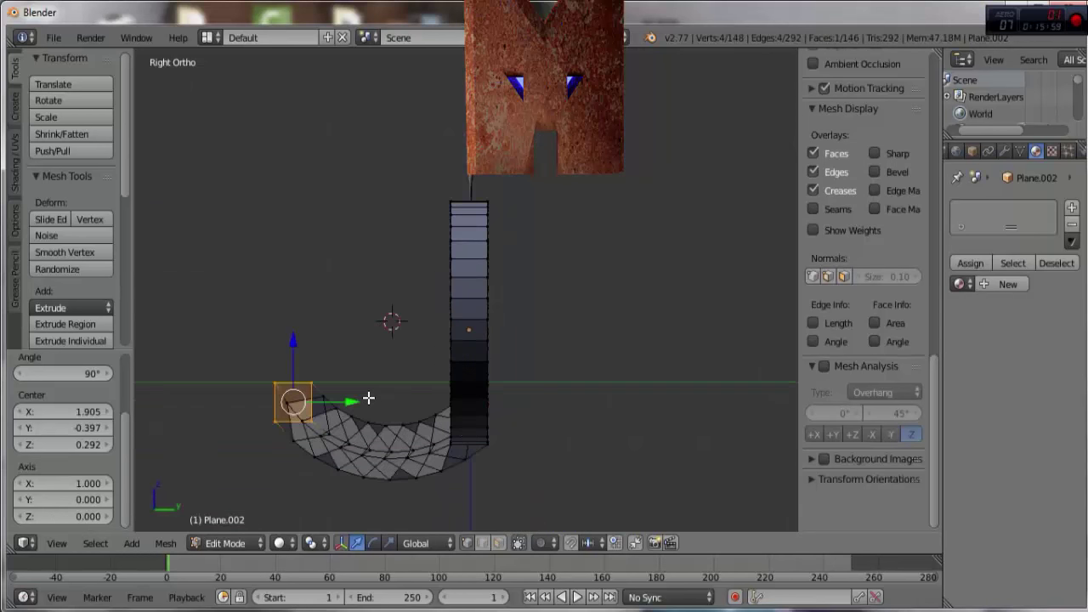
middle_drag(368, 397, 468, 430)
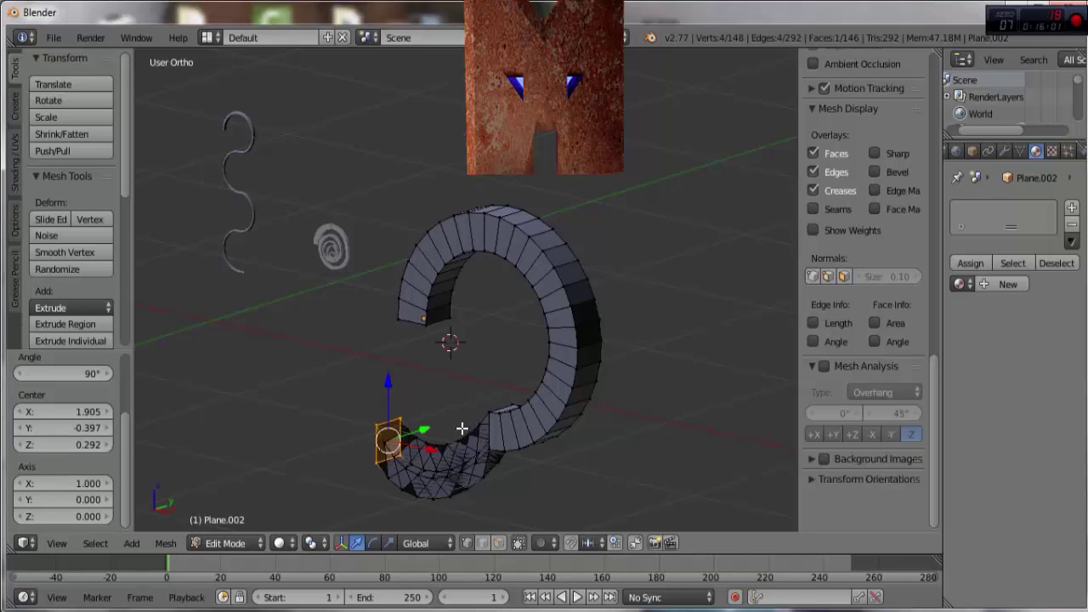
key(ctrl+z)
key(KP_1)
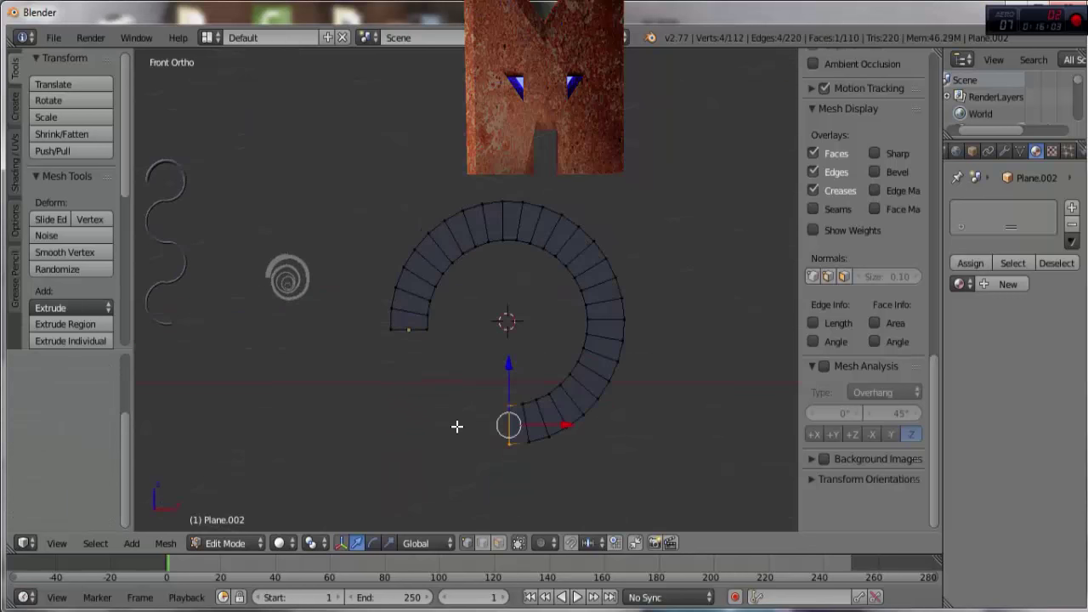
key(KP_6)
key(KP_8)
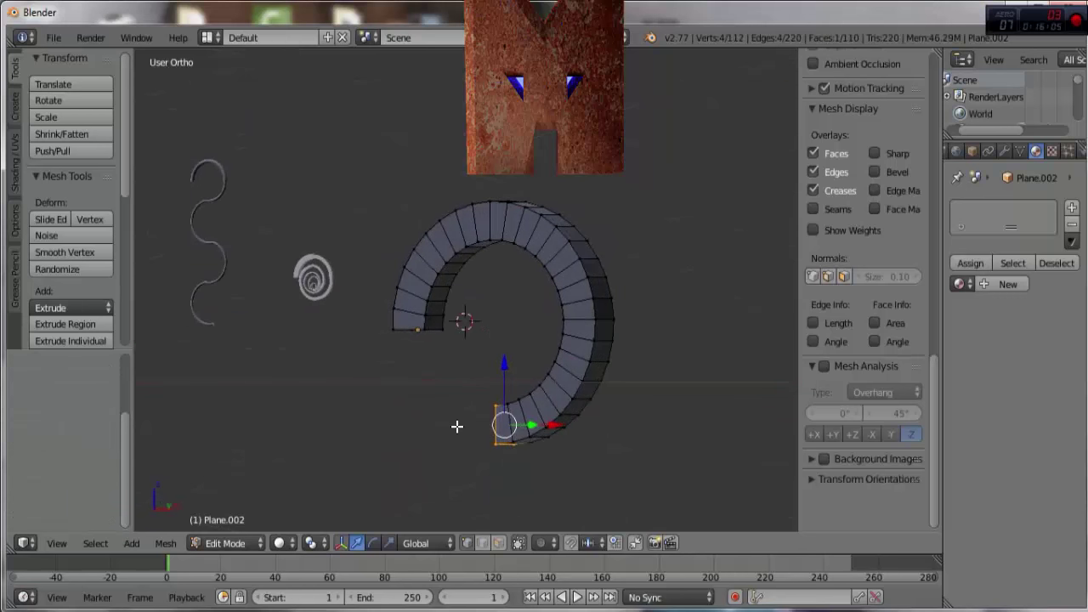
Step: Spin the end face through two more 90° arcs so the ribbon loops nearly full circle
key(shift+r)
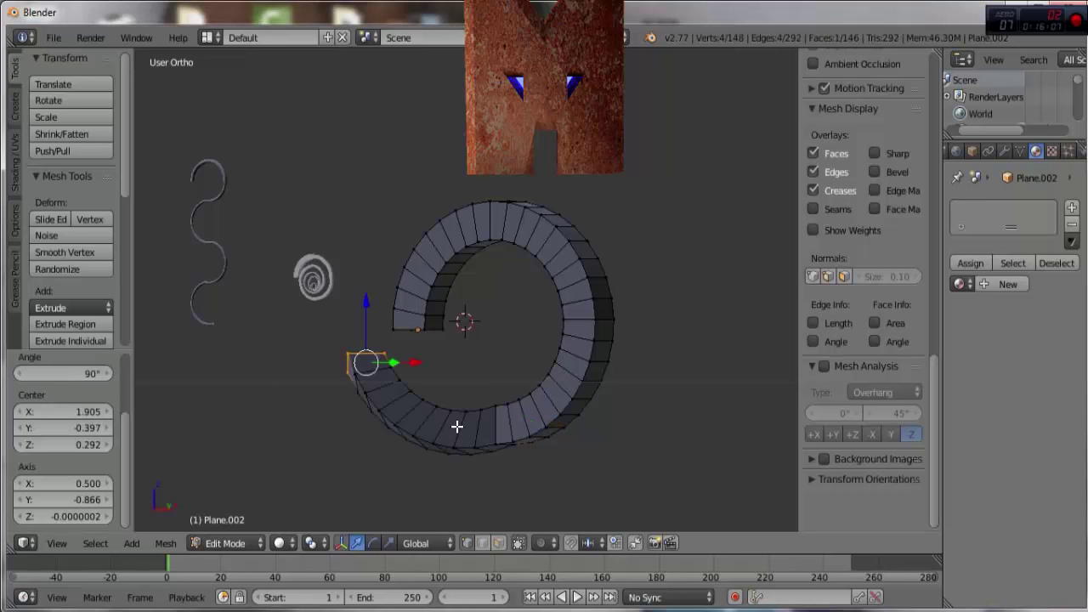
mouse_move(457, 427)
middle_down()
mouse_move(437, 439)
mouse_move(587, 469)
mouse_move(574, 496)
mouse_move(556, 496)
mouse_move(522, 479)
mouse_move(575, 477)
middle_up()
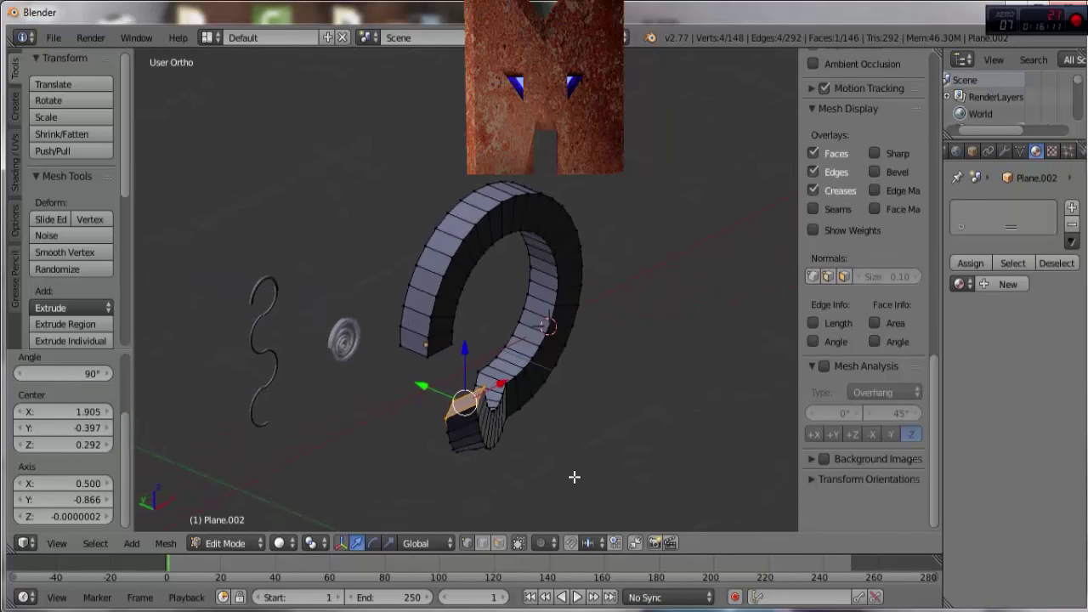
key(KP_1)
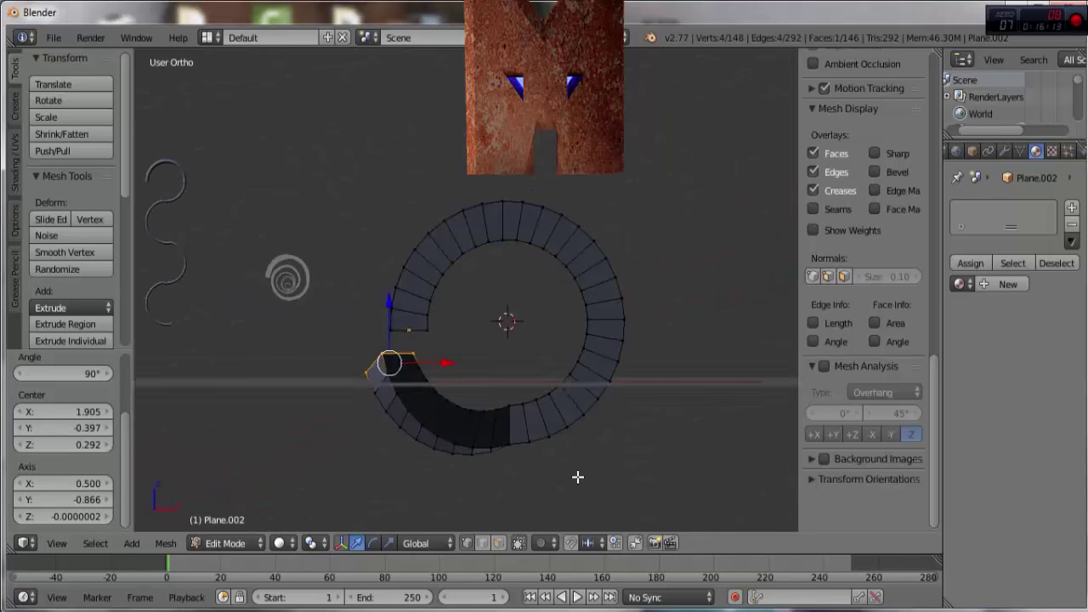
key(shift+r)
key(shift+r)
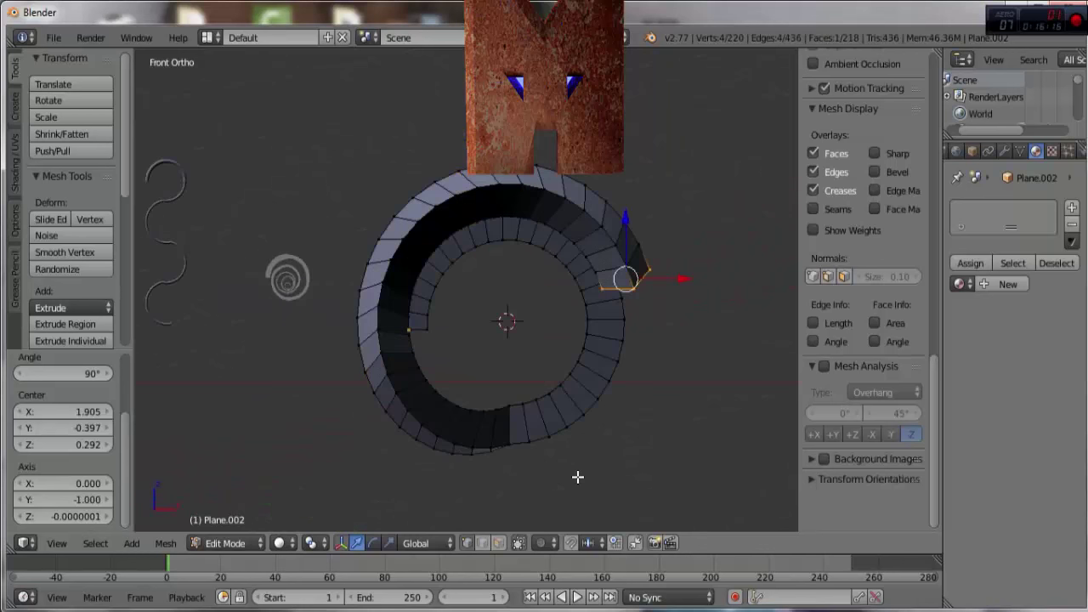
middle_drag(534, 456, 705, 502)
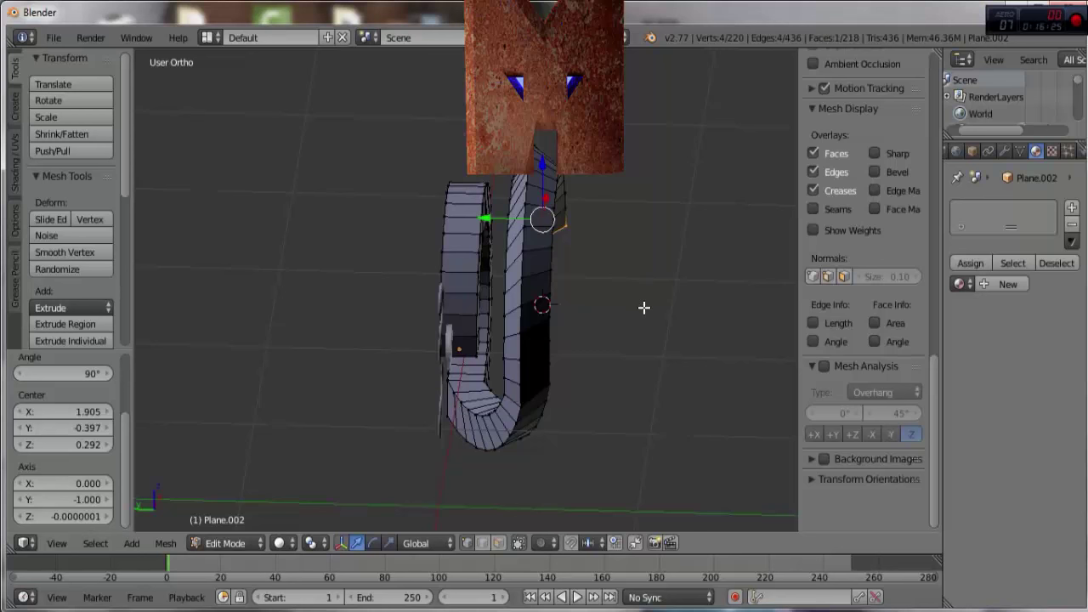
Step: Spin two more sections onto the ribbon with Shift+R on the tilted axis
mouse_move(643, 306)
middle_down()
mouse_move(553, 347)
mouse_move(481, 357)
middle_up()
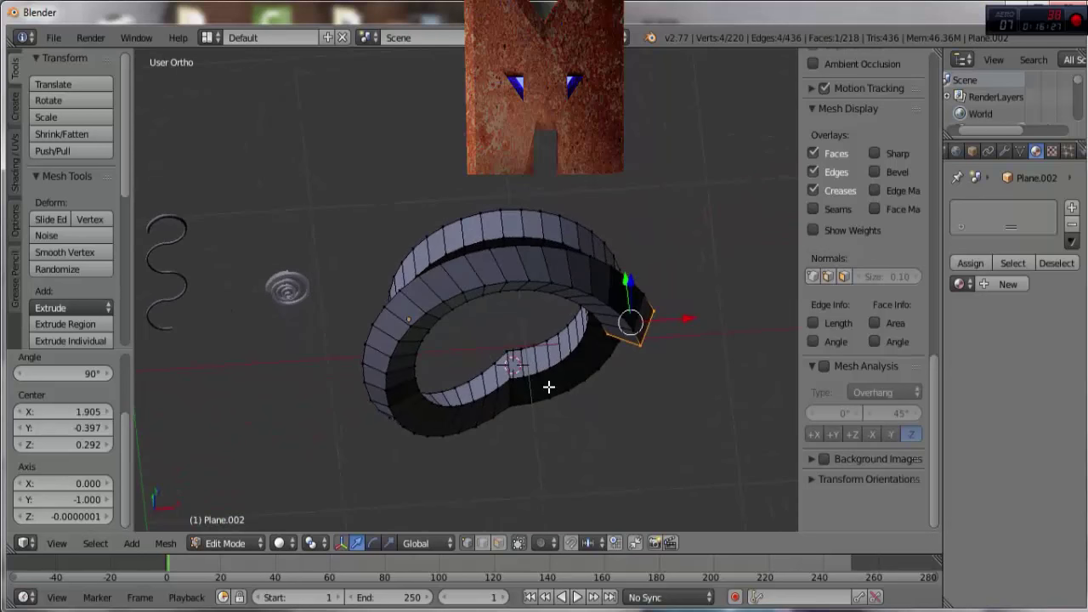
mouse_move(508, 394)
middle_down()
mouse_move(350, 385)
mouse_move(264, 398)
mouse_move(243, 374)
mouse_move(773, 357)
mouse_move(707, 364)
mouse_move(750, 379)
mouse_move(786, 327)
mouse_move(165, 315)
mouse_move(421, 293)
mouse_move(483, 313)
middle_up()
key(shift+r)
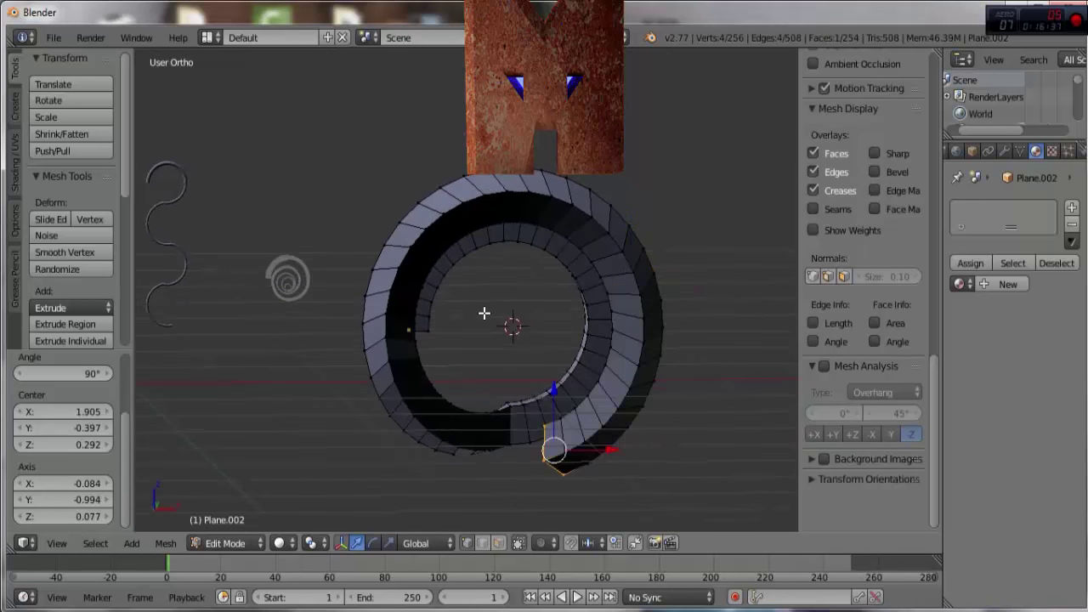
key(shift+r)
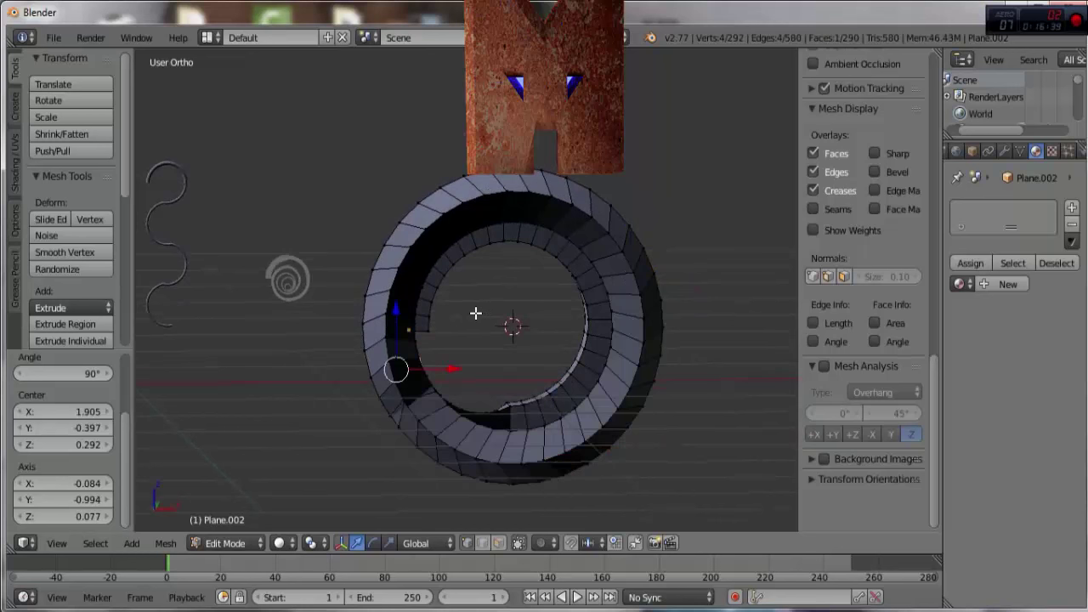
Step: Orbit and zoom toward a top-down view to inspect the new overlapping coil
mouse_move(476, 314)
middle_down()
mouse_move(587, 308)
mouse_move(613, 332)
middle_up()
middle_drag(698, 353, 765, 360)
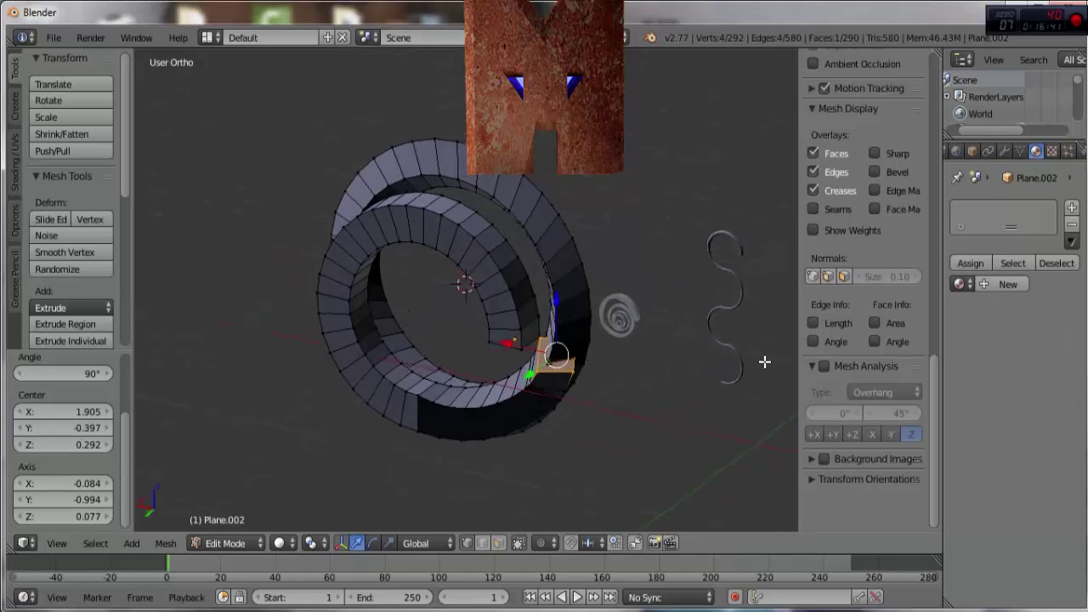
mouse_move(308, 450)
middle_down()
mouse_move(451, 382)
mouse_move(462, 338)
mouse_move(601, 339)
mouse_move(498, 332)
middle_up()
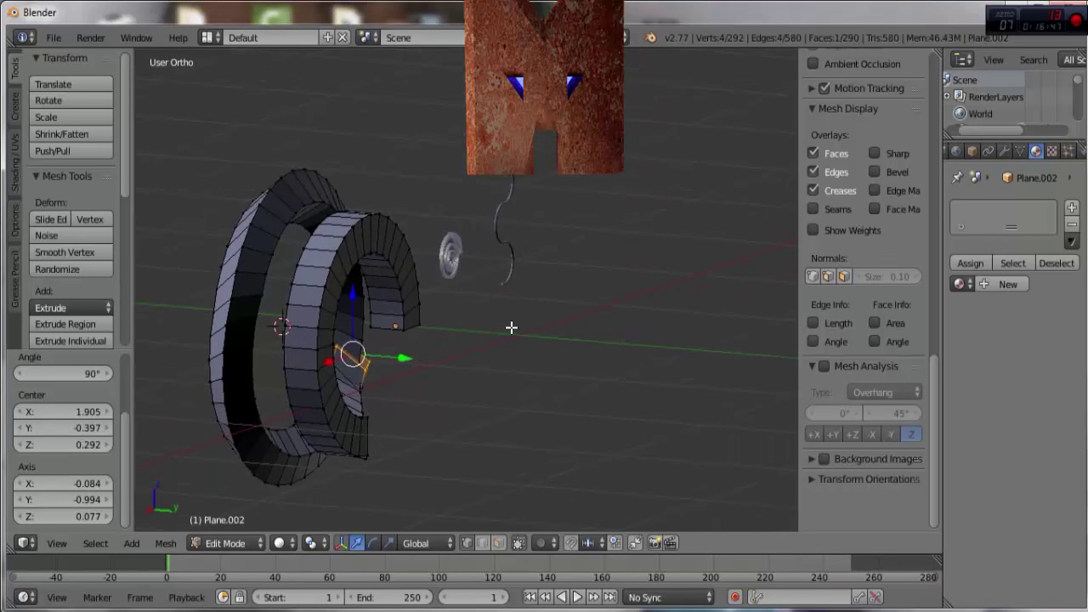
scroll(511, 325, up, 2)
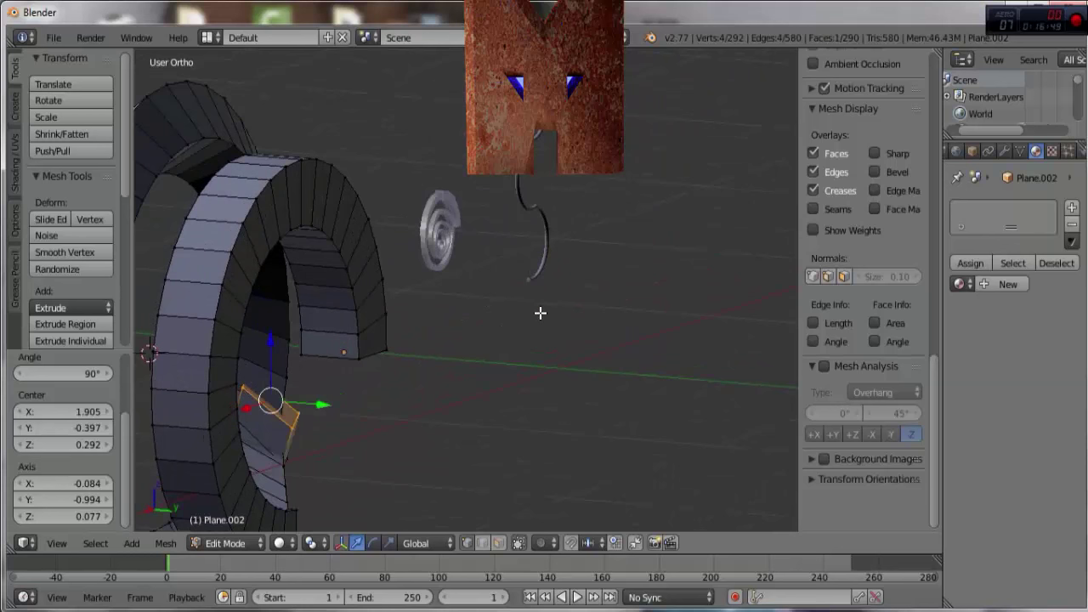
mouse_move(540, 313)
middle_down()
mouse_move(457, 348)
mouse_move(570, 309)
mouse_move(428, 342)
middle_up()
Step: Bring the spiral and S-curve into view, then show the ribbon's Add Modifier list
scroll(651, 362, up, 4)
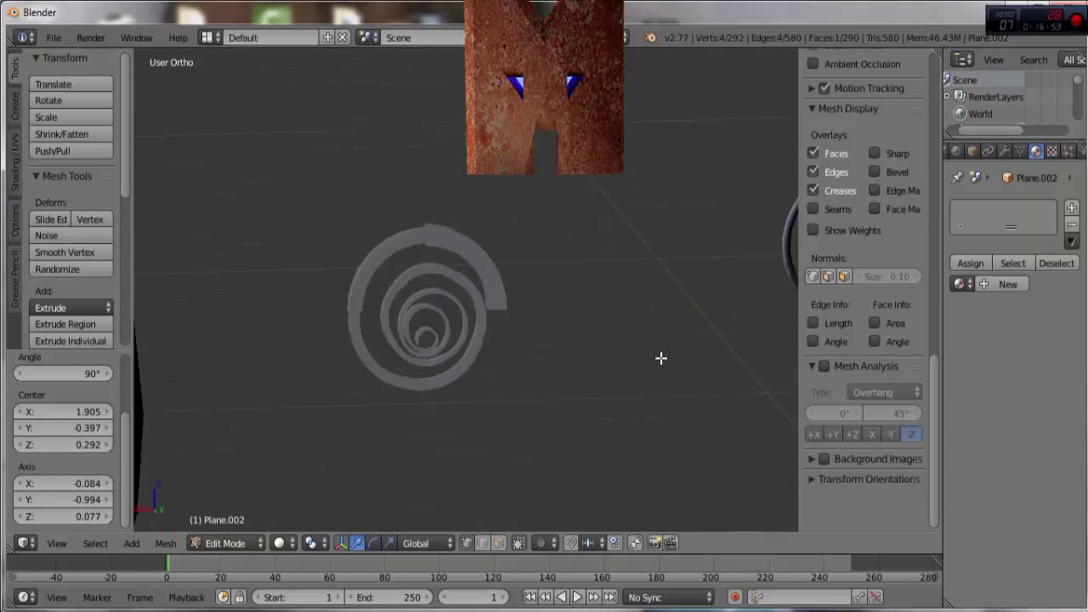
shift+middle_drag(660, 360, 511, 371)
scroll(437, 381, down, 3)
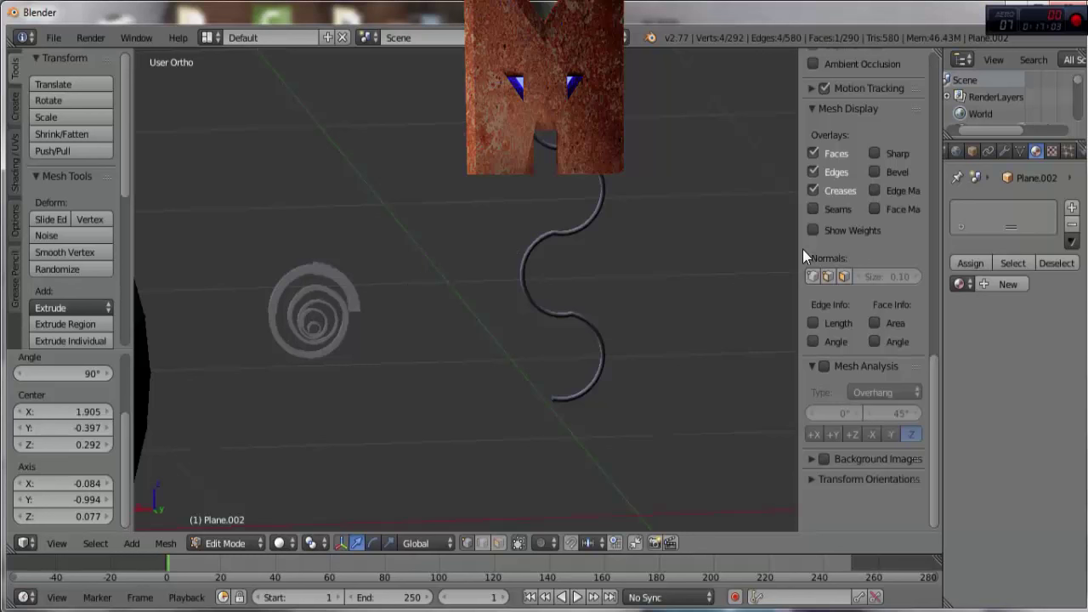
click(1003, 152)
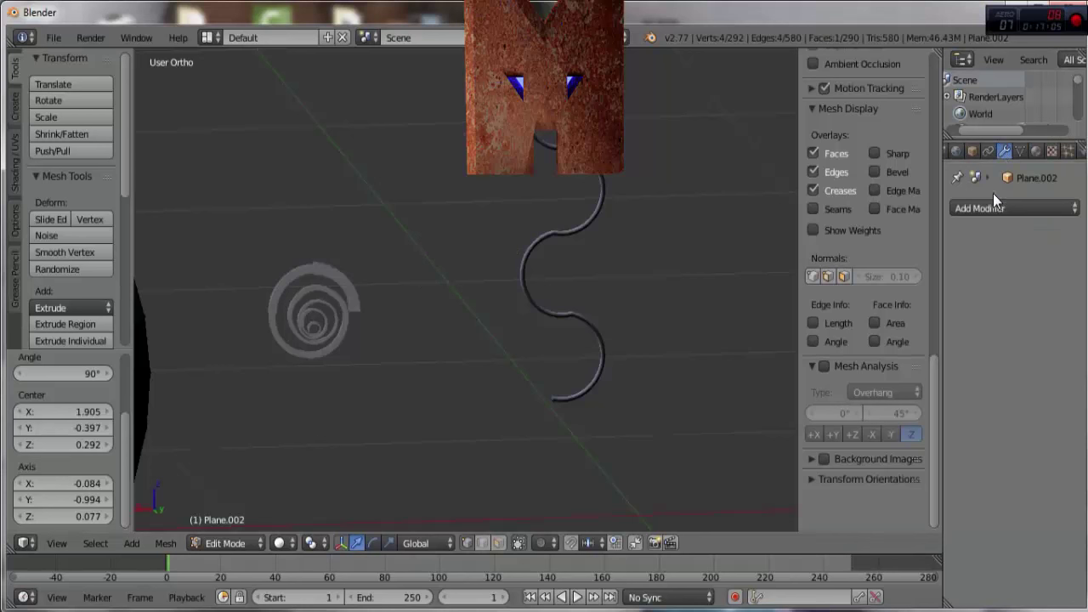
click(1013, 204)
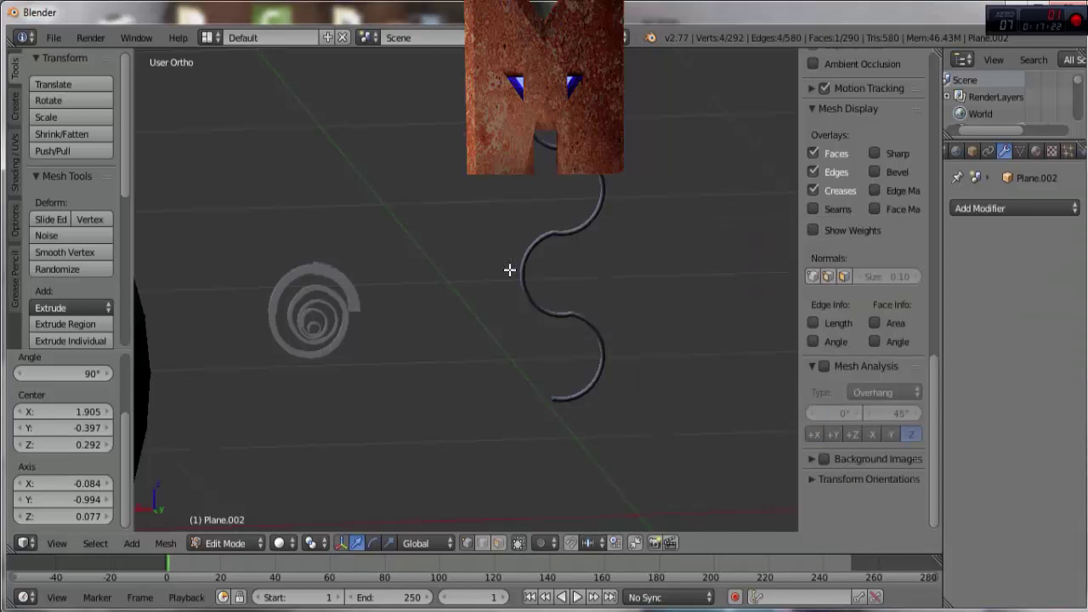
Step: Browse the modifier list again, then switch to camera view with Numpad 0
mouse_move(299, 309)
middle_down()
mouse_move(323, 311)
mouse_move(321, 321)
middle_up()
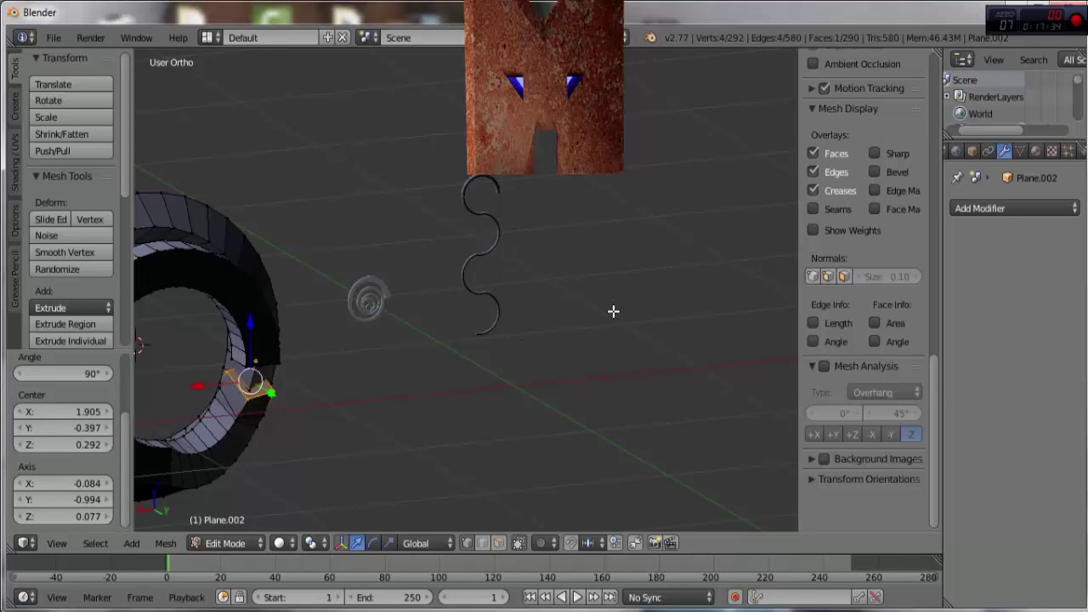
key(KP_4)
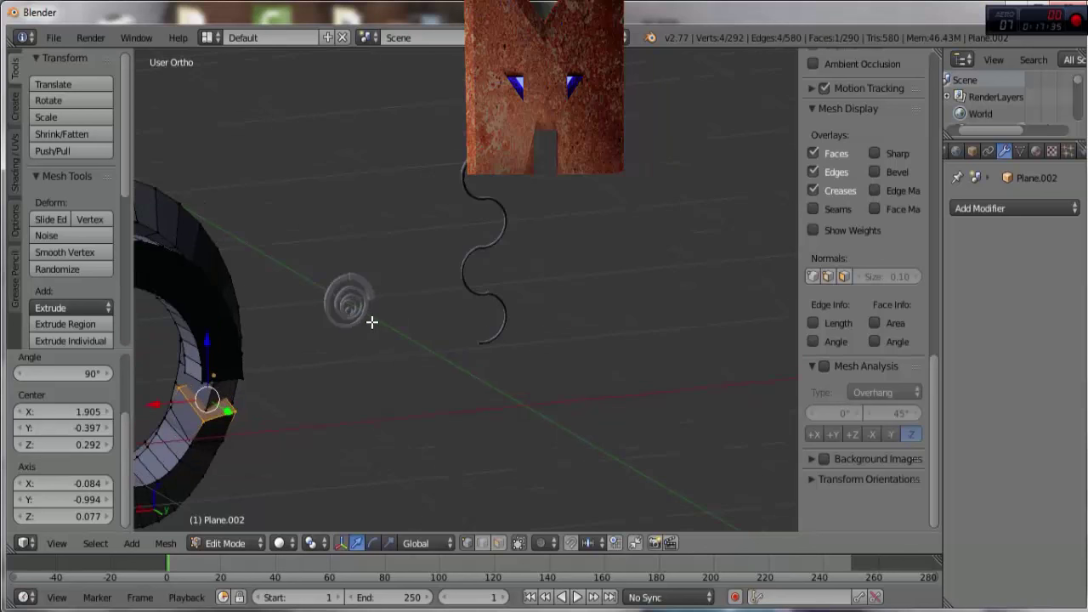
click(1057, 208)
scroll(420, 365, down, 1)
scroll(420, 365, up, 3)
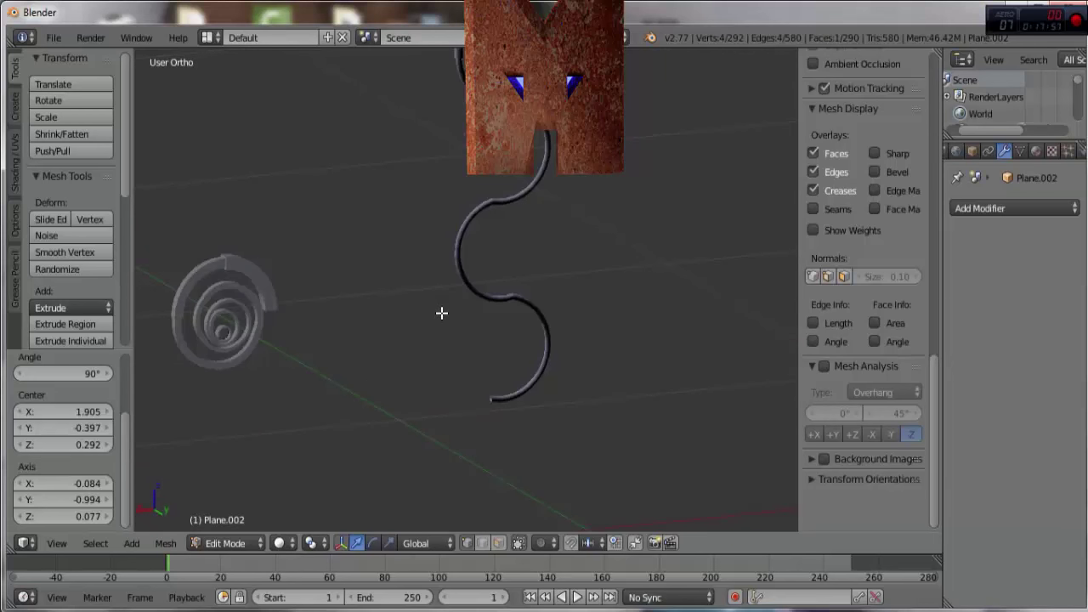
key(KP_0)
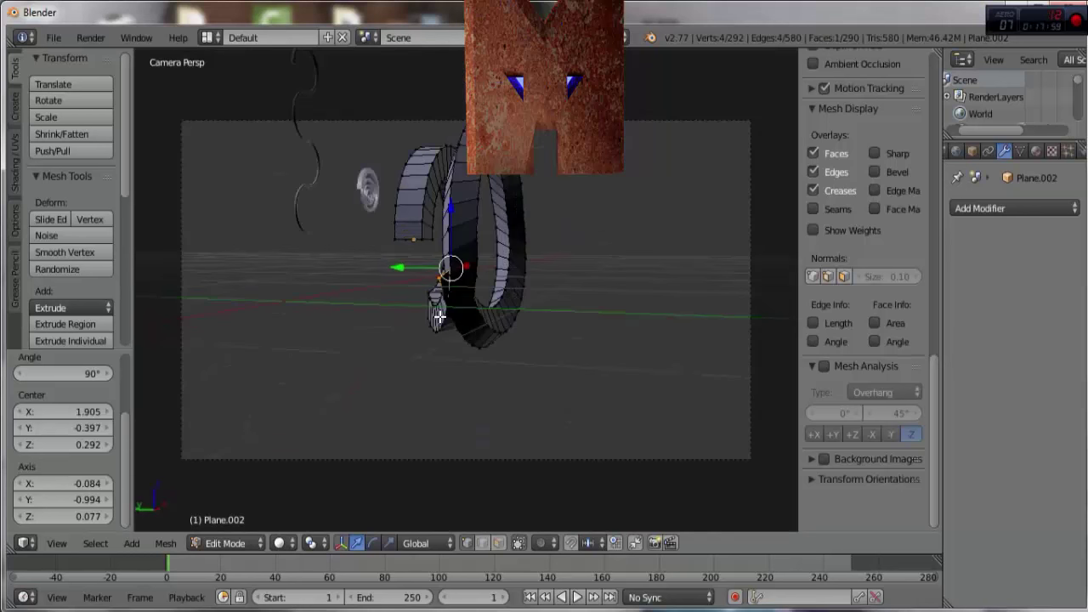